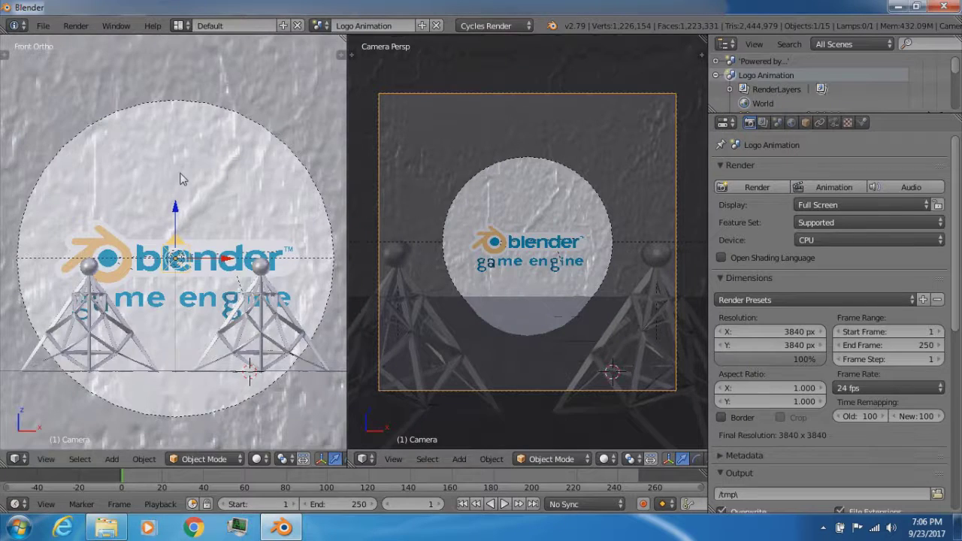
Step: Examine the logo scene's textured wall, floor, towers and spotlight cone from the front and from an angle
{"action": "scroll", "coordinate": [184, 179], "scroll_direction": "down", "scroll_amount": 5}
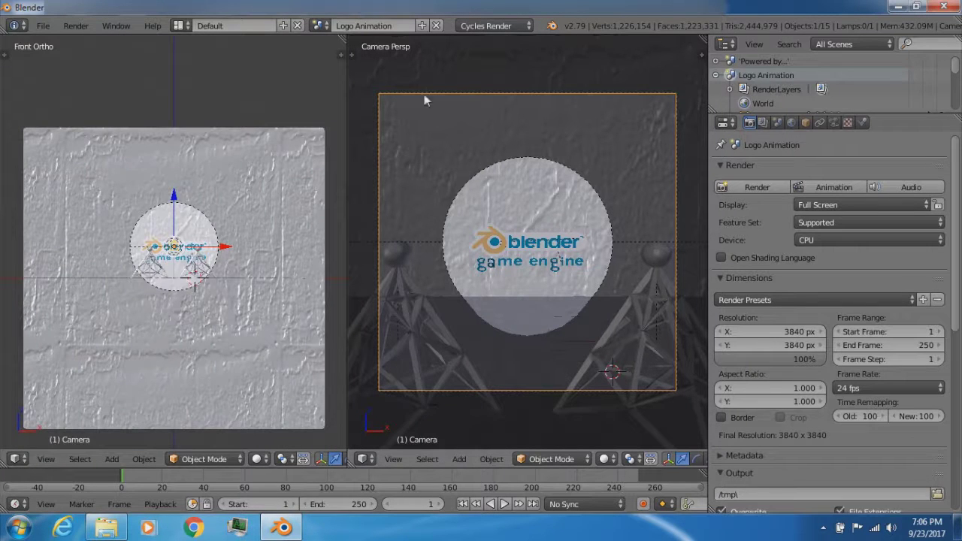
{"action": "middle_click_drag", "start_coordinate": [52, 198], "coordinate": [125, 254]}
{"action": "middle_click_drag", "start_coordinate": [285, 223], "coordinate": [173, 239]}
{"action": "scroll", "coordinate": [176, 239], "scroll_direction": "down", "scroll_amount": 4}
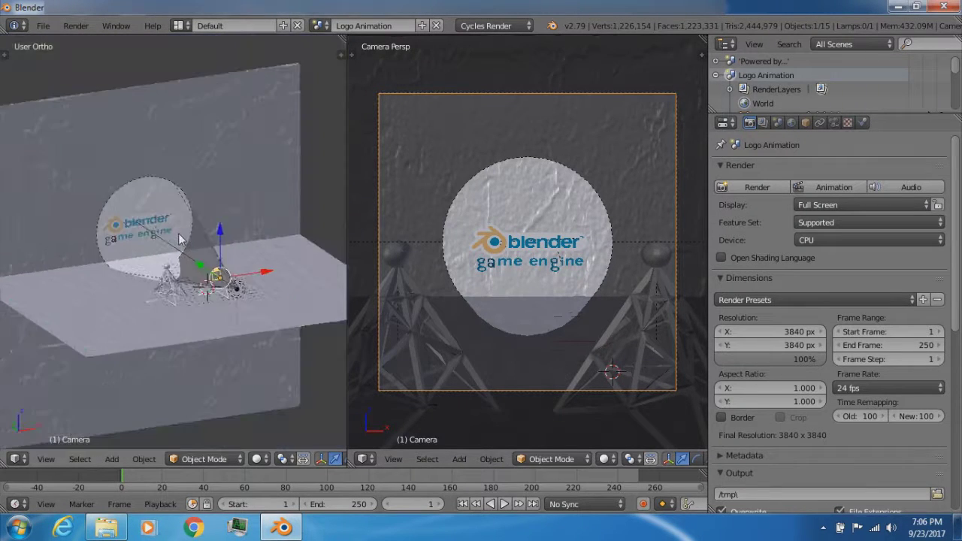
{"action": "scroll", "coordinate": [181, 237], "scroll_direction": "up", "scroll_amount": 2}
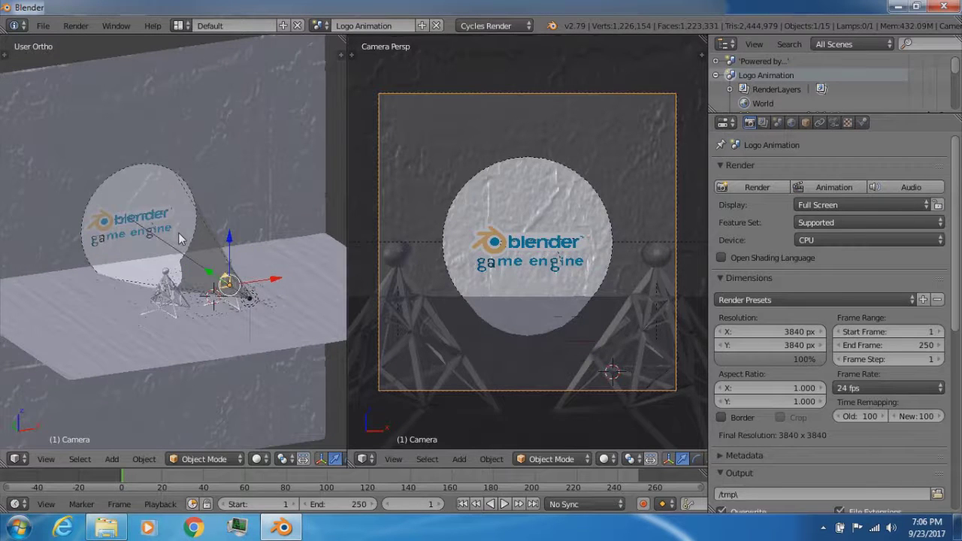
{"action": "key", "text": "KP_2"}
{"action": "key", "text": "KP_2"}
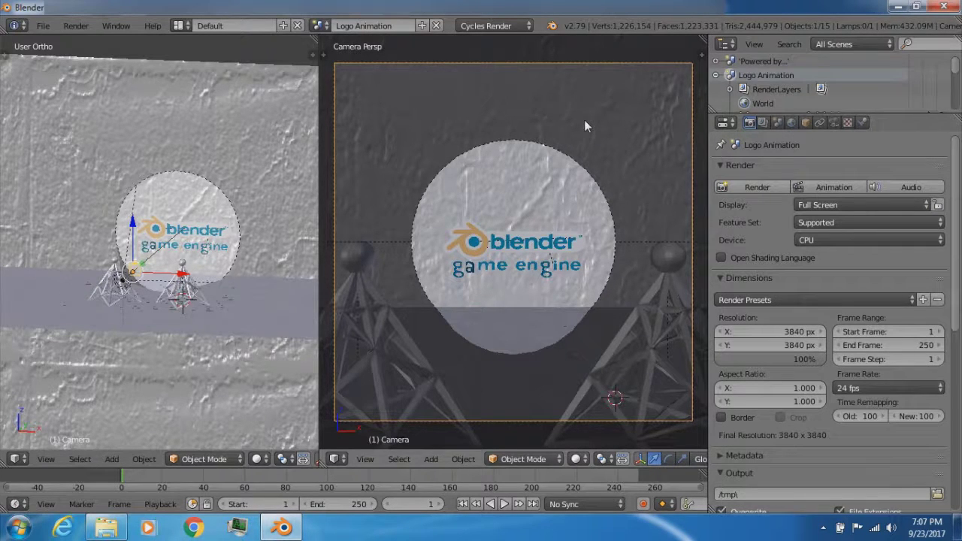
Step: Try moving the camera along the global Y axis to compare the framing
{"action": "key", "text": "g"}
{"action": "key", "text": "y"}
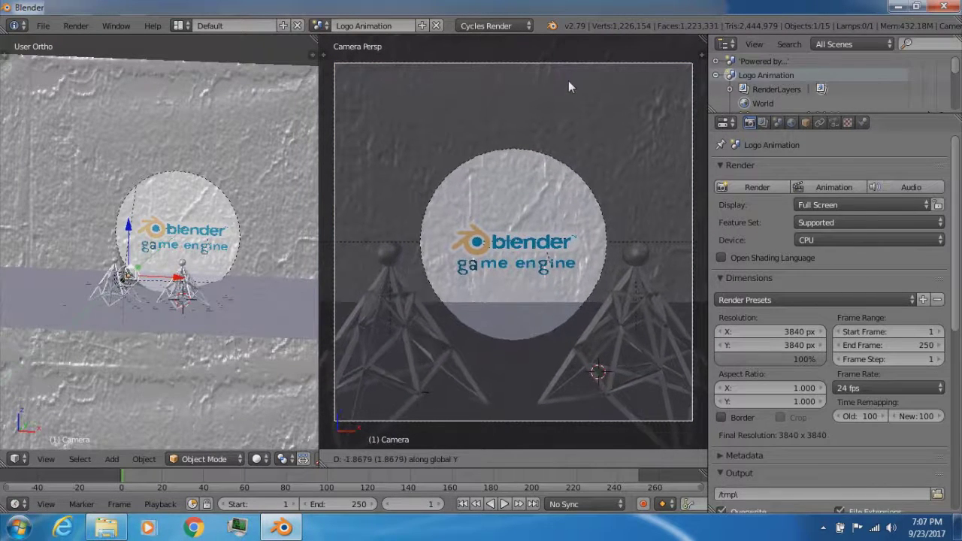
{"action": "left_click", "coordinate": [585, 124]}
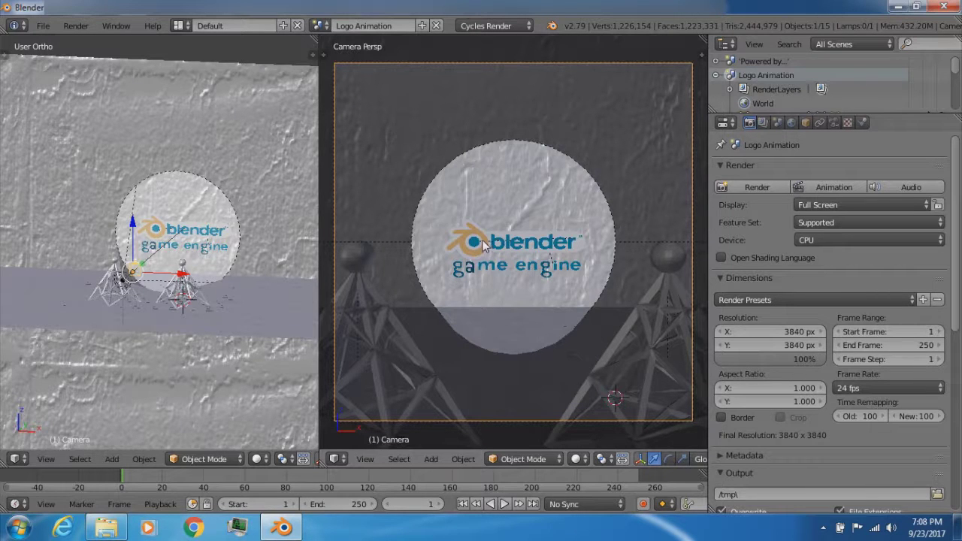
Step: Examine the Blender logo and its backing plate up close through the camera
{"action": "scroll", "coordinate": [485, 245], "scroll_direction": "up", "scroll_amount": 3}
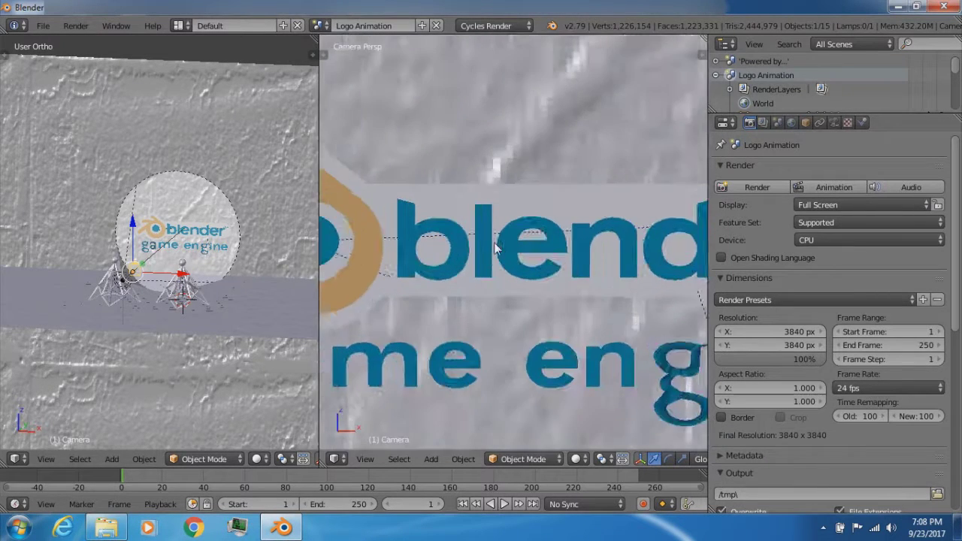
{"action": "scroll", "coordinate": [490, 245], "scroll_direction": "up", "scroll_amount": 2}
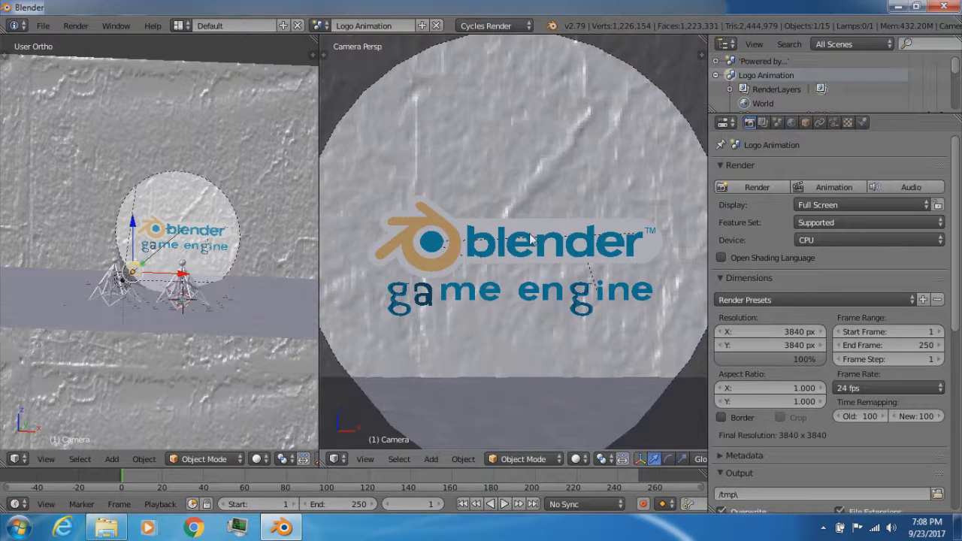
{"action": "scroll", "coordinate": [566, 227], "scroll_direction": "down", "scroll_amount": 5}
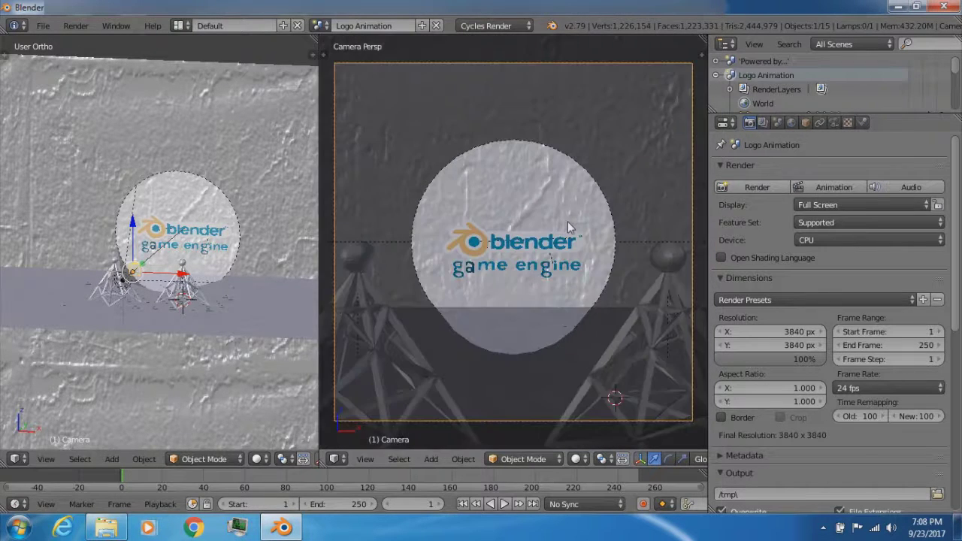
{"action": "scroll", "coordinate": [569, 227], "scroll_direction": "up", "scroll_amount": 1}
{"action": "scroll", "coordinate": [475, 242], "scroll_direction": "up", "scroll_amount": 5}
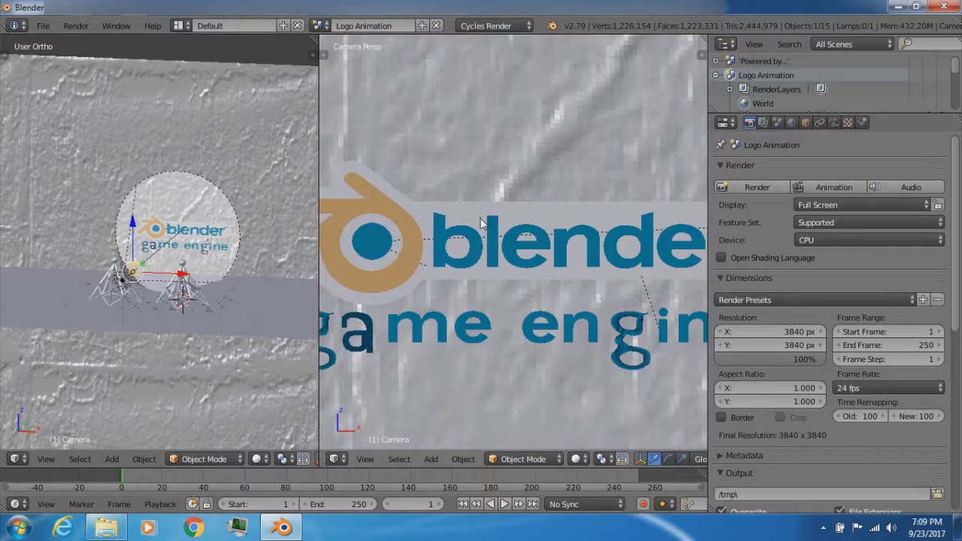
Step: Try moving the Blender logo along the global Y axis toward the camera
{"action": "right_click", "coordinate": [482, 224]}
{"action": "scroll", "coordinate": [485, 242], "scroll_direction": "down", "scroll_amount": 6}
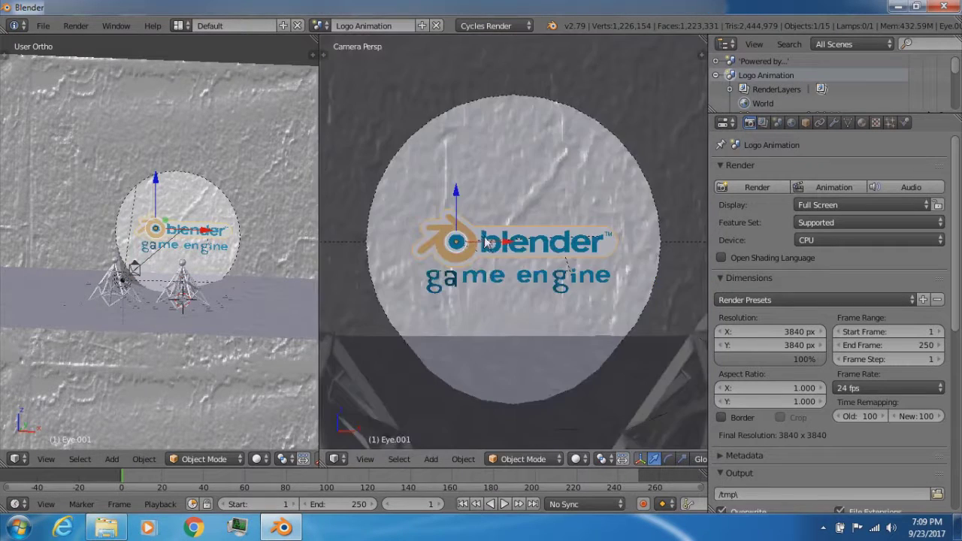
{"action": "scroll", "coordinate": [499, 240], "scroll_direction": "up", "scroll_amount": 1}
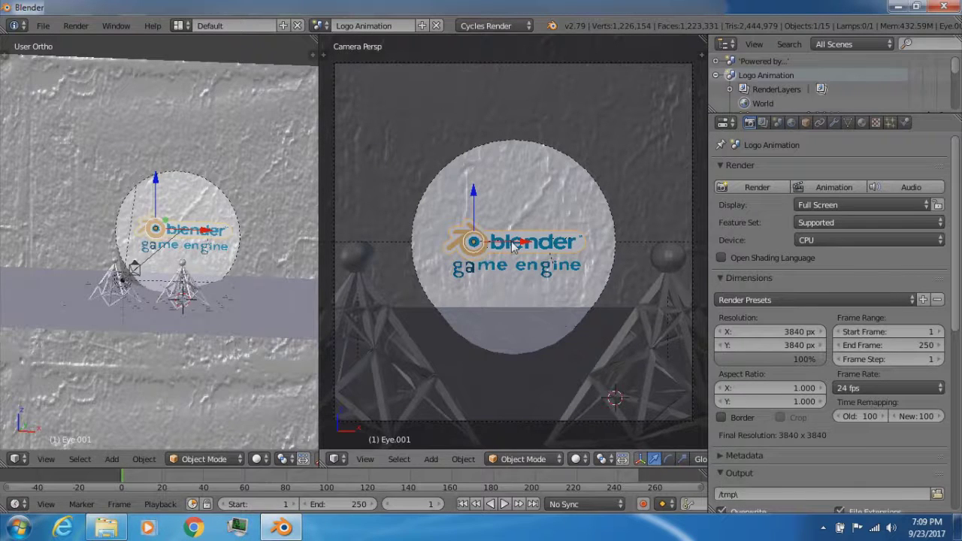
{"action": "key", "text": "g"}
{"action": "key", "text": "y"}
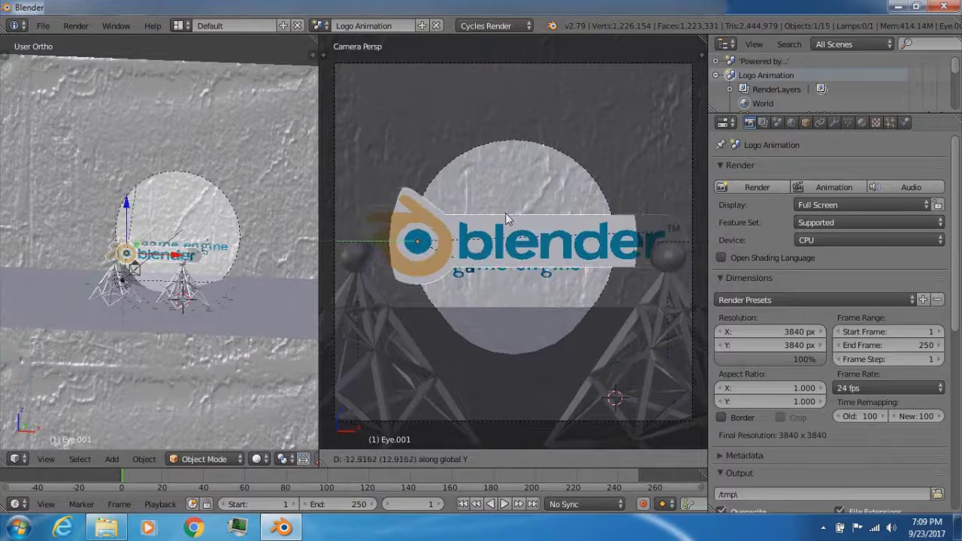
{"action": "key", "text": "Escape"}
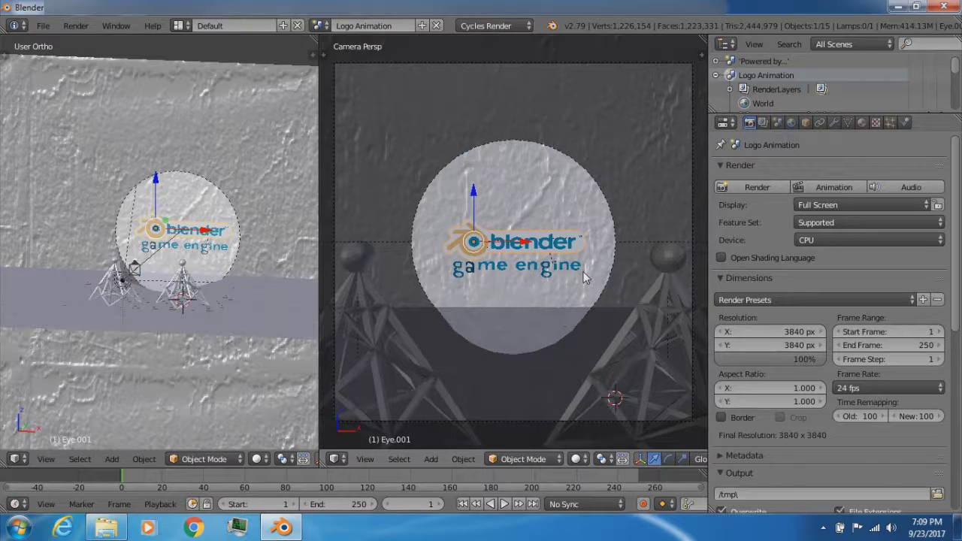
Step: Inspect the "game engine" text beneath the logo and compare it with the full camera framing
{"action": "scroll", "coordinate": [560, 279], "scroll_direction": "up", "scroll_amount": 4}
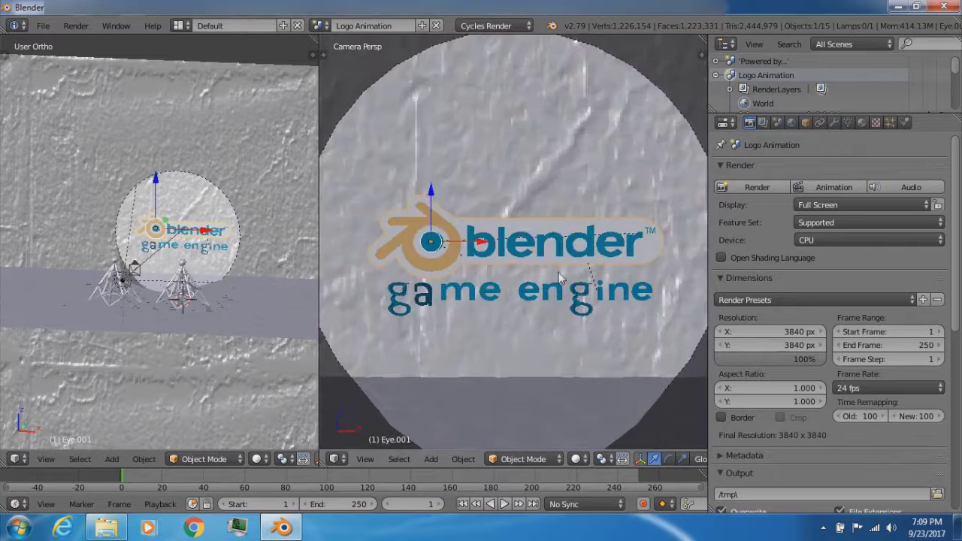
{"action": "scroll", "coordinate": [552, 279], "scroll_direction": "down", "scroll_amount": 1}
{"action": "scroll", "coordinate": [608, 279], "scroll_direction": "down", "scroll_amount": 1}
{"action": "scroll", "coordinate": [608, 280], "scroll_direction": "down", "scroll_amount": 1}
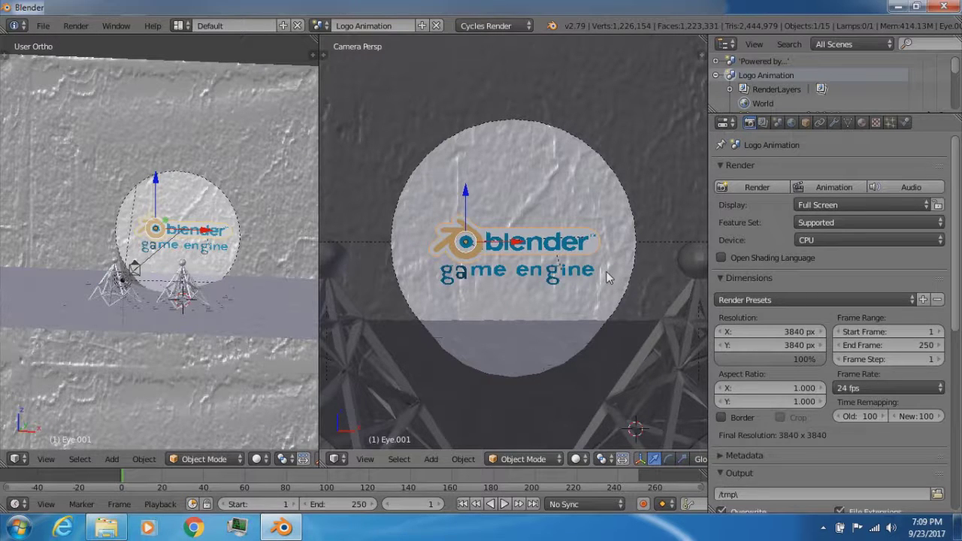
{"action": "scroll", "coordinate": [608, 278], "scroll_direction": "up", "scroll_amount": 2}
{"action": "scroll", "coordinate": [593, 258], "scroll_direction": "up", "scroll_amount": 1}
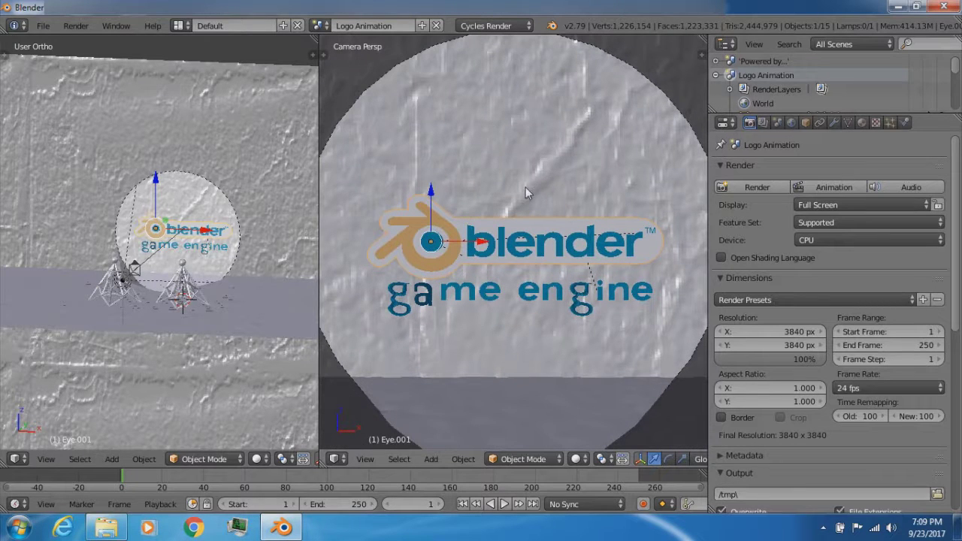
{"action": "scroll", "coordinate": [526, 187], "scroll_direction": "down", "scroll_amount": 4}
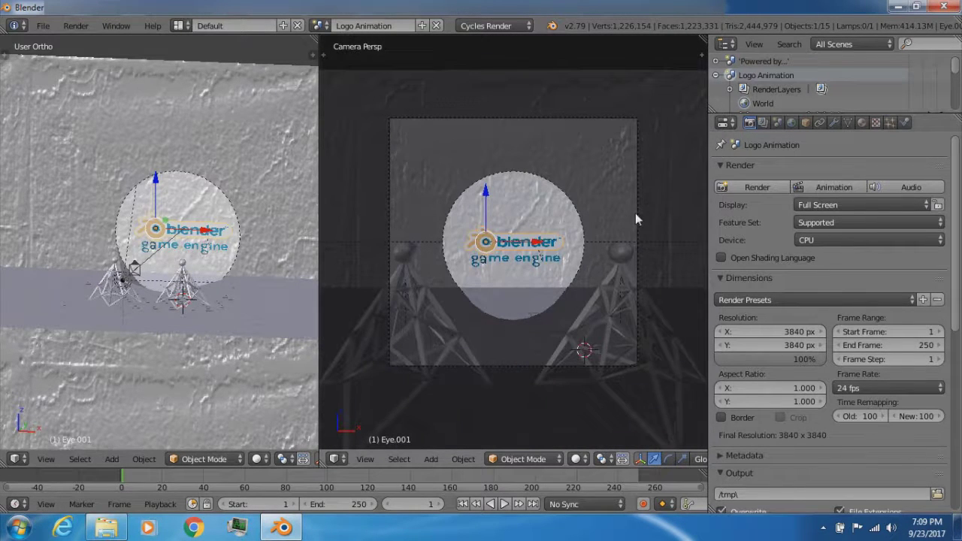
Step: Select the camera and examine its placement relative to the towers, spotlight cone and wall from the side
{"action": "left_click", "coordinate": [636, 214]}
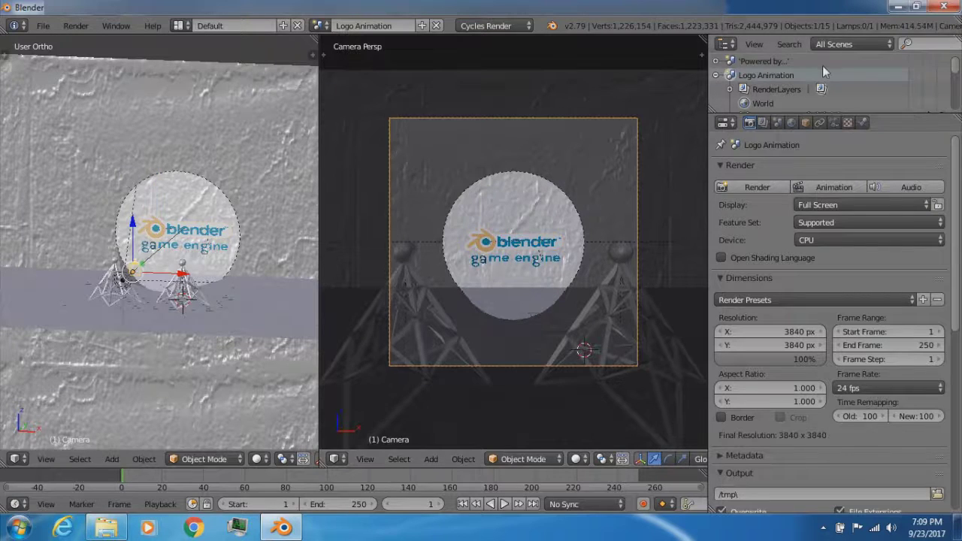
{"action": "key", "text": "ctrl+KP_0"}
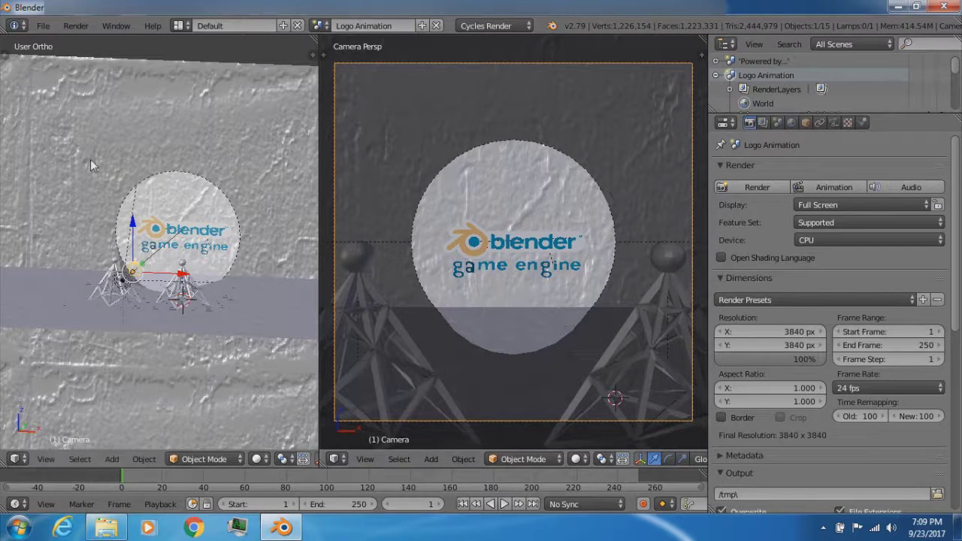
{"action": "scroll", "coordinate": [76, 160], "scroll_direction": "down", "scroll_amount": 4}
{"action": "middle_click_drag", "start_coordinate": [76, 161], "coordinate": [198, 160]}
{"action": "scroll", "coordinate": [172, 227], "scroll_direction": "up", "scroll_amount": 3}
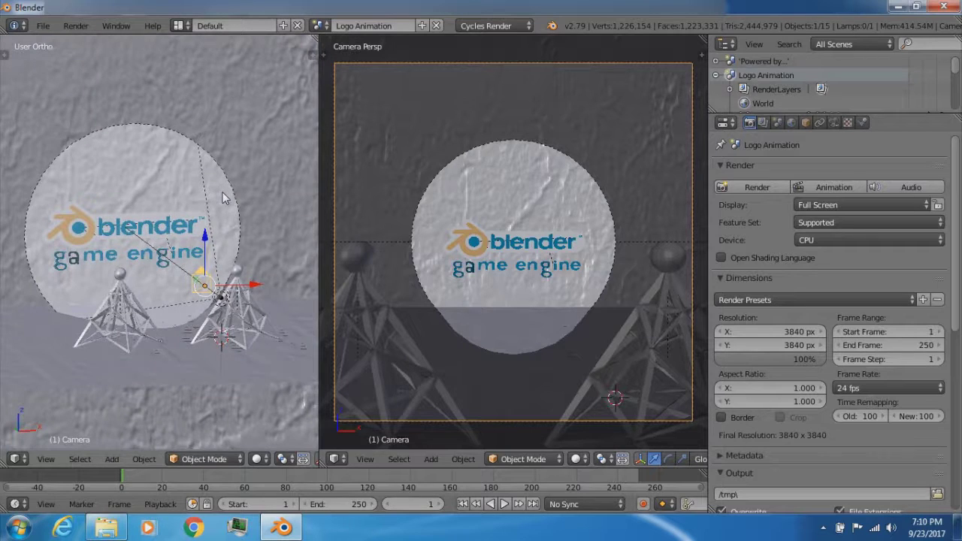
{"action": "scroll", "coordinate": [223, 197], "scroll_direction": "down", "scroll_amount": 5}
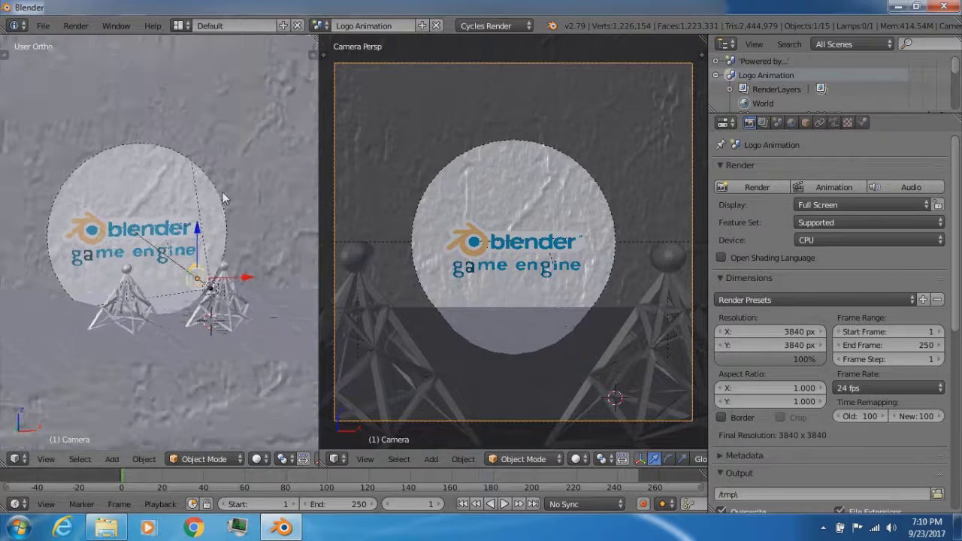
{"action": "middle_click_drag", "start_coordinate": [223, 188], "coordinate": [193, 236]}
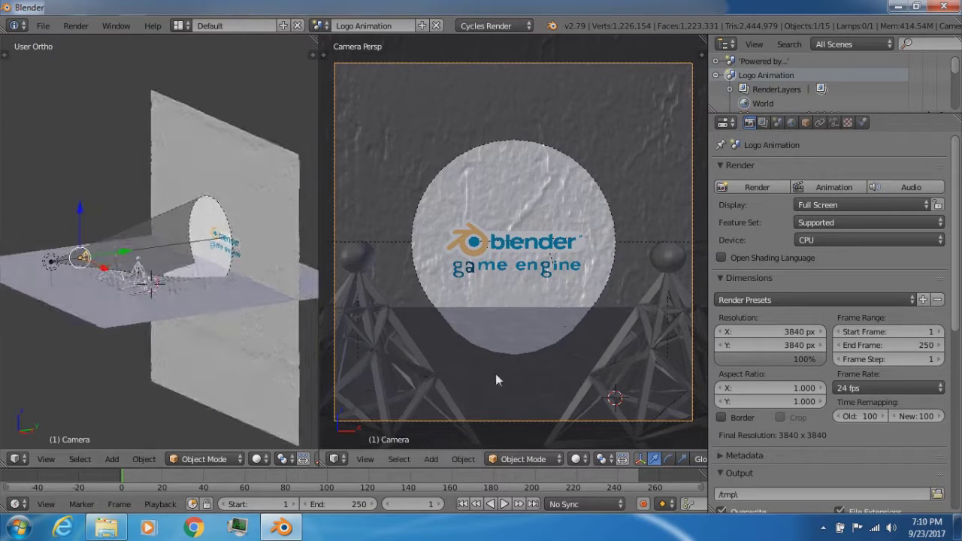
Step: Try moving the floor plane
{"action": "right_click", "coordinate": [250, 299]}
{"action": "key", "text": "g"}
{"action": "right_click", "coordinate": [668, 178]}
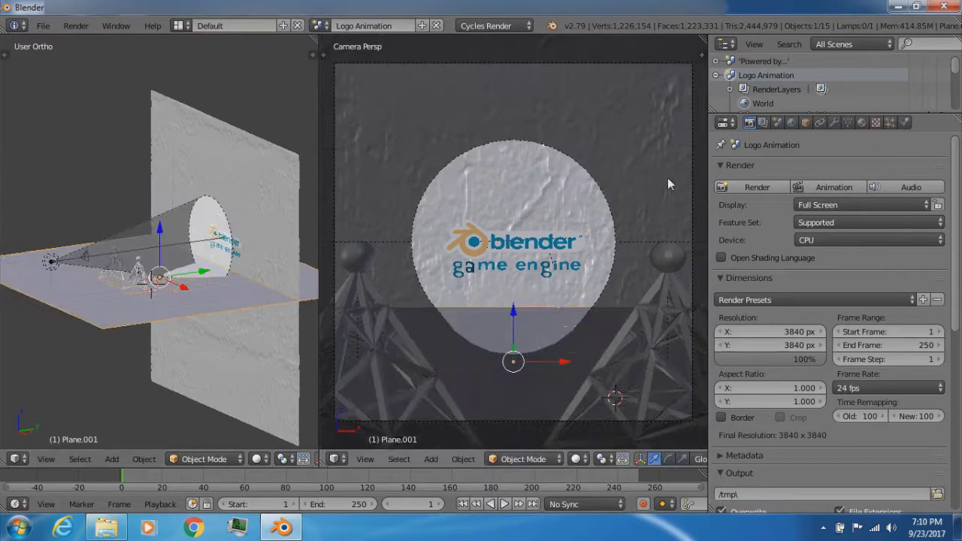
Step: Examine where the floor plane meets the textured wall from the side and from behind
{"action": "middle_click_drag", "start_coordinate": [208, 313], "coordinate": [55, 105]}
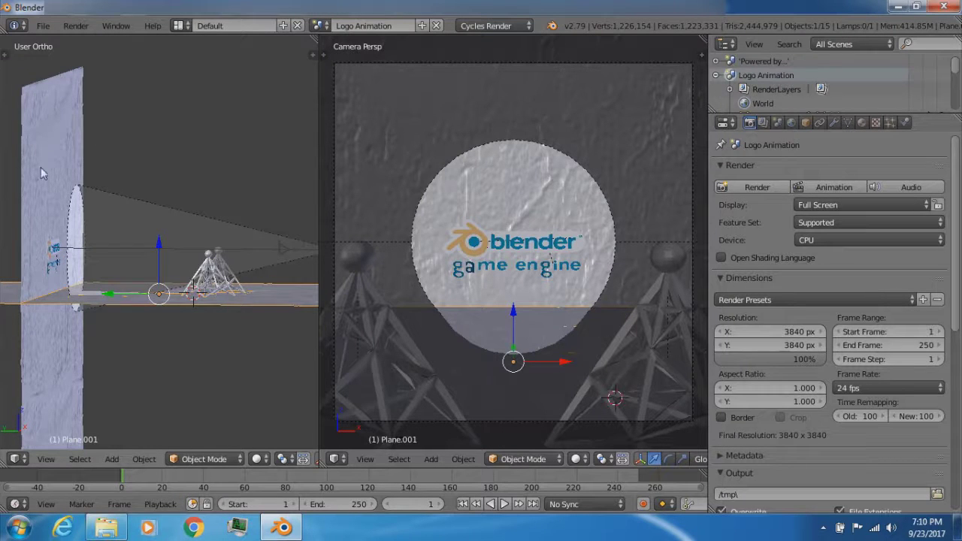
{"action": "middle_click_drag", "start_coordinate": [103, 342], "coordinate": [168, 378]}
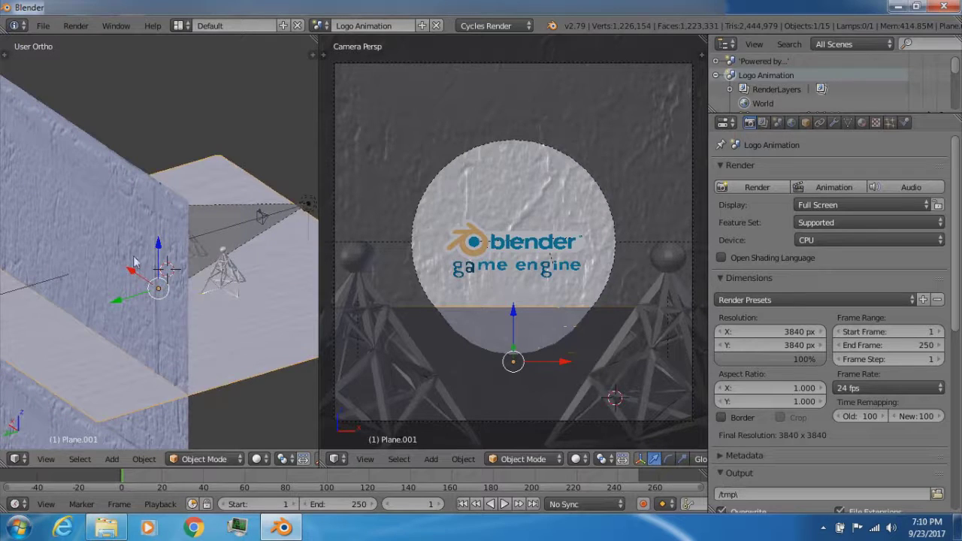
{"action": "middle_click_drag", "start_coordinate": [242, 274], "coordinate": [4, 283]}
{"action": "middle_click_drag", "start_coordinate": [249, 303], "coordinate": [280, 153]}
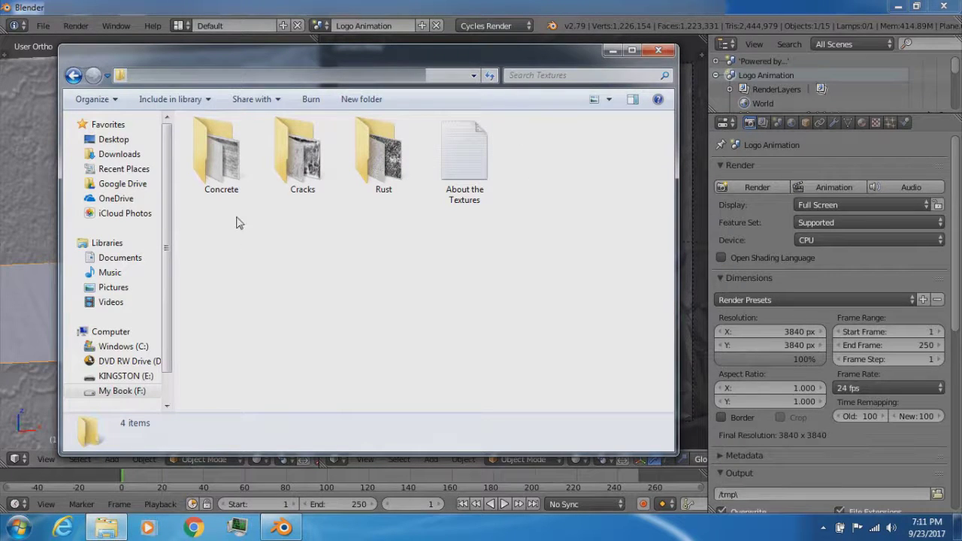
Step: View the rust texture images in the Rust folder in Windows Explorer
{"action": "double_click", "coordinate": [397, 175]}
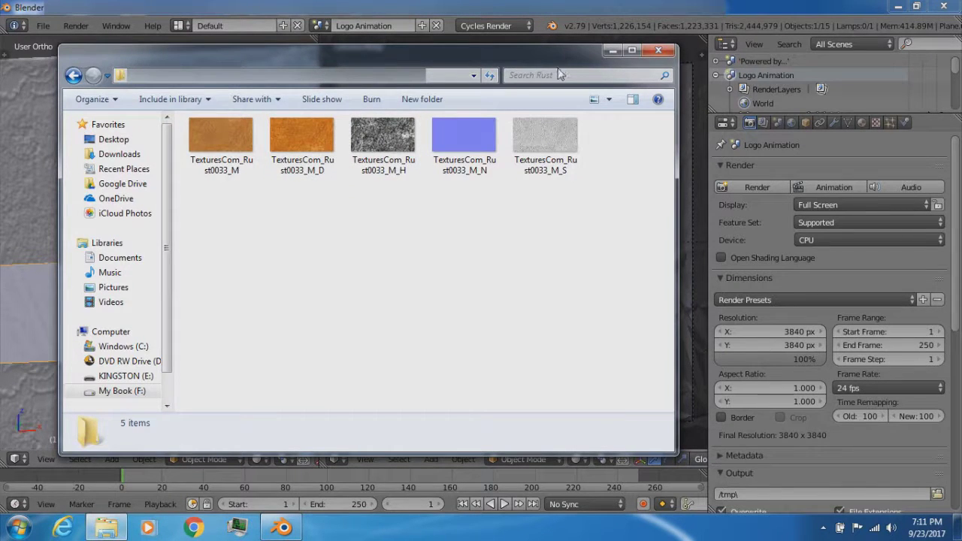
{"action": "left_click", "coordinate": [611, 51]}
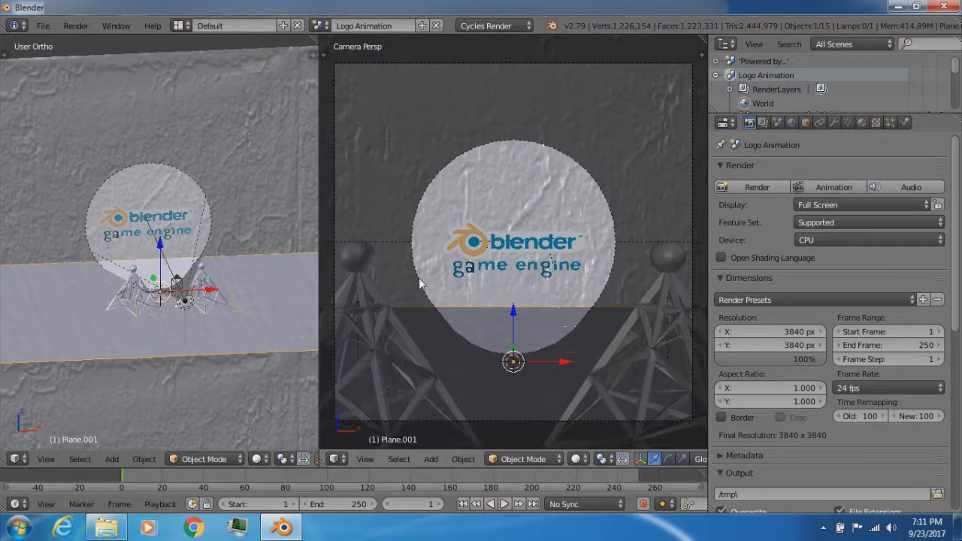
{"action": "key", "text": "alt+Tab"}
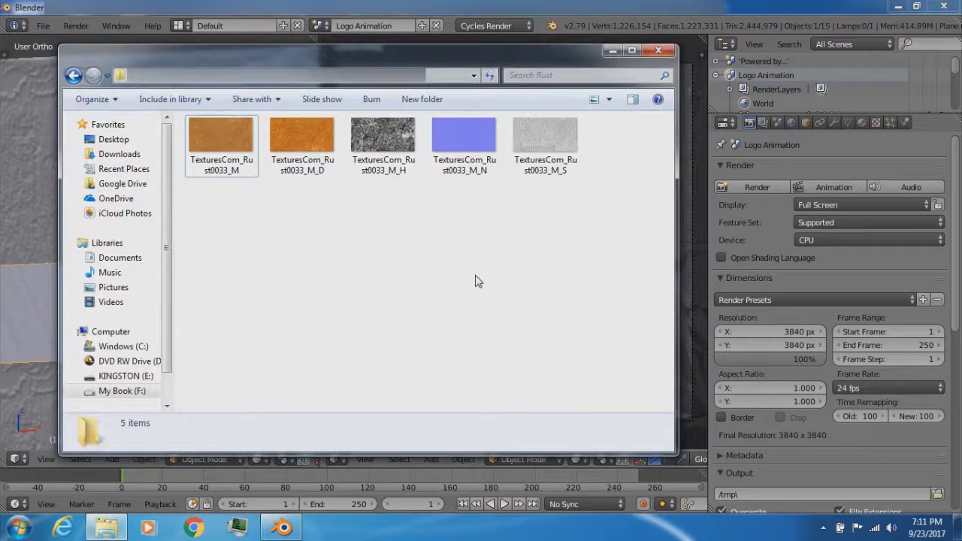
Step: View the crack texture images in the Cracks folder and the concrete floor images in the Concrete folder
{"action": "left_click", "coordinate": [364, 79]}
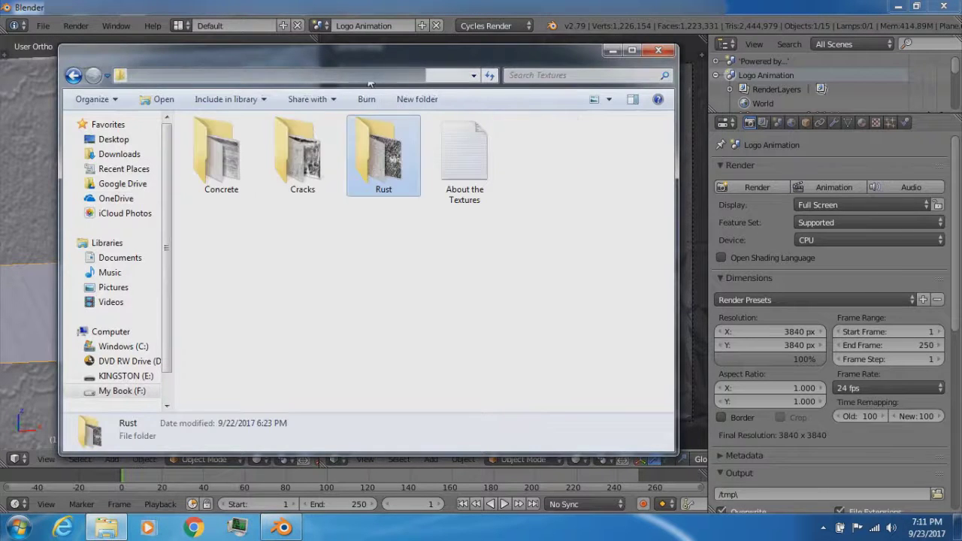
{"action": "left_click", "coordinate": [304, 171]}
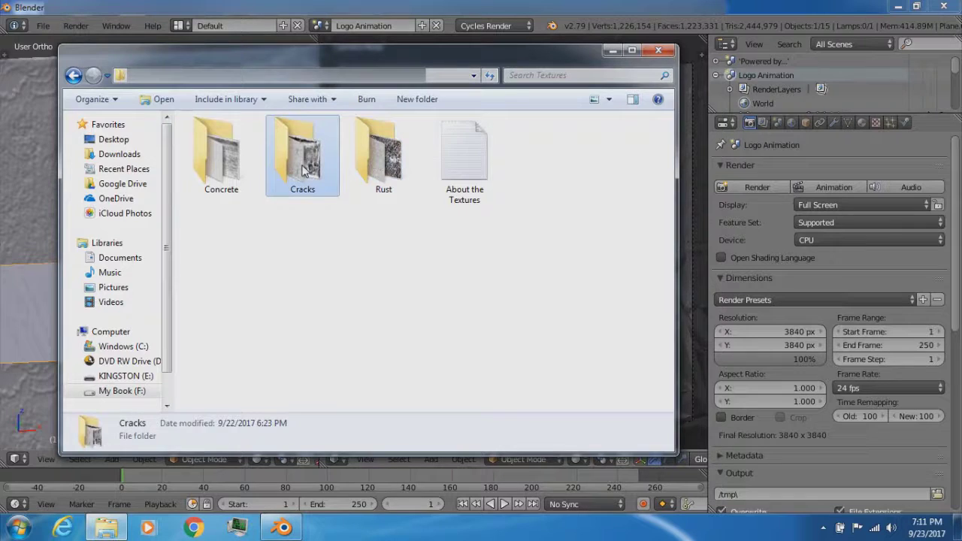
{"action": "double_click", "coordinate": [305, 170]}
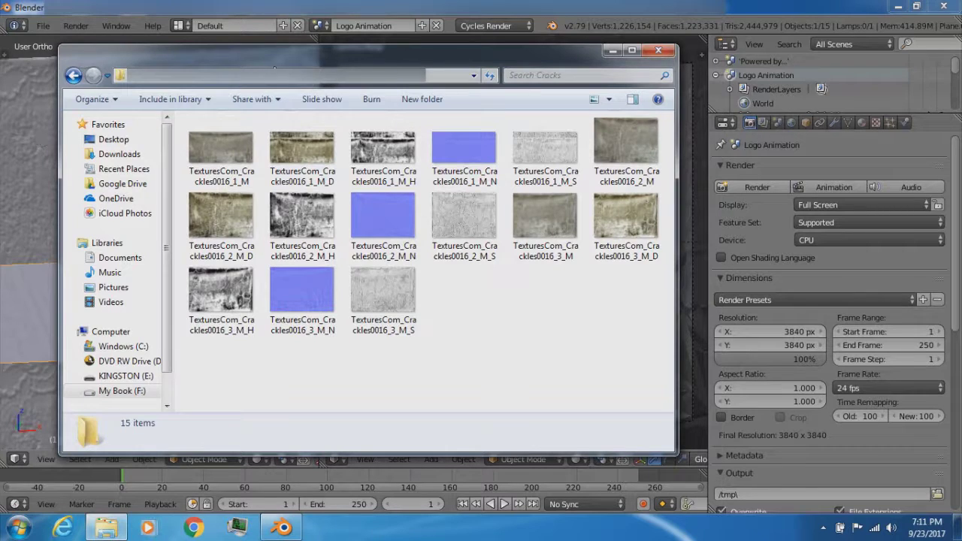
{"action": "left_click", "coordinate": [271, 76]}
{"action": "double_click", "coordinate": [308, 158]}
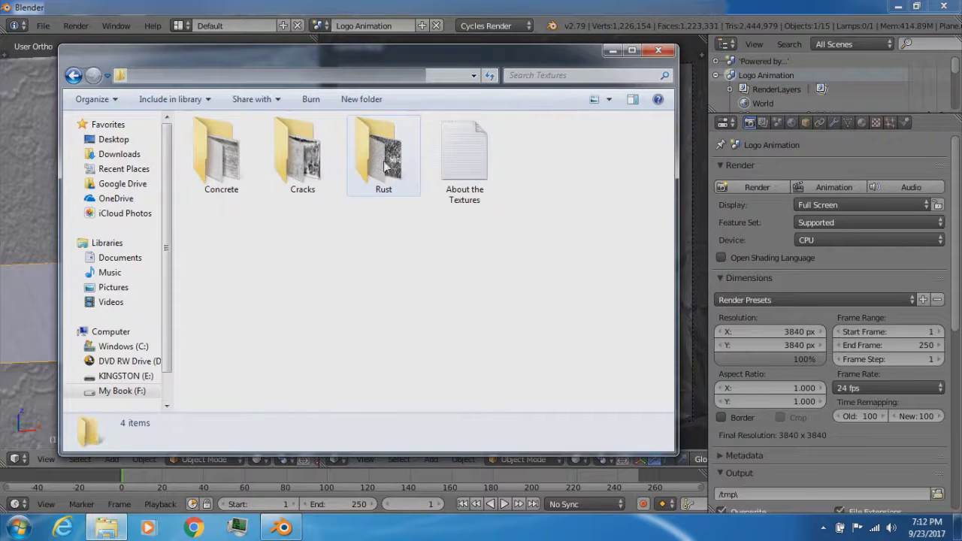
{"action": "double_click", "coordinate": [238, 157]}
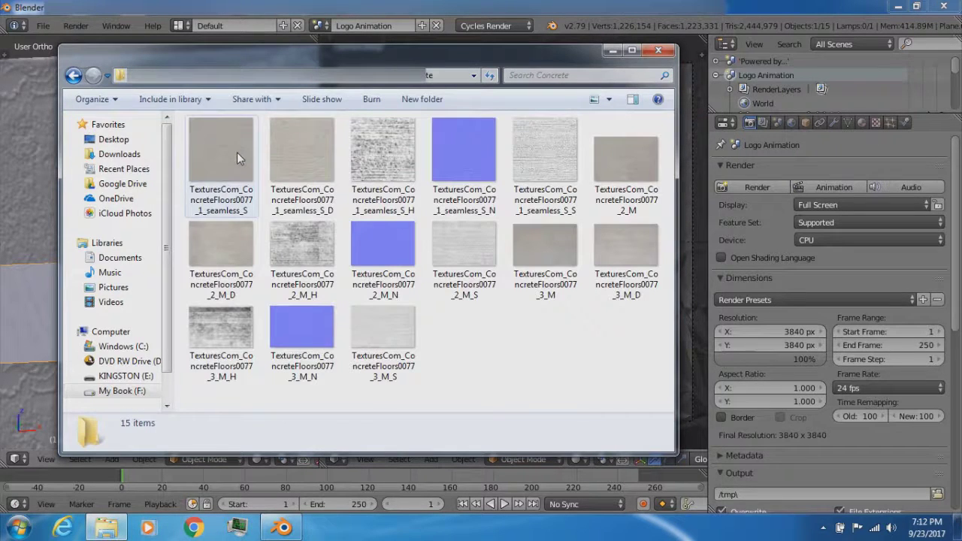
Step: View the crack textures Crackles0016_1_M, Crackles0016_2_M and Crackles0016_3_M_D from the Cracks folder at full size
{"action": "key", "text": "BackSpace"}
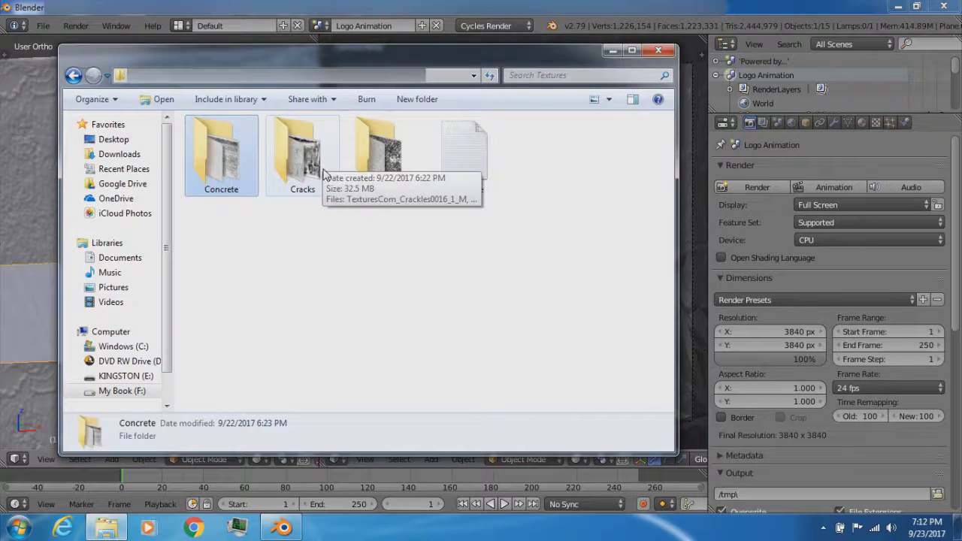
{"action": "double_click", "coordinate": [323, 170]}
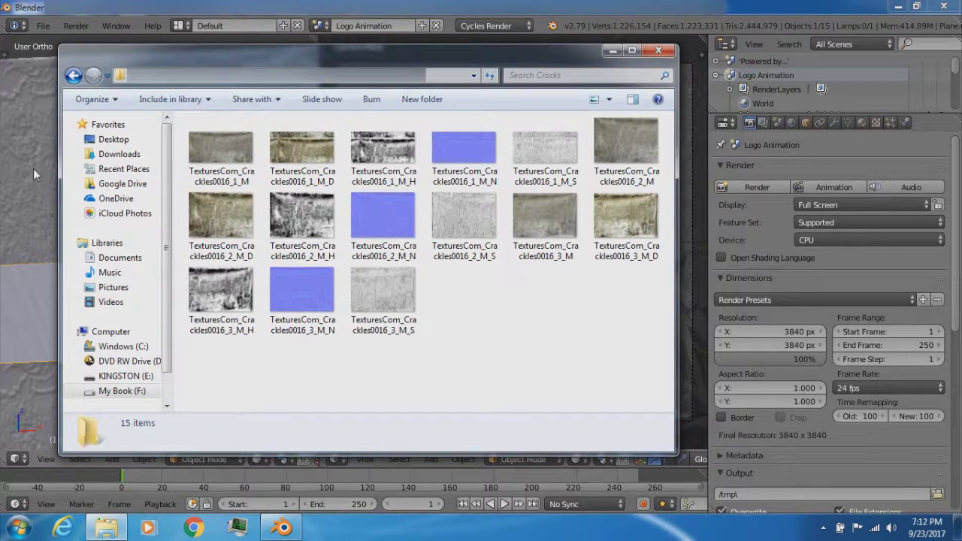
{"action": "double_click", "coordinate": [227, 159]}
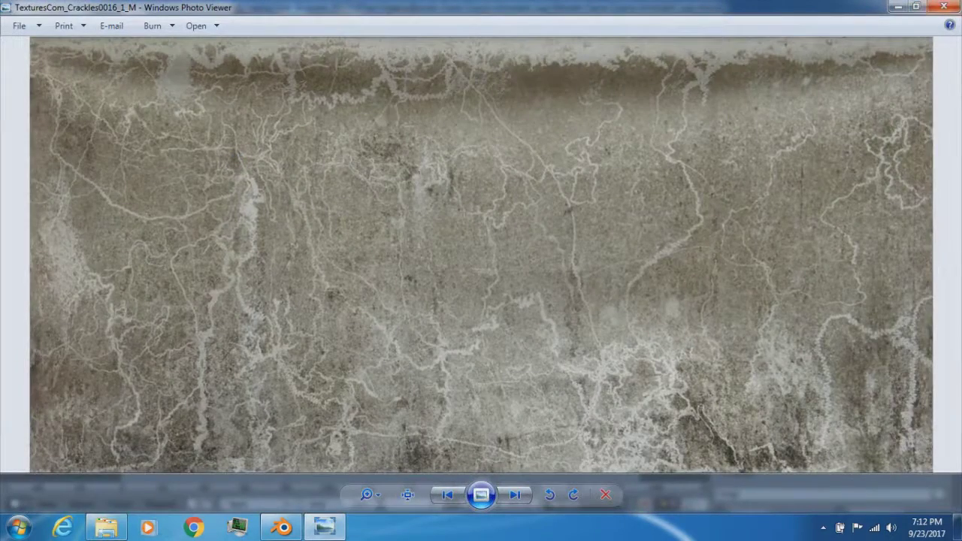
{"action": "left_click", "coordinate": [949, 8]}
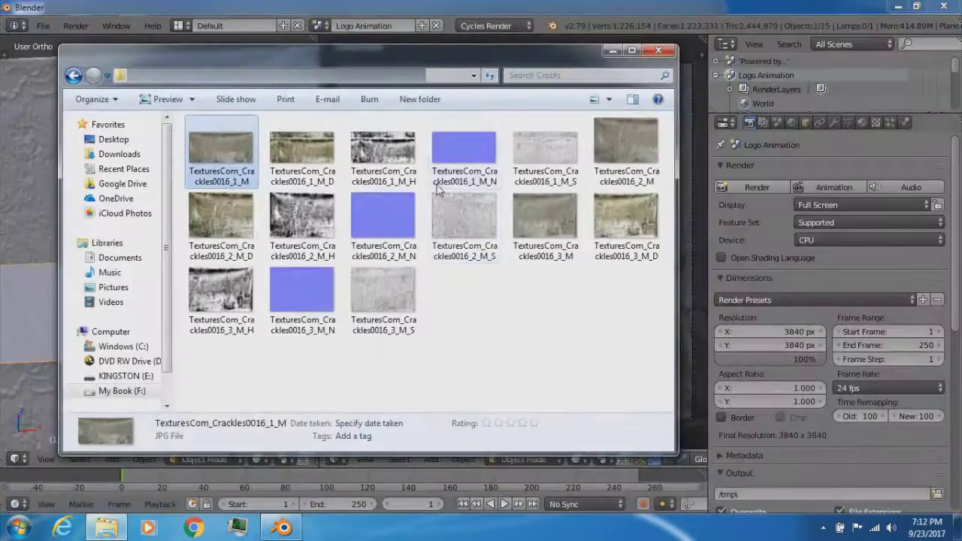
{"action": "left_click", "coordinate": [616, 159]}
{"action": "double_click", "coordinate": [615, 159]}
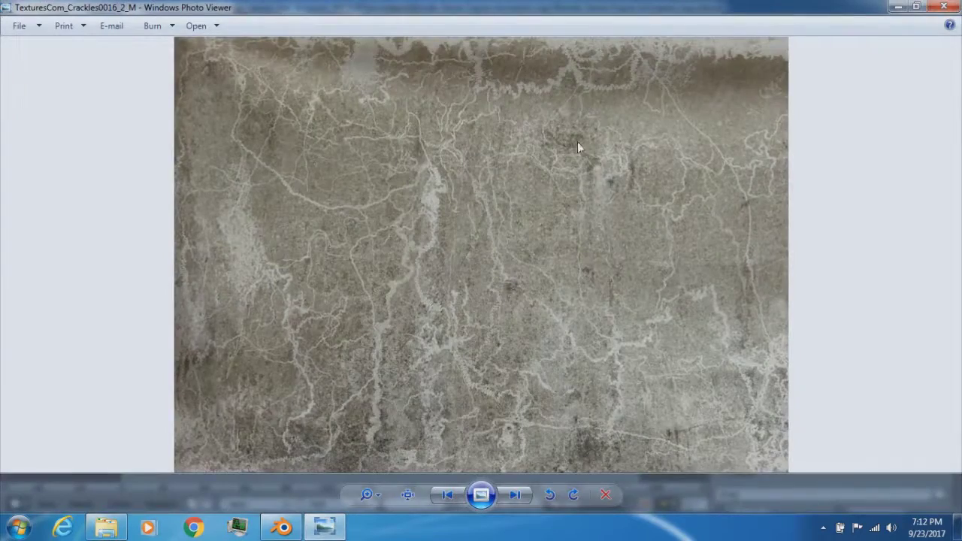
{"action": "left_click", "coordinate": [946, 6]}
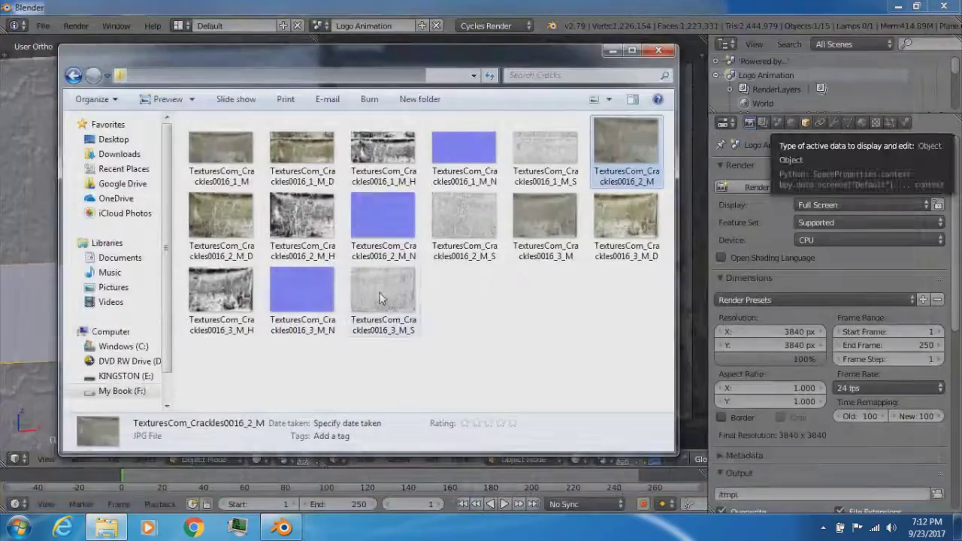
{"action": "double_click", "coordinate": [636, 230]}
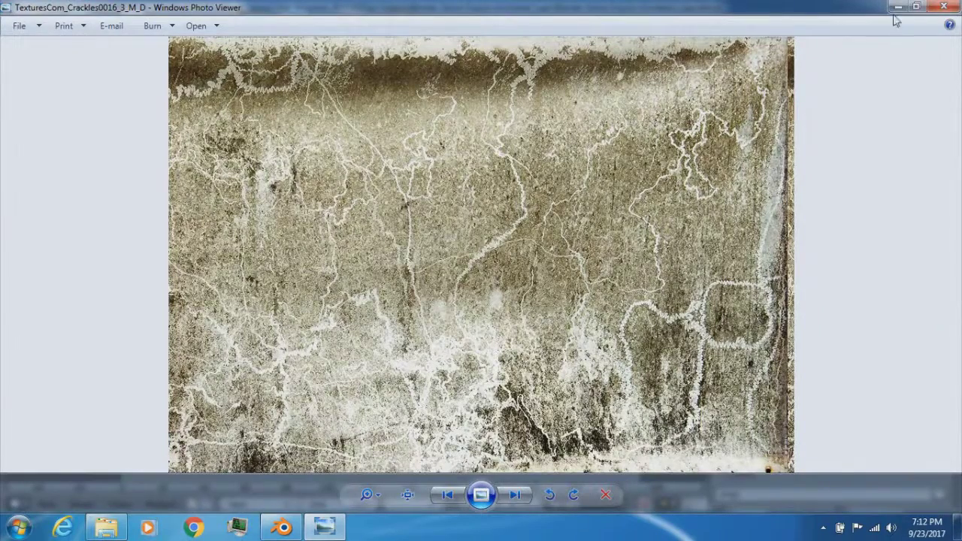
{"action": "left_click", "coordinate": [945, 7]}
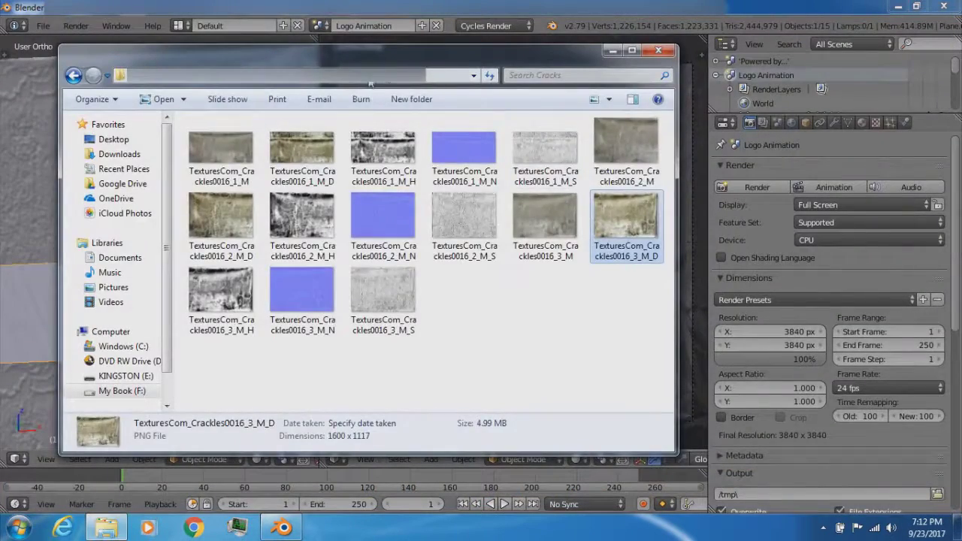
Step: View the concrete floor textures ConcreteFloors0077_1_seamless_S and ConcreteFloors0077_2_M from the Concrete folder at full size
{"action": "key", "text": "BackSpace"}
{"action": "double_click", "coordinate": [238, 180]}
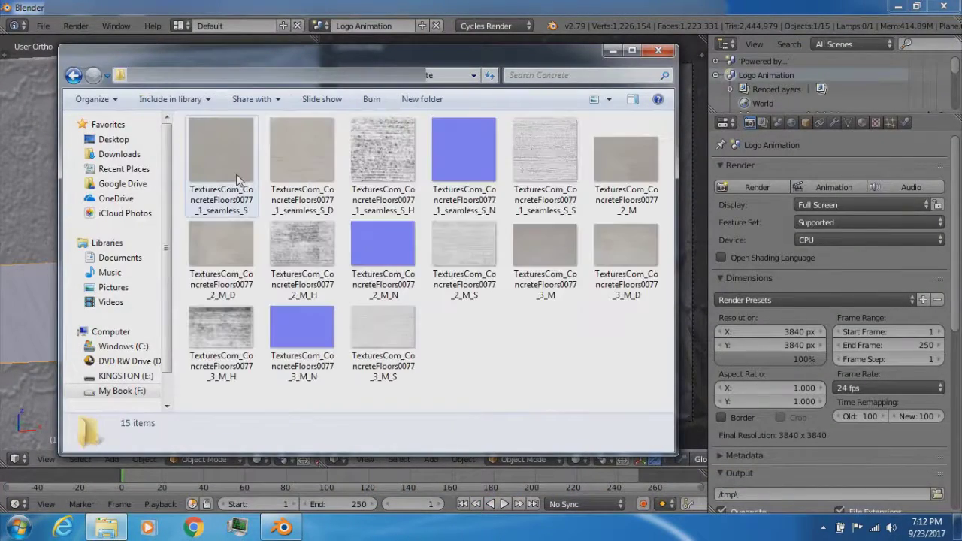
{"action": "double_click", "coordinate": [241, 154]}
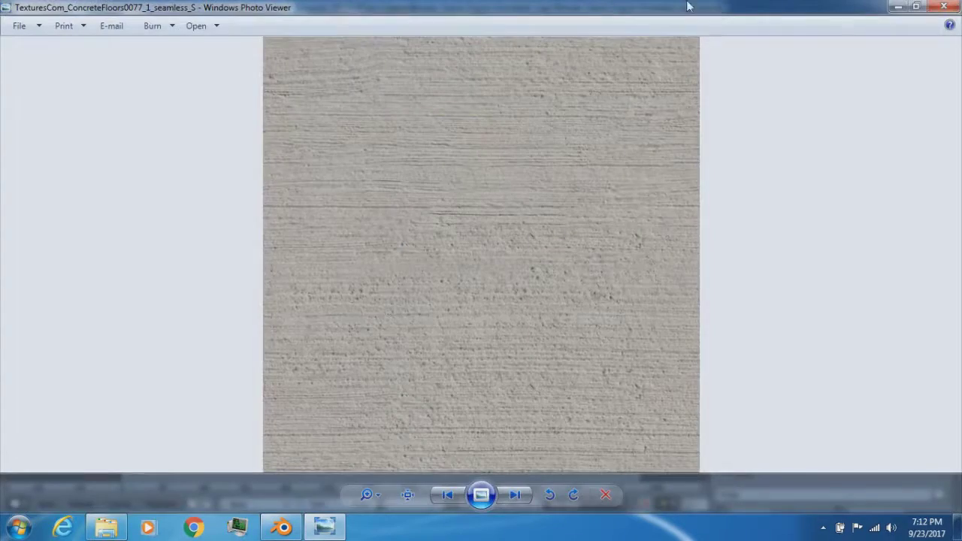
{"action": "left_click", "coordinate": [945, 6]}
{"action": "left_click", "coordinate": [629, 183]}
{"action": "double_click", "coordinate": [628, 181]}
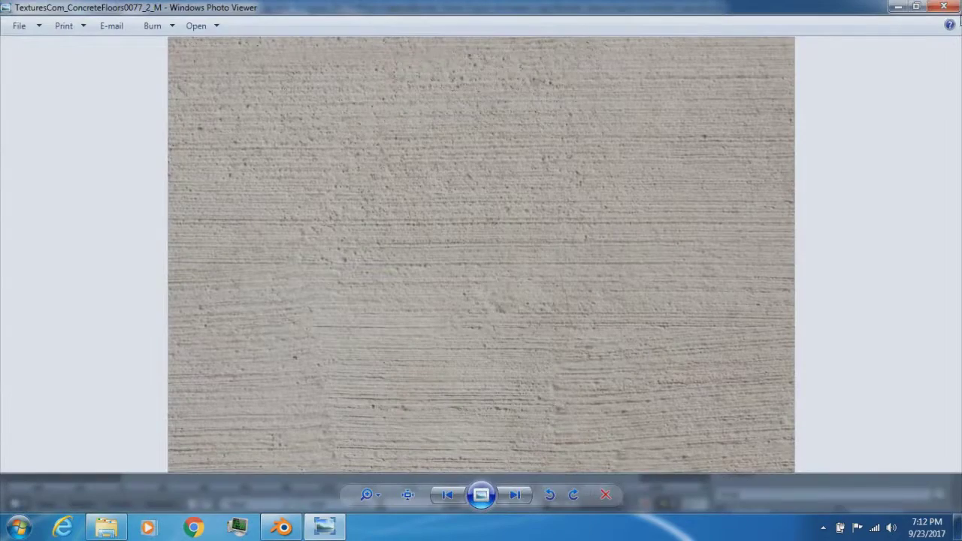
{"action": "left_click", "coordinate": [958, 12]}
Step: Examine the surface detail of the ConcreteFloors0077_3_M texture up close and as a whole
{"action": "left_click", "coordinate": [554, 257]}
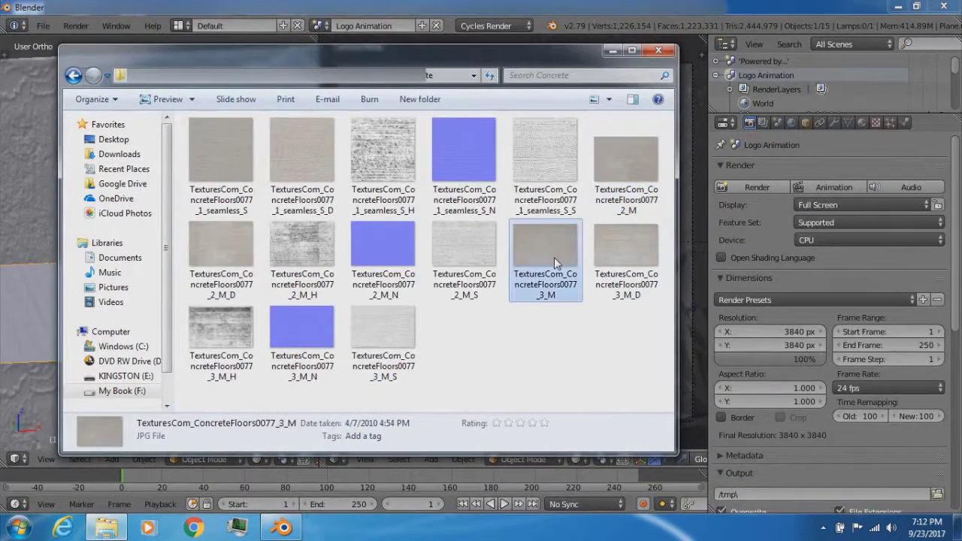
{"action": "double_click", "coordinate": [554, 258]}
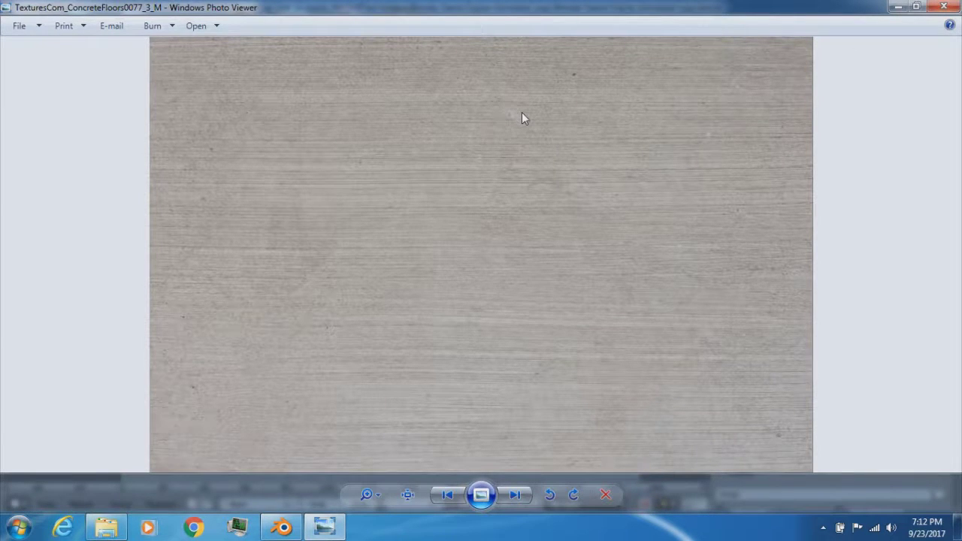
{"action": "scroll", "coordinate": [355, 188], "scroll_direction": "up", "scroll_amount": 3}
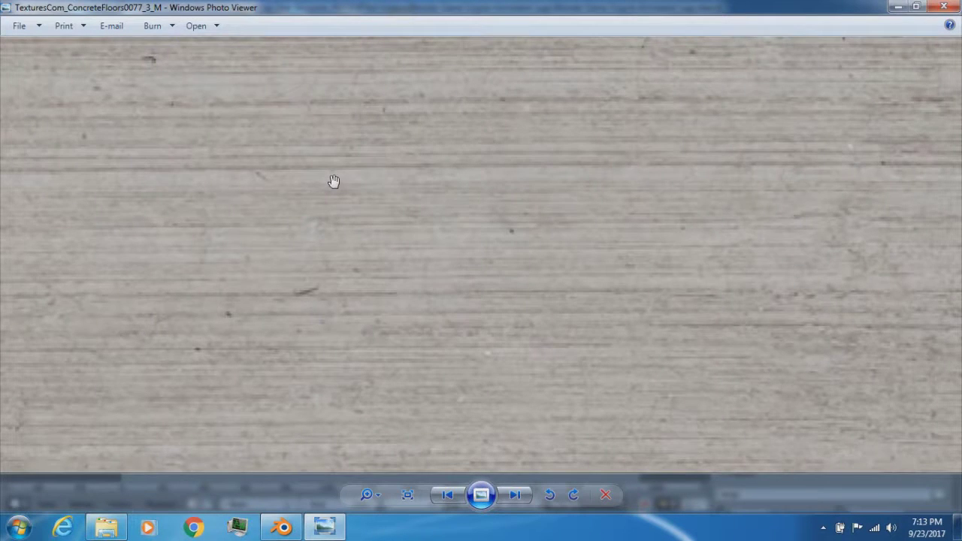
{"action": "scroll", "coordinate": [335, 180], "scroll_direction": "down", "scroll_amount": 3}
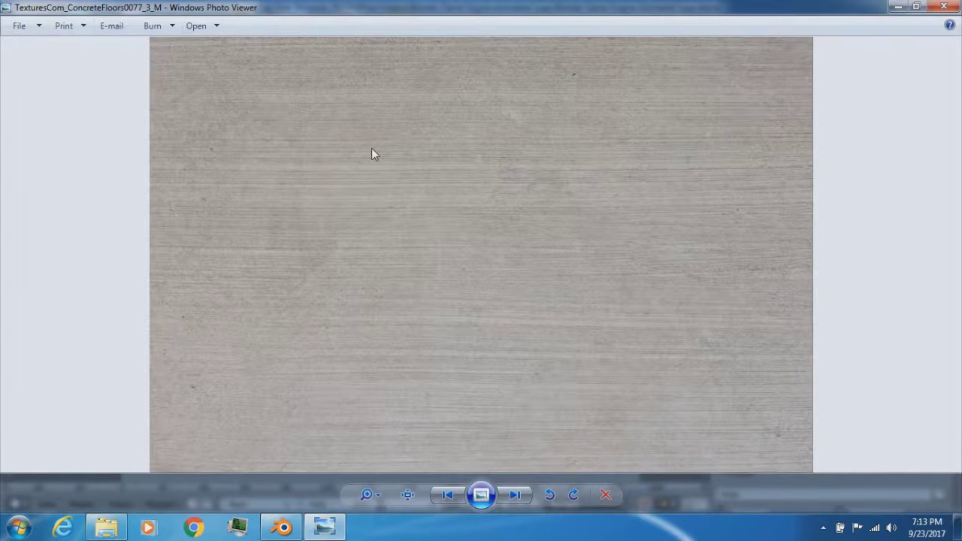
{"action": "scroll", "coordinate": [436, 170], "scroll_direction": "up", "scroll_amount": 3}
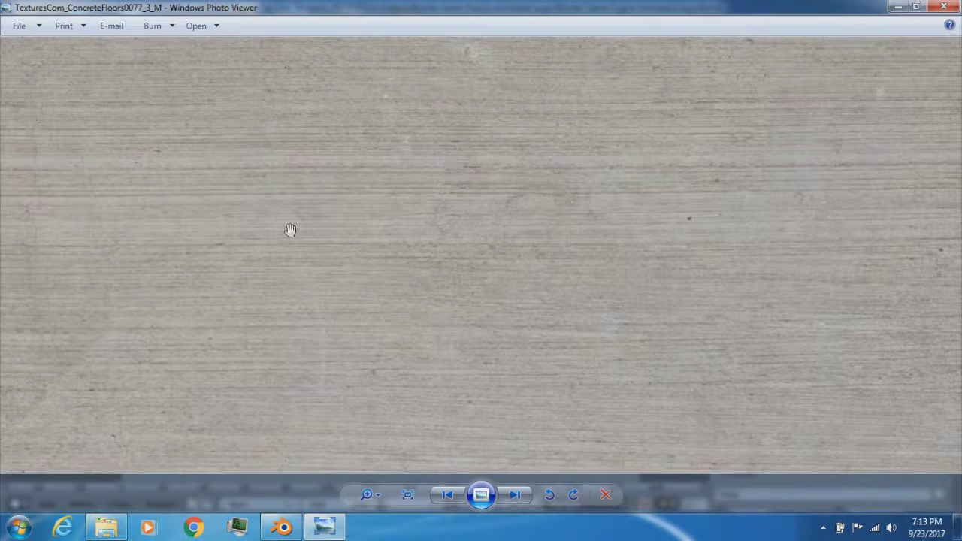
{"action": "scroll", "coordinate": [705, 192], "scroll_direction": "down", "scroll_amount": 3}
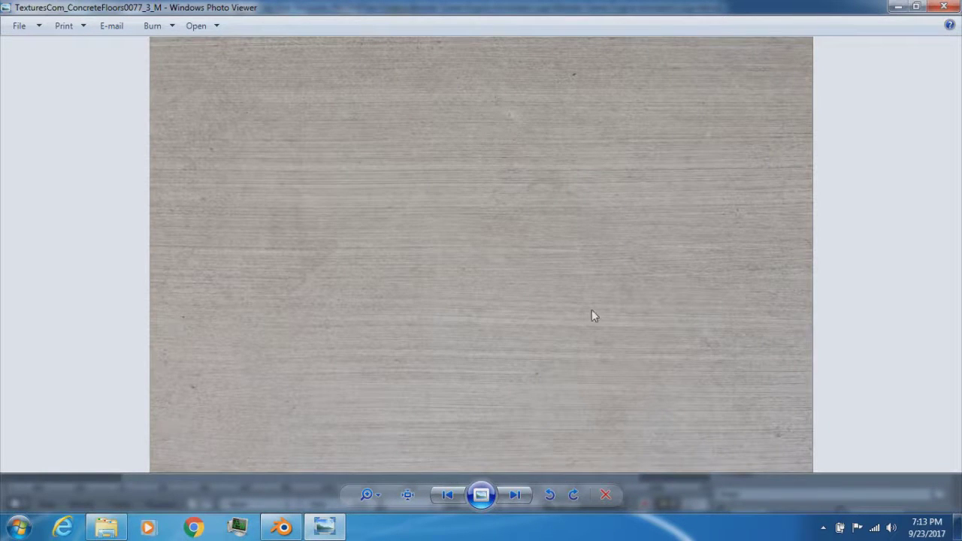
{"action": "left_click", "coordinate": [944, 7]}
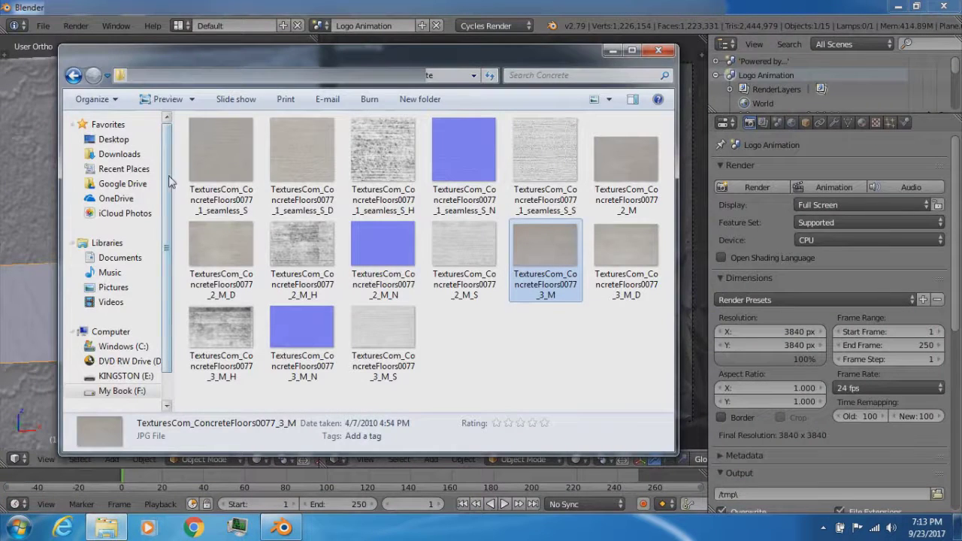
Step: View the diffuse map ConcreteFloors0077_1_seamless_S_D at full size
{"action": "right_click_drag", "start_coordinate": [300, 154], "coordinate": [306, 169]}
{"action": "left_click", "coordinate": [472, 327]}
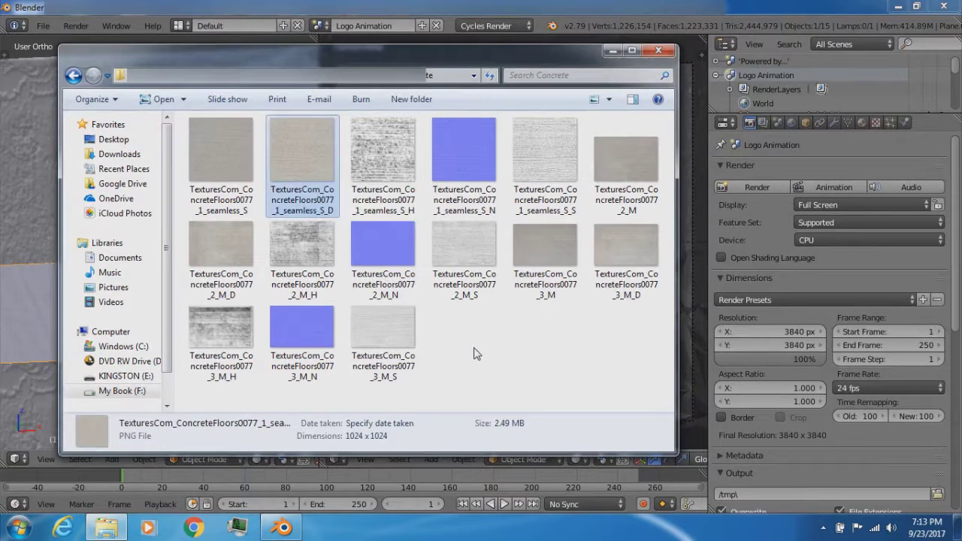
{"action": "left_click", "coordinate": [467, 337]}
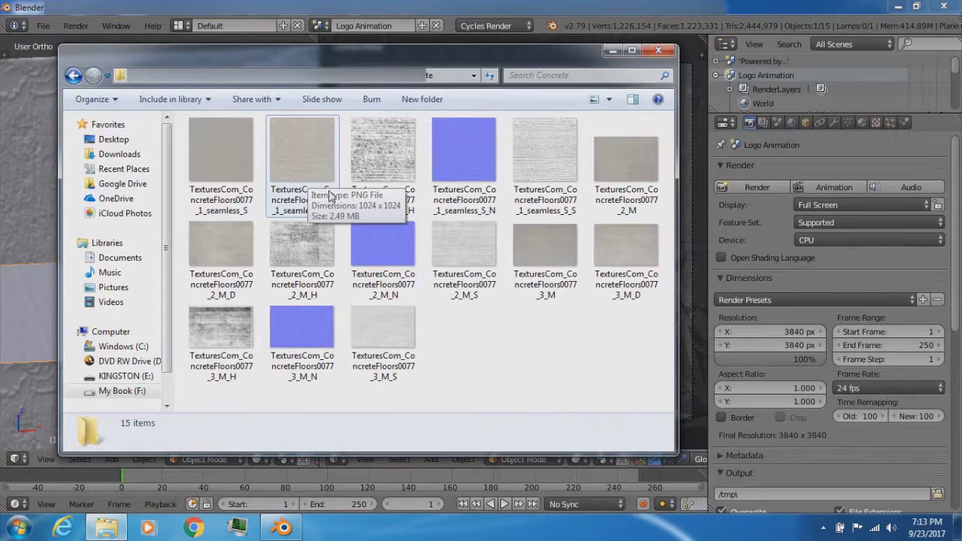
{"action": "left_click", "coordinate": [307, 160]}
{"action": "double_click", "coordinate": [307, 159]}
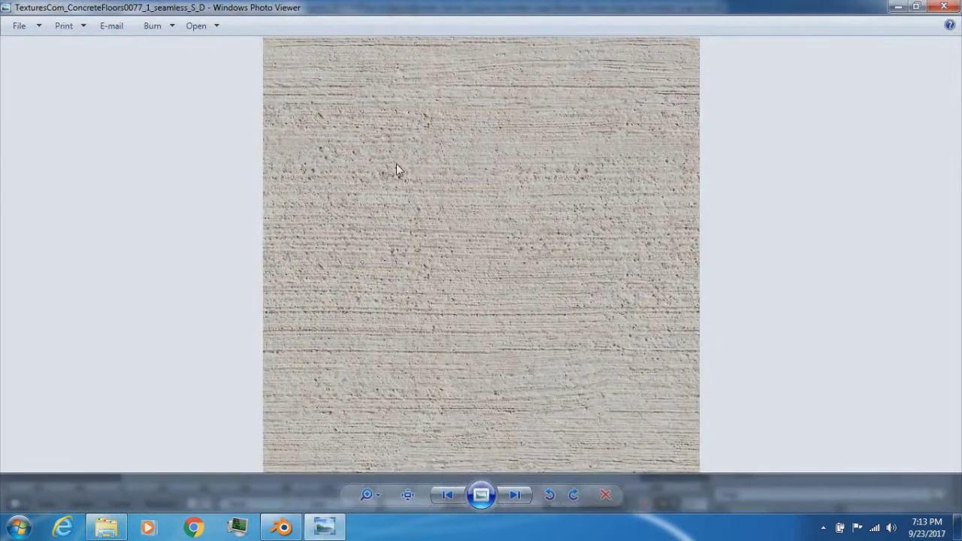
{"action": "left_click", "coordinate": [945, 6]}
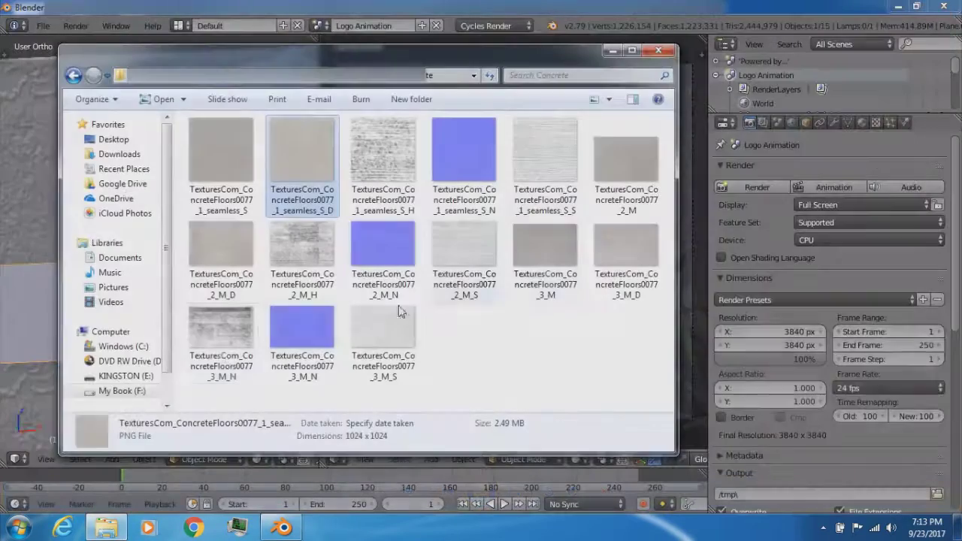
Step: Compare the ConcreteFloors0077_3_M_D diffuse map with its original photo, and view the matching _H, _N and _S maps
{"action": "left_click", "coordinate": [614, 256]}
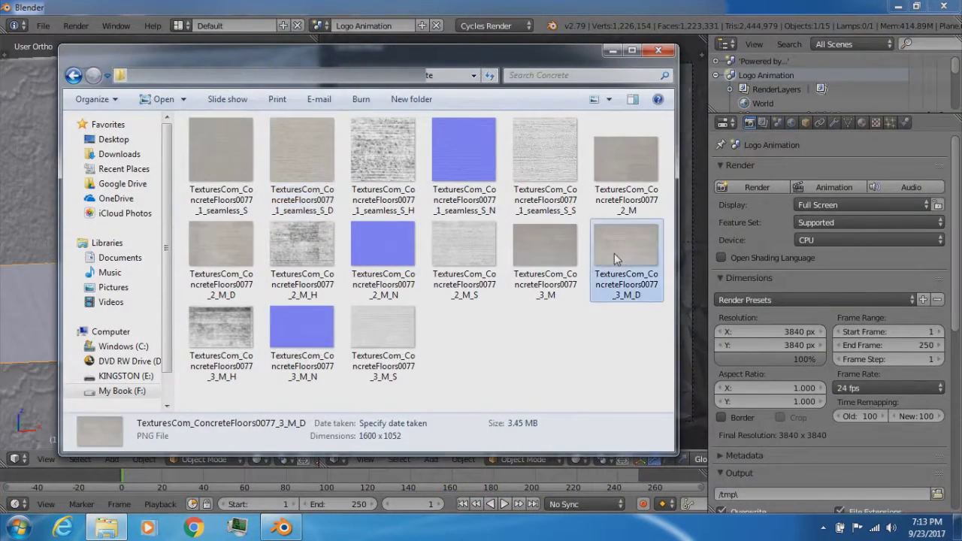
{"action": "double_click", "coordinate": [615, 258]}
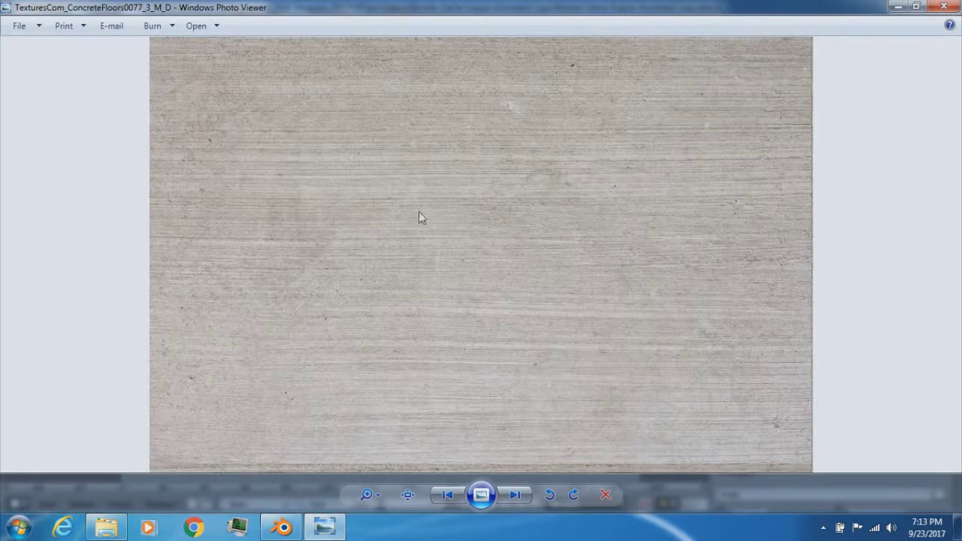
{"action": "key", "text": "Left"}
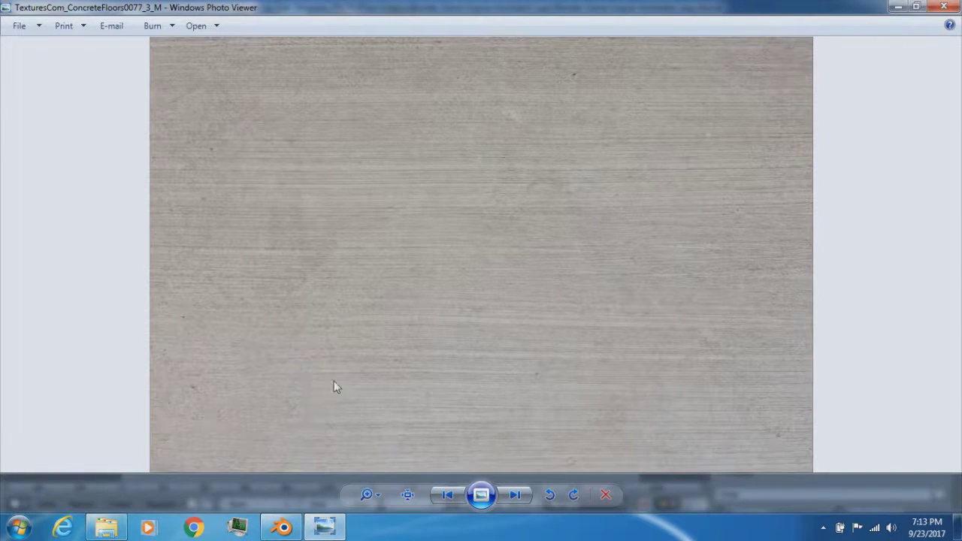
{"action": "left_click", "coordinate": [515, 495]}
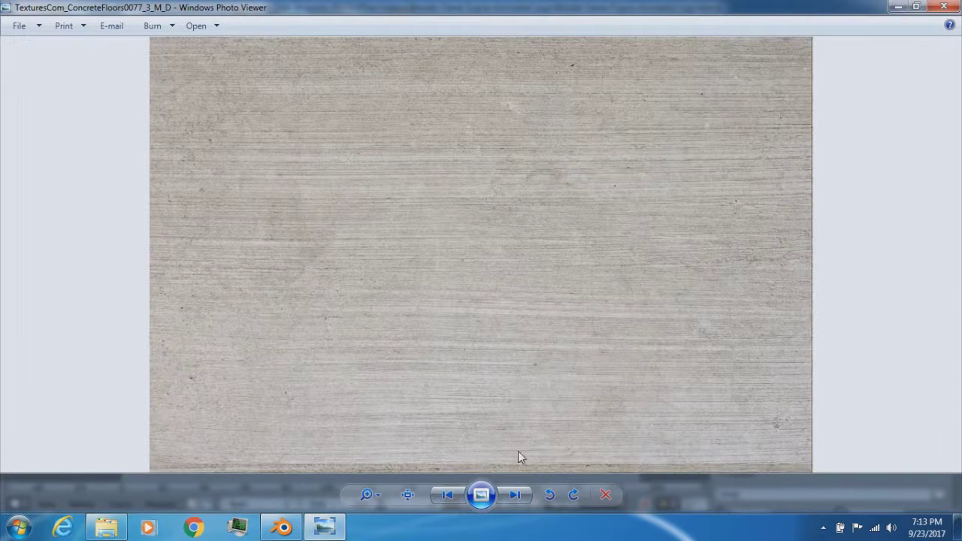
{"action": "left_click", "coordinate": [510, 495]}
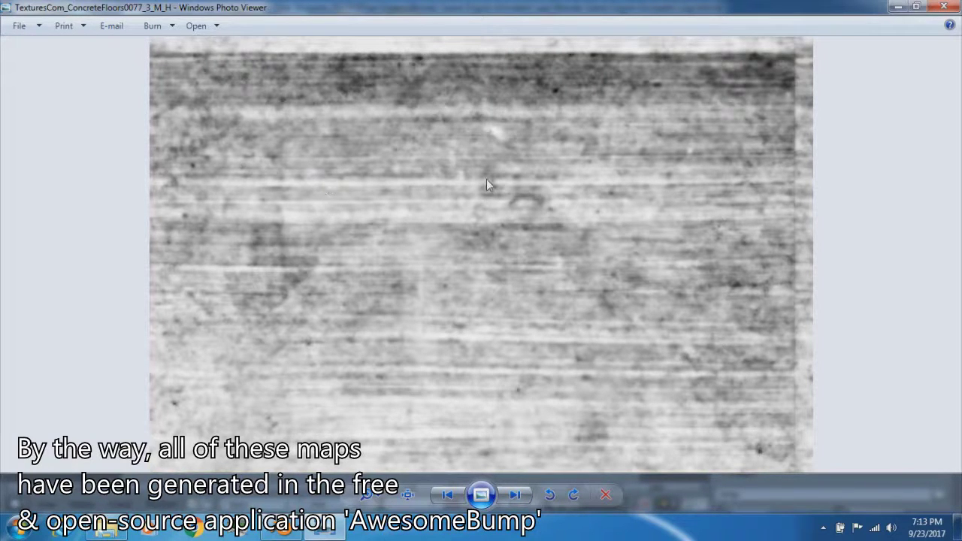
{"action": "left_click", "coordinate": [515, 495]}
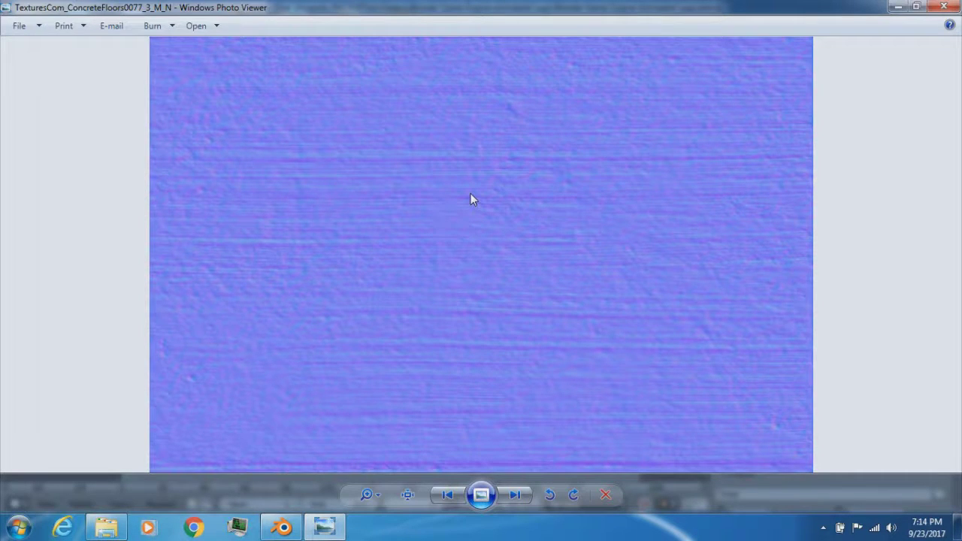
{"action": "left_click", "coordinate": [515, 495]}
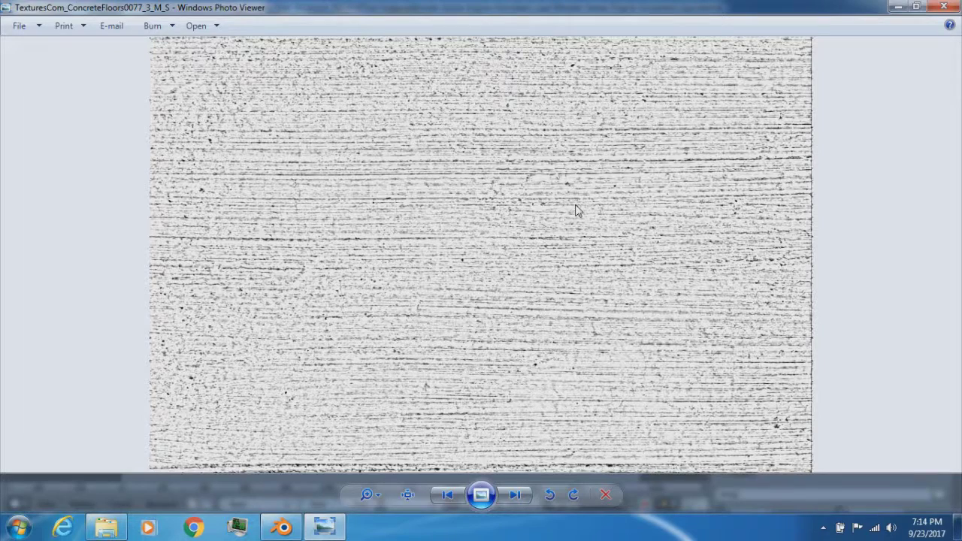
{"action": "left_click", "coordinate": [944, 7]}
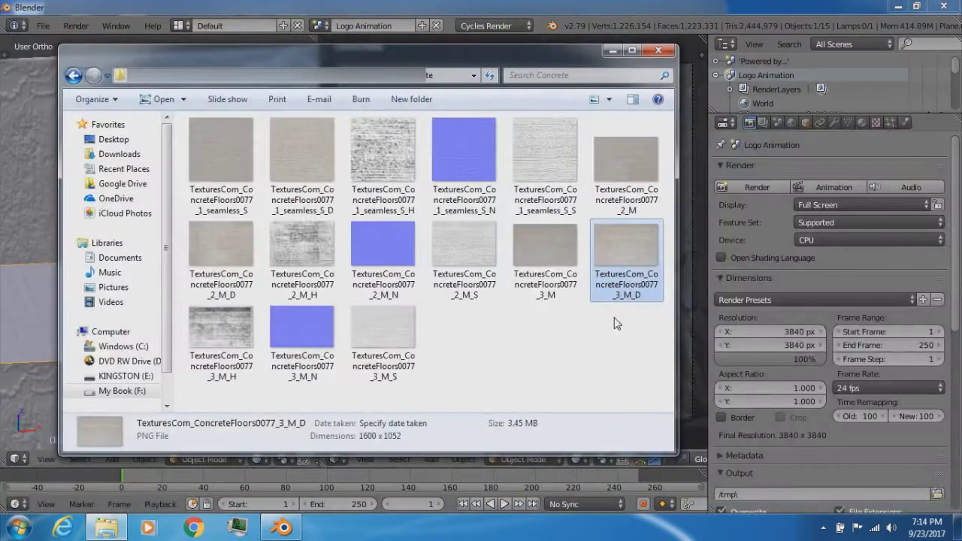
Step: Return to the Textures folder, switch to Blender, and inspect the floor plane's mesh in Edit Mode and its modifier settings
{"action": "left_click", "coordinate": [352, 77]}
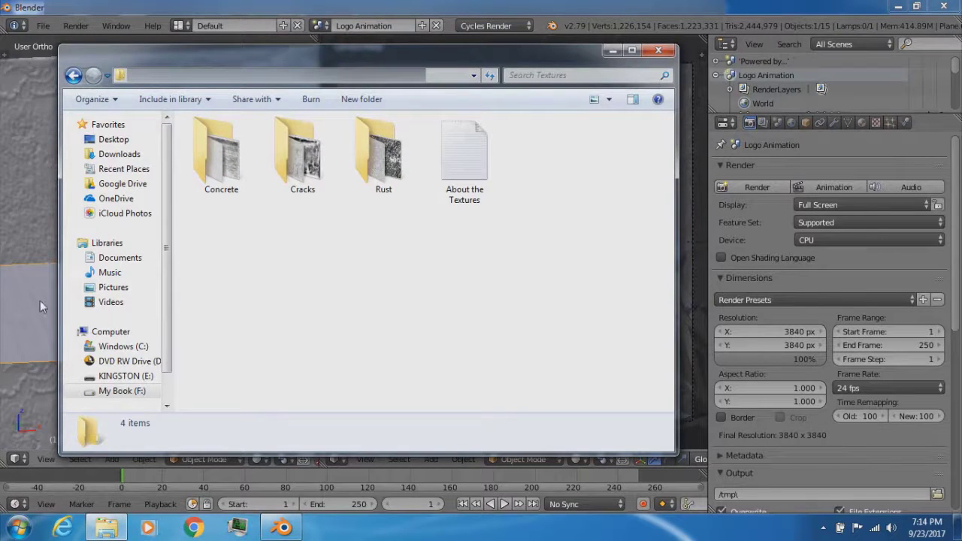
{"action": "left_click", "coordinate": [614, 50]}
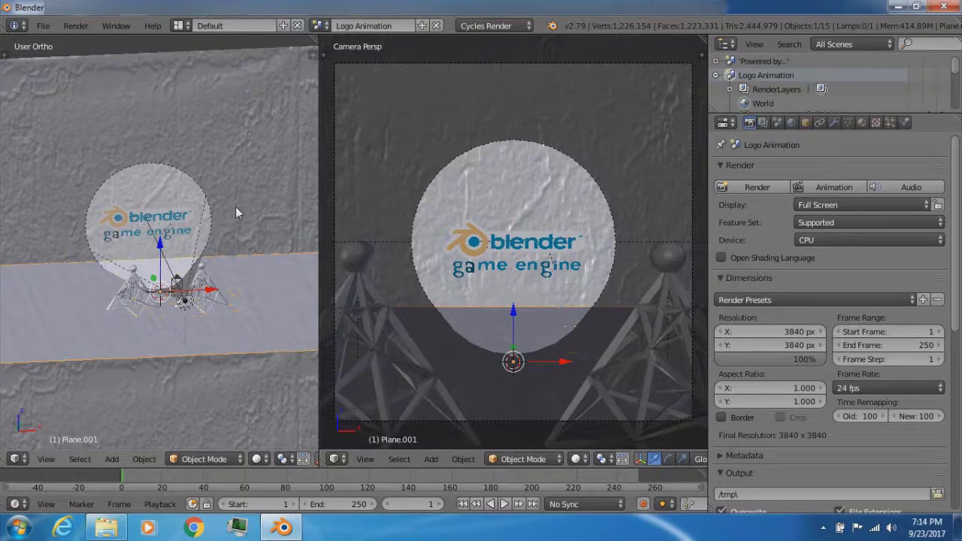
{"action": "key", "text": "Tab"}
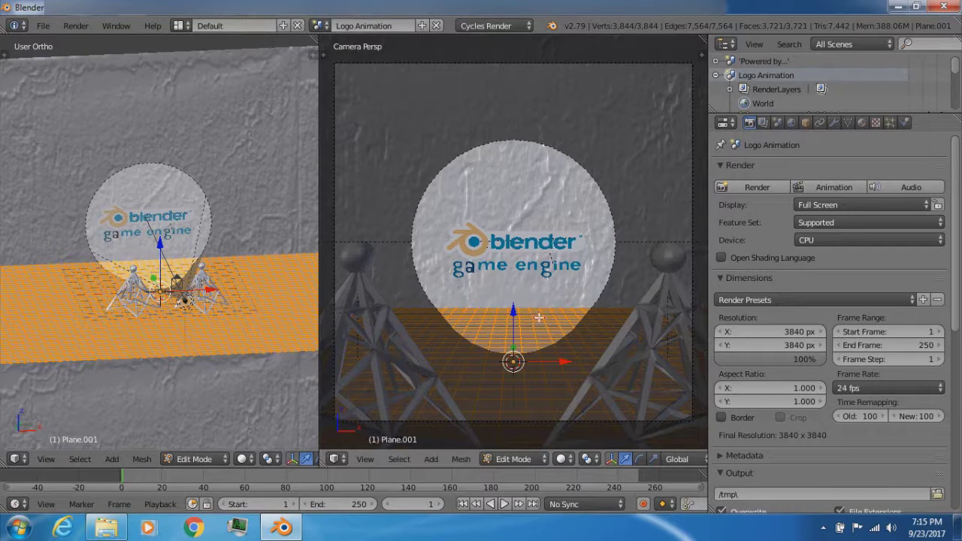
{"action": "key", "text": "Tab"}
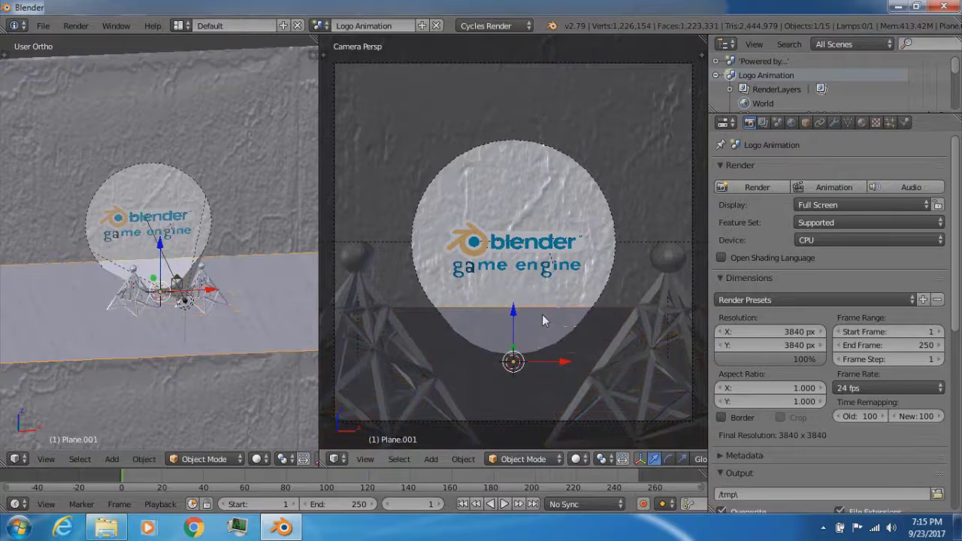
{"action": "left_click", "coordinate": [834, 123]}
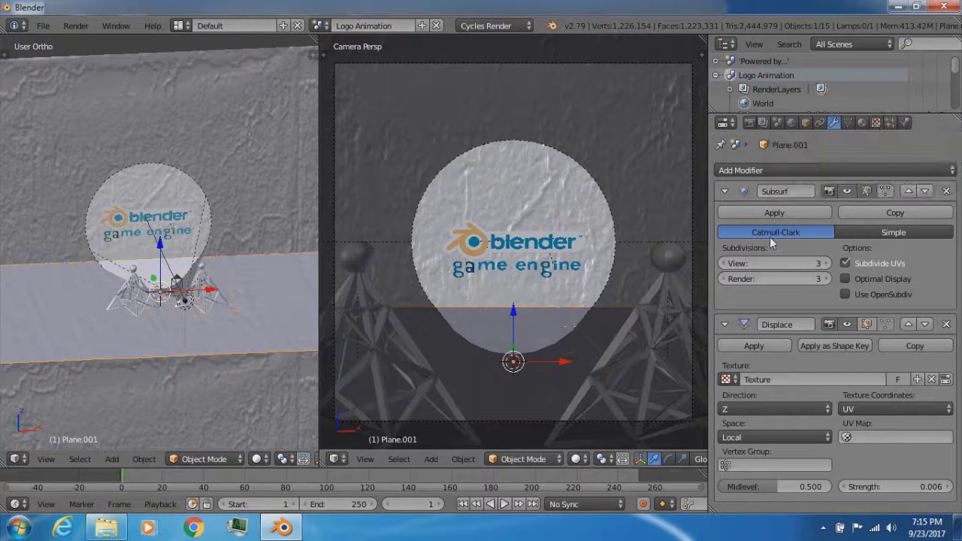
Step: Check the floor plane's image texture settings, return to its modifiers, and display the back wall plane's modifiers
{"action": "left_click", "coordinate": [875, 122]}
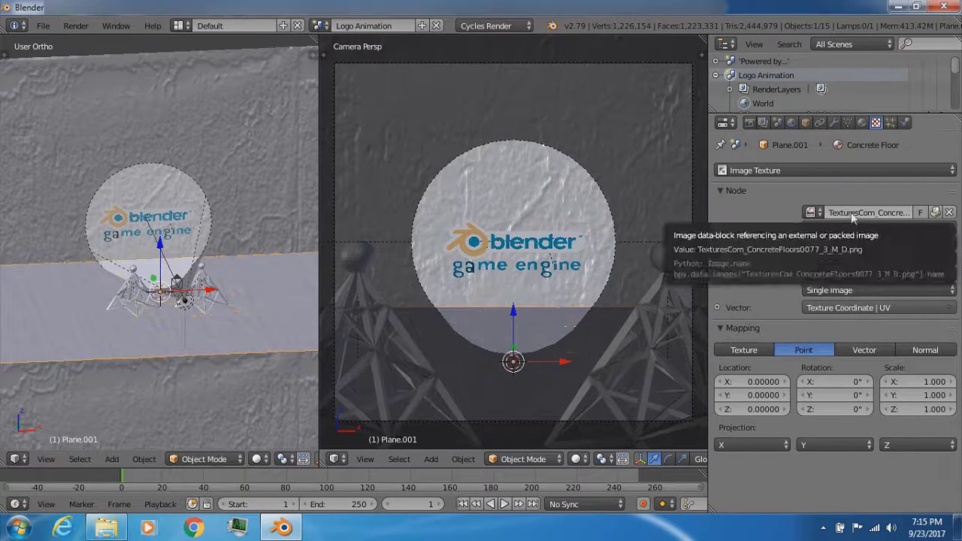
{"action": "left_click", "coordinate": [834, 123]}
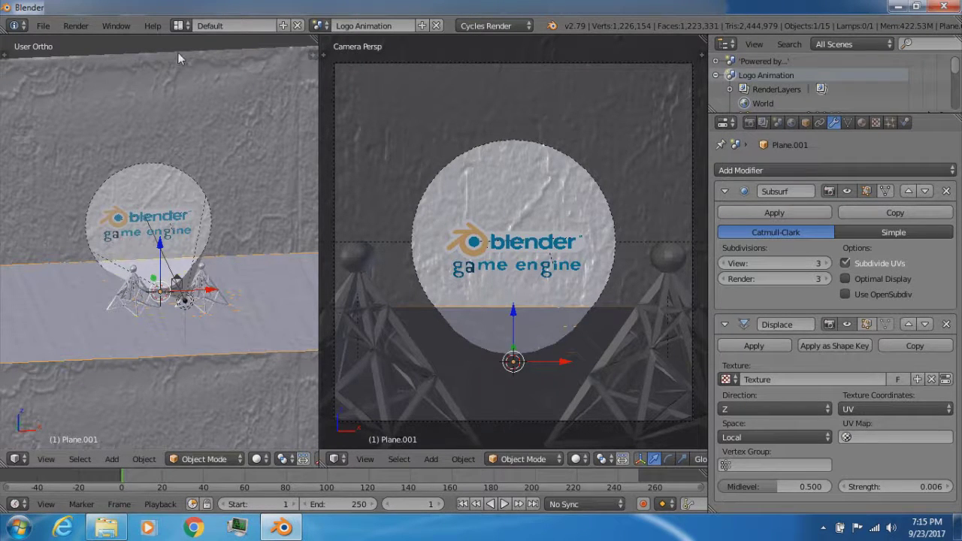
{"action": "key", "text": "shift+d"}
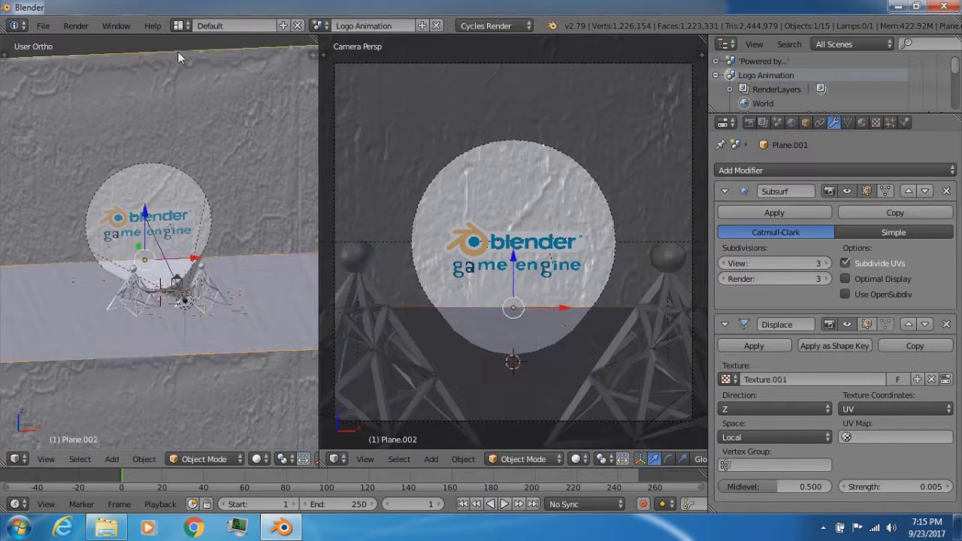
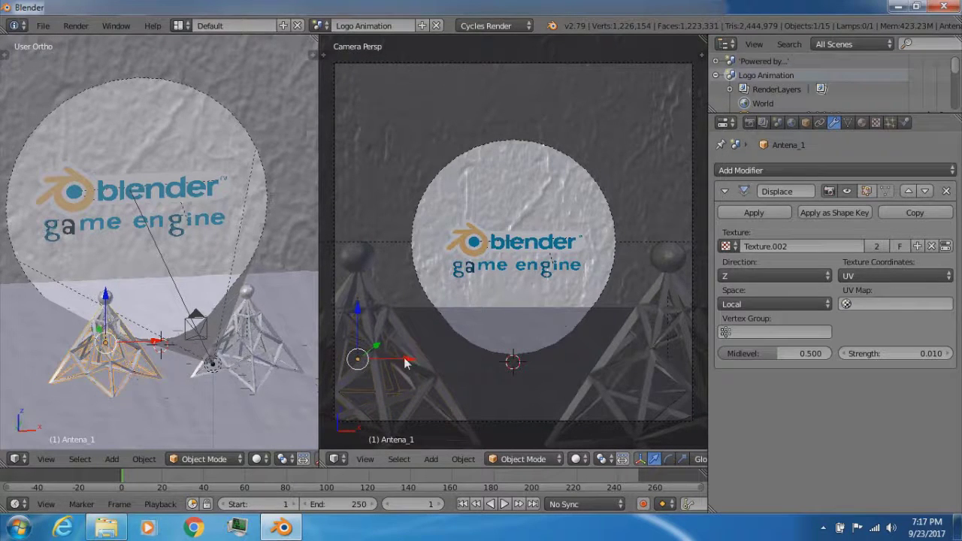
Step: Inspect the Antena_1 mesh in Edit Mode, and view the modifiers and image texture settings of its top sphere, Antena_Top_1
{"action": "key", "text": "Tab"}
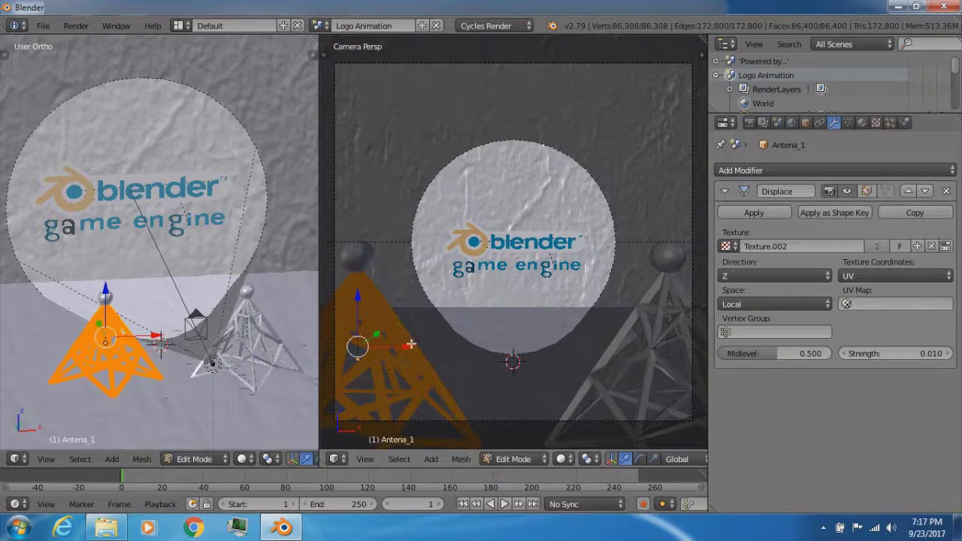
{"action": "key", "text": "Tab"}
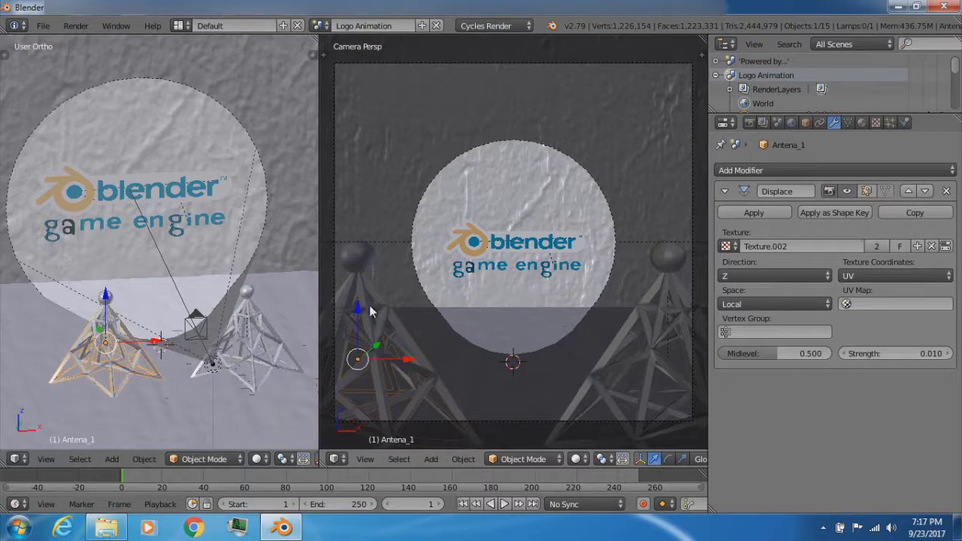
{"action": "right_click", "coordinate": [362, 256]}
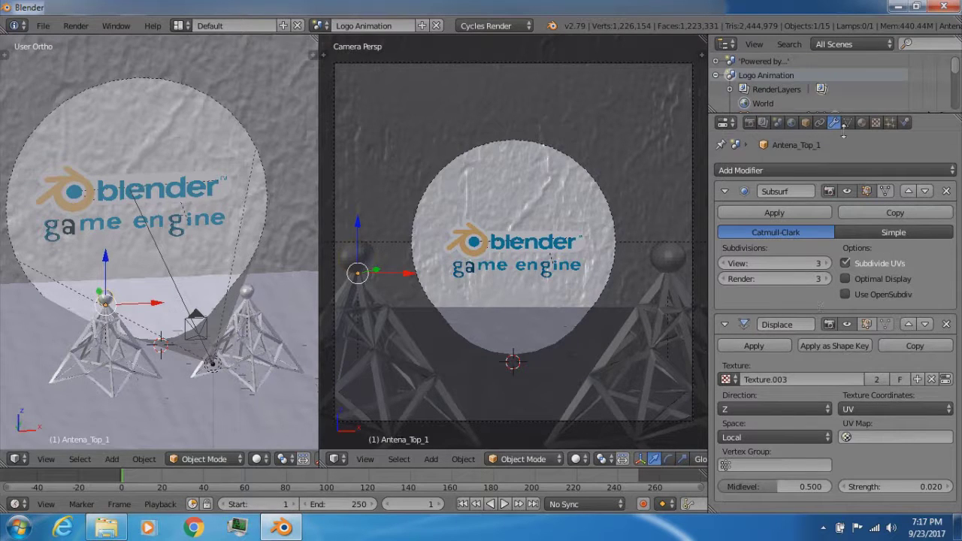
{"action": "left_click", "coordinate": [876, 123]}
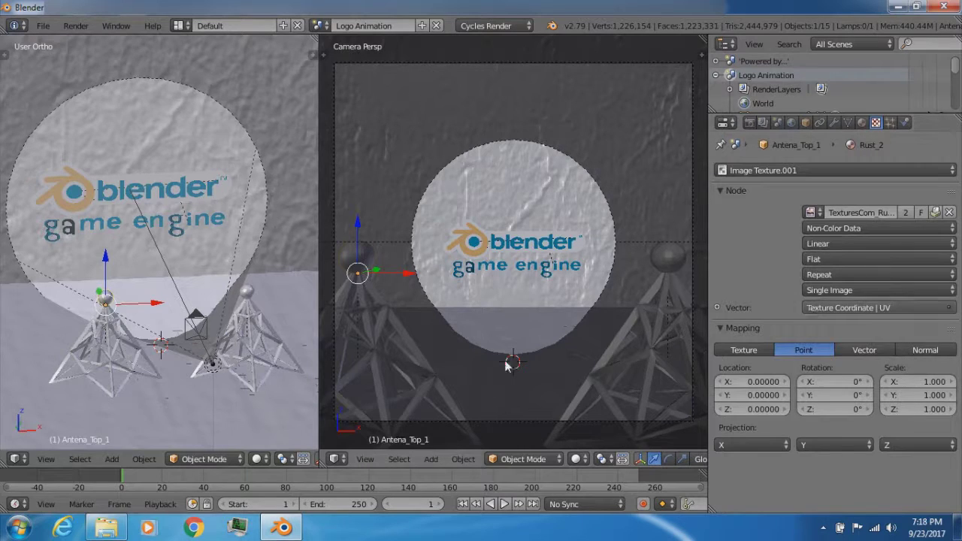
{"action": "right_click", "coordinate": [365, 352]}
{"action": "key", "text": "g"}
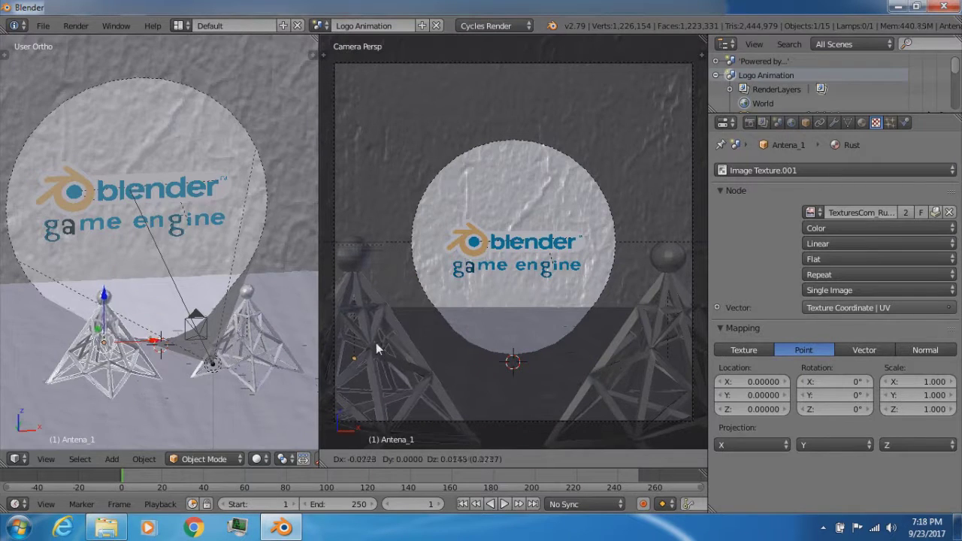
{"action": "left_click", "coordinate": [378, 349]}
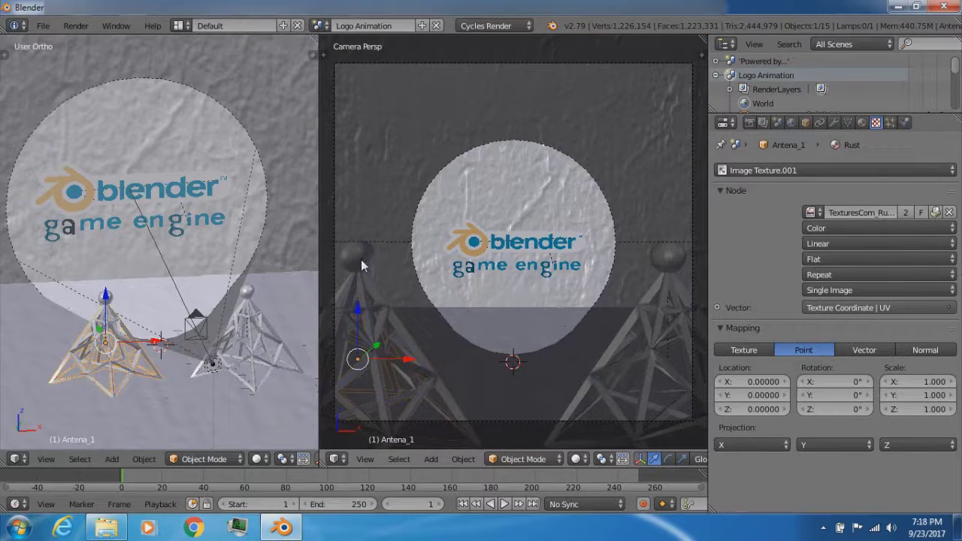
Step: View the scene's render settings, and display the floor plane's Concrete Floor material with its surface settings
{"action": "left_click", "coordinate": [752, 123]}
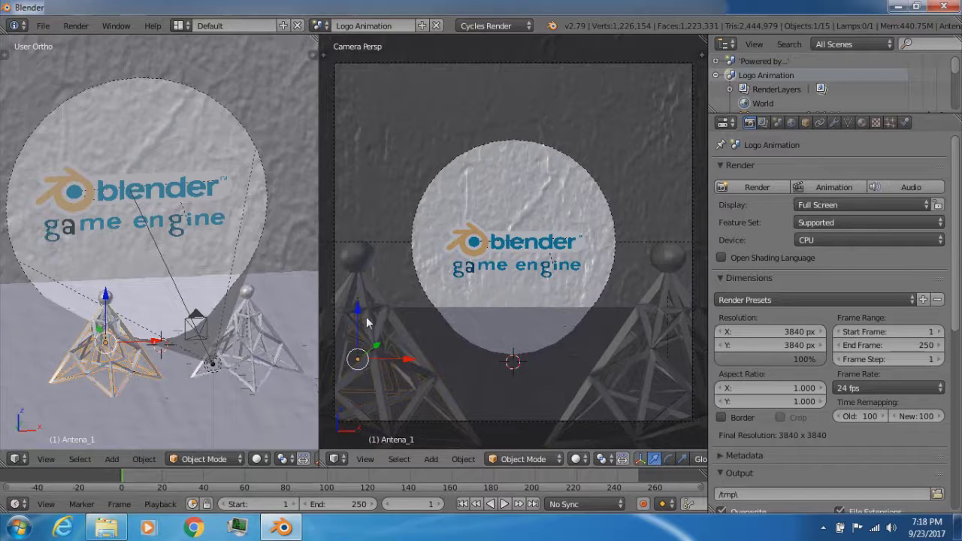
{"action": "right_click", "coordinate": [477, 359]}
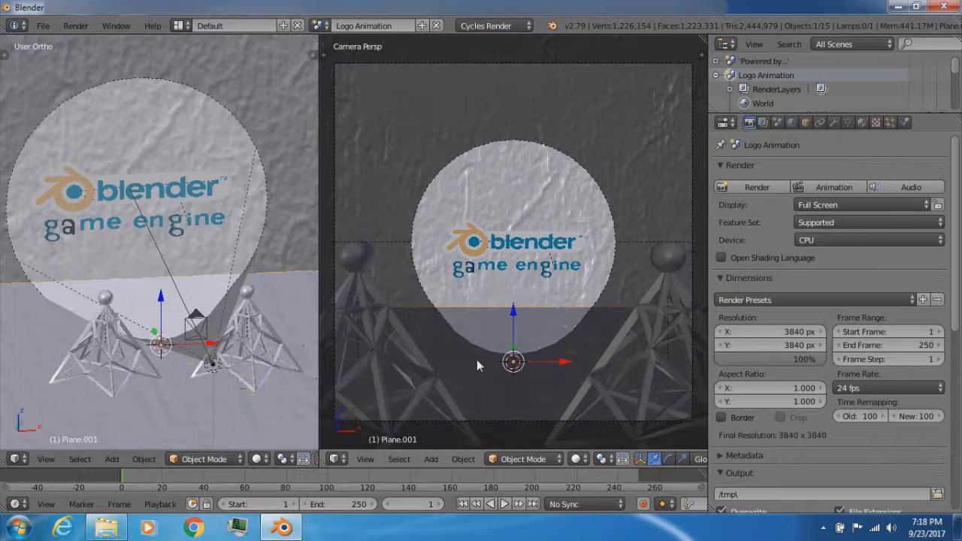
{"action": "left_click", "coordinate": [862, 123]}
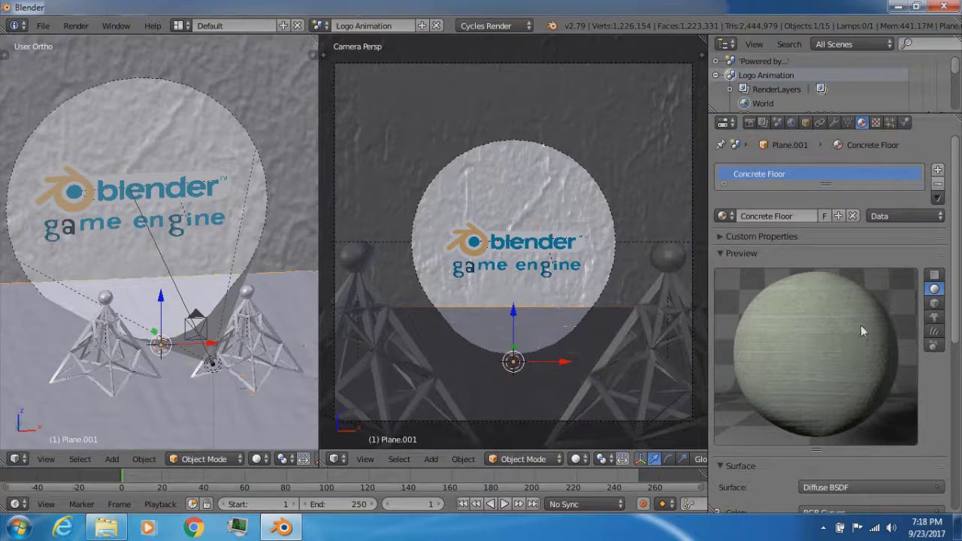
{"action": "scroll", "coordinate": [861, 326], "scroll_direction": "down", "scroll_amount": 2}
{"action": "scroll", "coordinate": [861, 328], "scroll_direction": "down", "scroll_amount": 1}
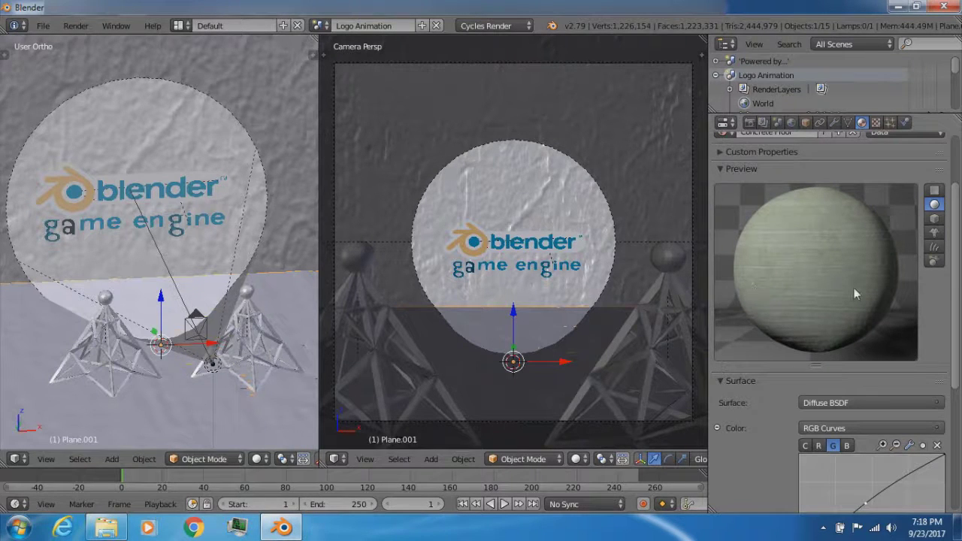
Step: Split the User Ortho 3D view horizontally and switch the upper area to a Node Editor
{"action": "left_click_drag", "start_coordinate": [314, 39], "coordinate": [279, 178]}
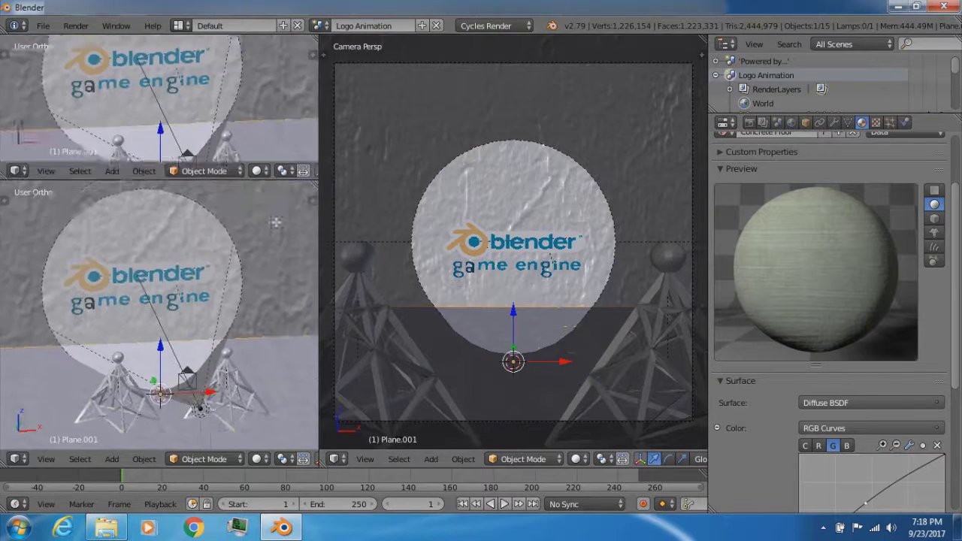
{"action": "left_click_drag", "start_coordinate": [276, 222], "coordinate": [276, 235]}
{"action": "left_click", "coordinate": [18, 227]}
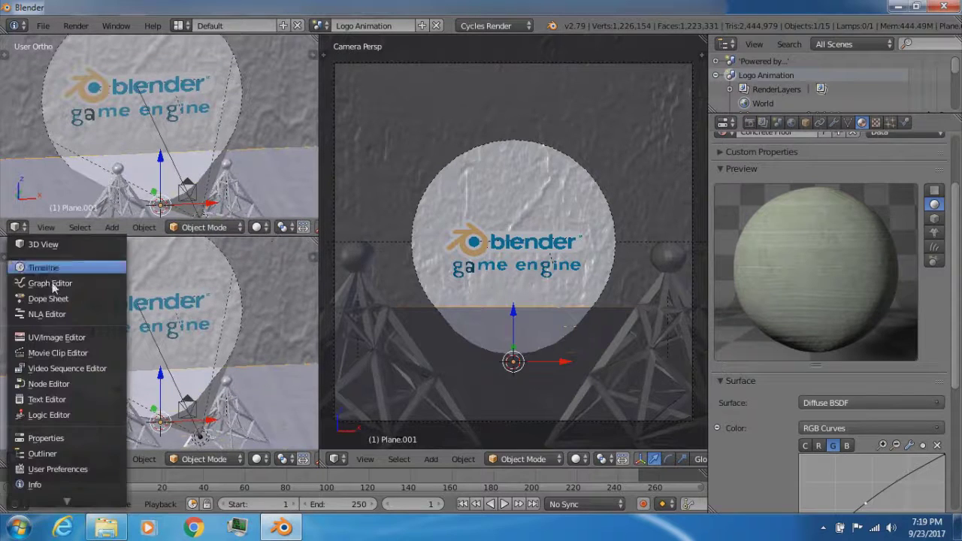
{"action": "left_click", "coordinate": [49, 384]}
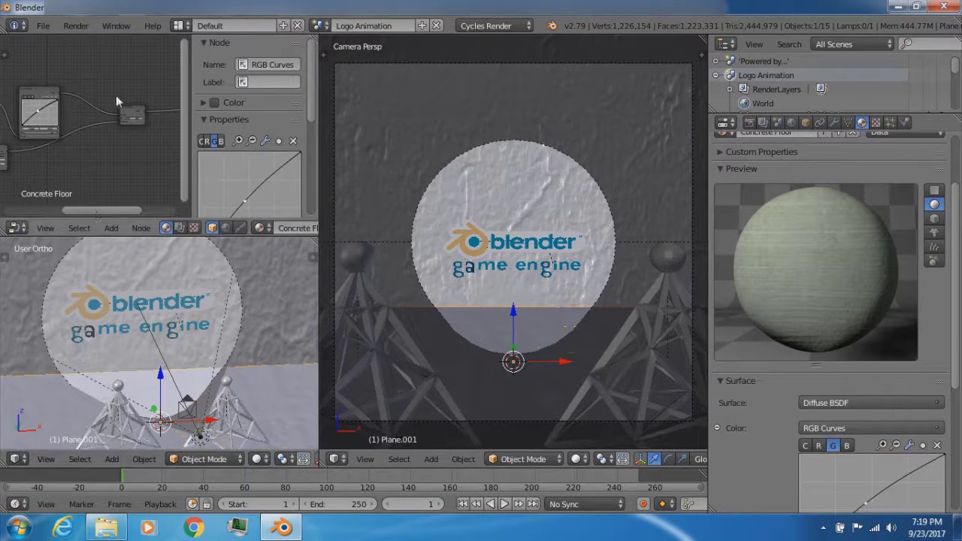
Step: Examine the Concrete Floor node tree in a maximized Node Editor, especially the RGB Curves node, and restore the previous layout
{"action": "key", "text": "ctrl+Up"}
{"action": "scroll", "coordinate": [549, 160], "scroll_direction": "down", "scroll_amount": 2}
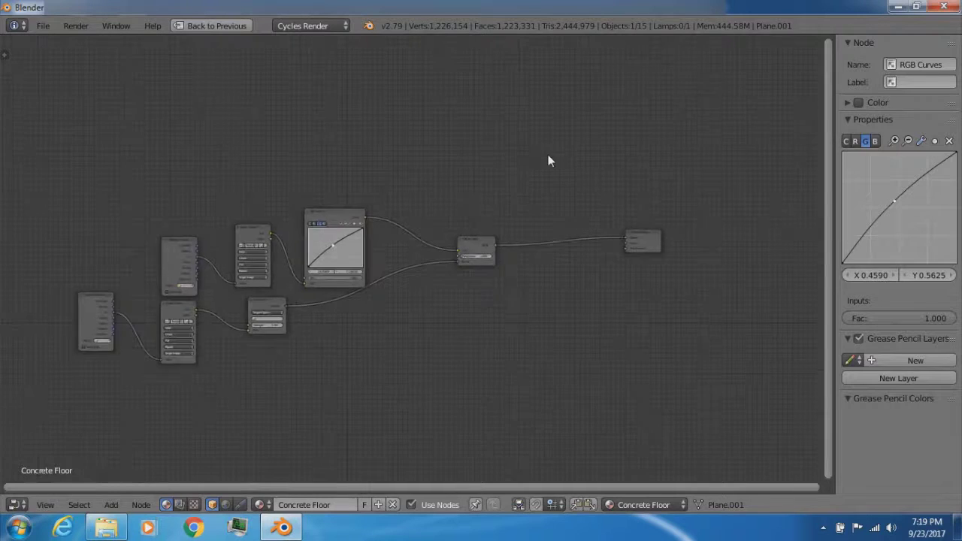
{"action": "scroll", "coordinate": [479, 183], "scroll_direction": "up", "scroll_amount": 3}
{"action": "middle_click_drag", "start_coordinate": [506, 152], "coordinate": [458, 206]}
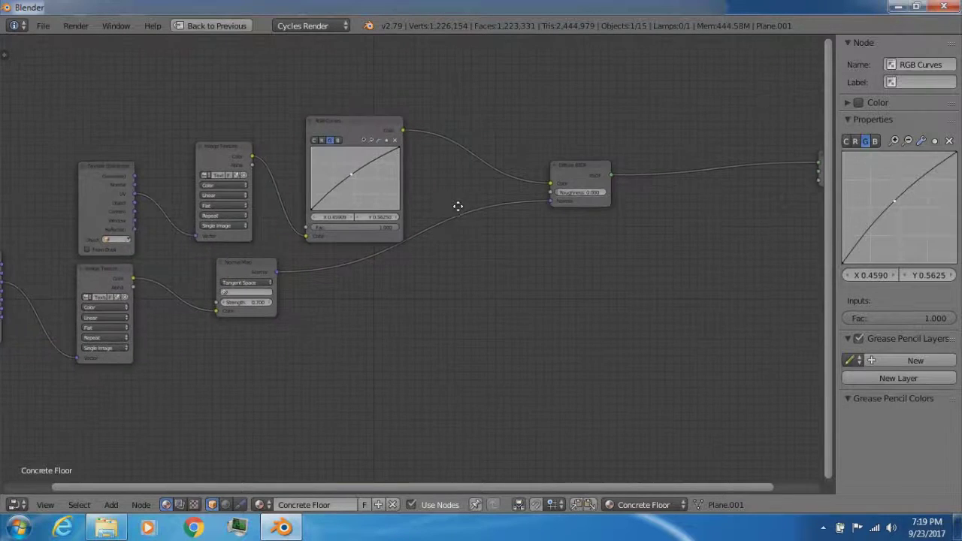
{"action": "scroll", "coordinate": [548, 202], "scroll_direction": "down", "scroll_amount": 1}
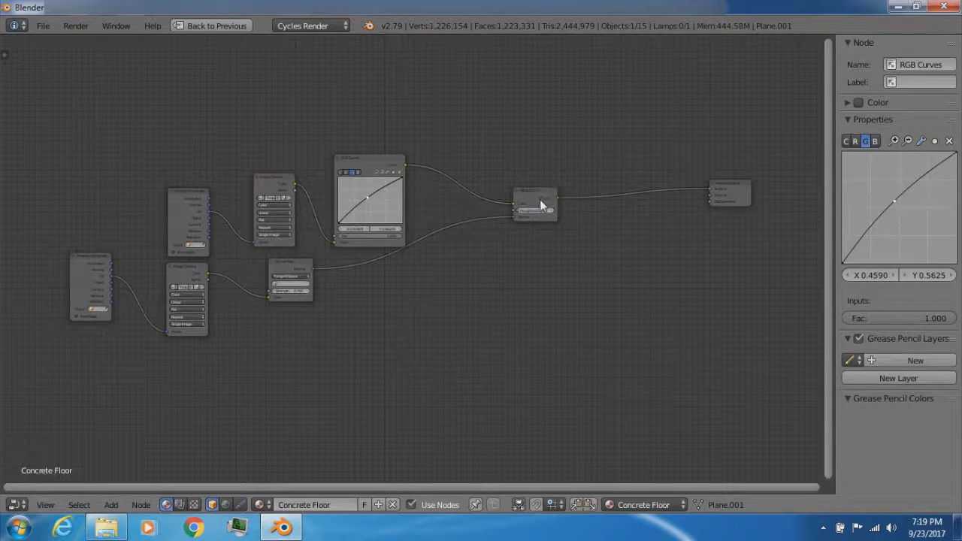
{"action": "scroll", "coordinate": [528, 203], "scroll_direction": "up", "scroll_amount": 1}
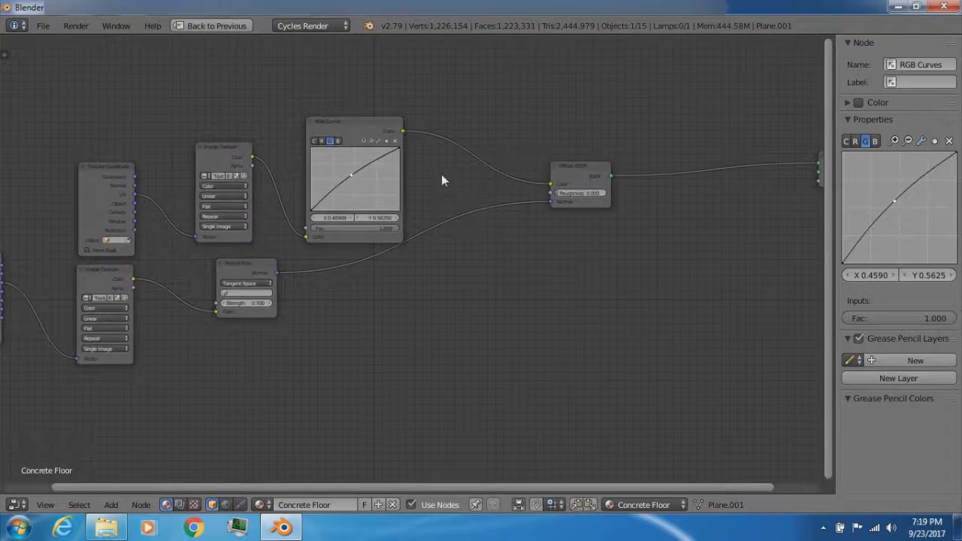
{"action": "scroll", "coordinate": [443, 176], "scroll_direction": "up", "scroll_amount": 2}
{"action": "middle_click_drag", "start_coordinate": [445, 179], "coordinate": [490, 253]}
{"action": "scroll", "coordinate": [491, 188], "scroll_direction": "up", "scroll_amount": 1}
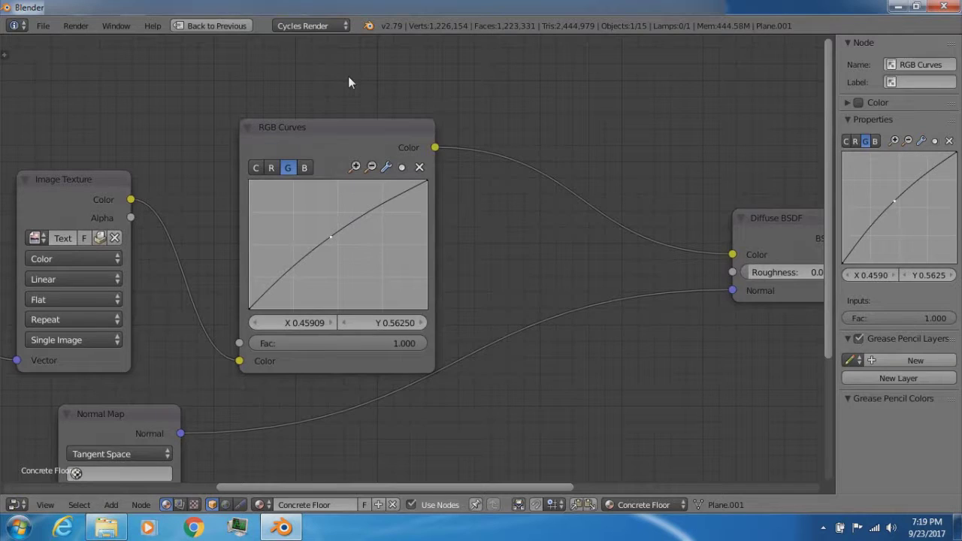
{"action": "key", "text": "ctrl+Up"}
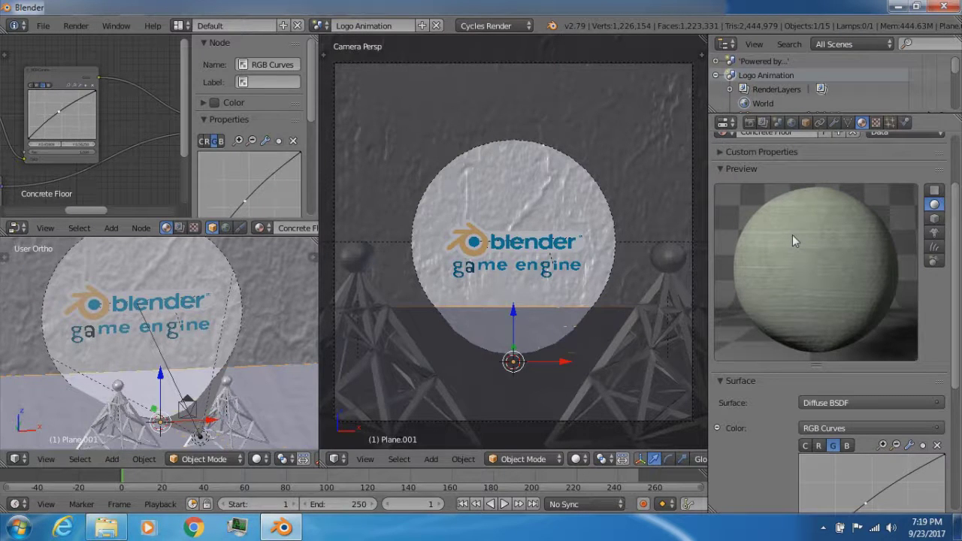
Step: Link the floor Image Texture's Color output directly to the Diffuse BSDF Color input, bypassing the RGB Curves node
{"action": "scroll", "coordinate": [126, 92], "scroll_direction": "down", "scroll_amount": 4}
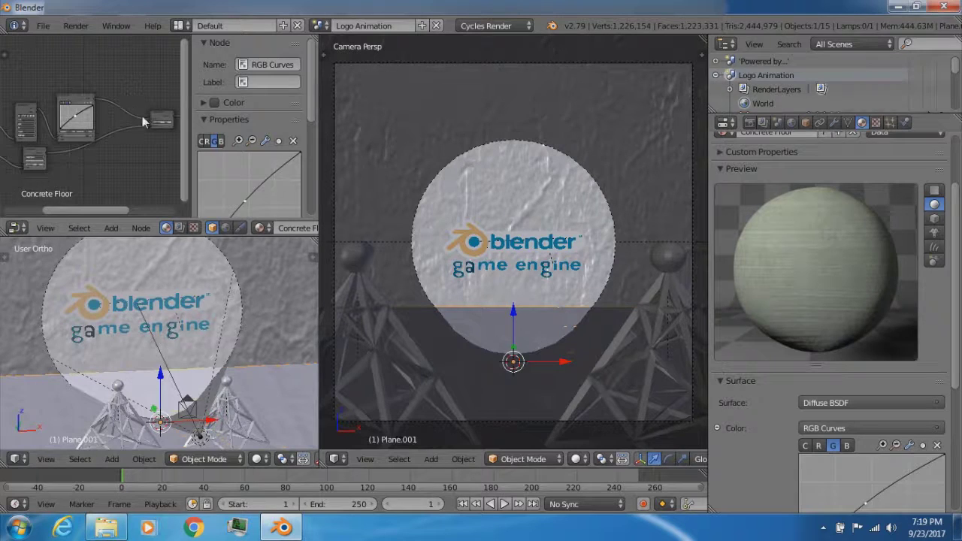
{"action": "scroll", "coordinate": [107, 123], "scroll_direction": "up", "scroll_amount": 4}
{"action": "scroll", "coordinate": [106, 128], "scroll_direction": "down", "scroll_amount": 3}
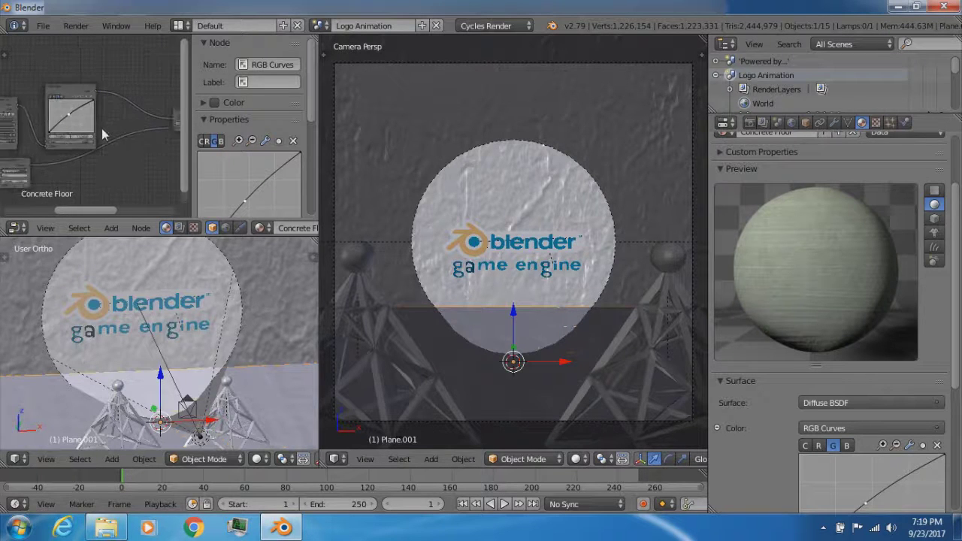
{"action": "left_click_drag", "start_coordinate": [33, 107], "coordinate": [155, 121]}
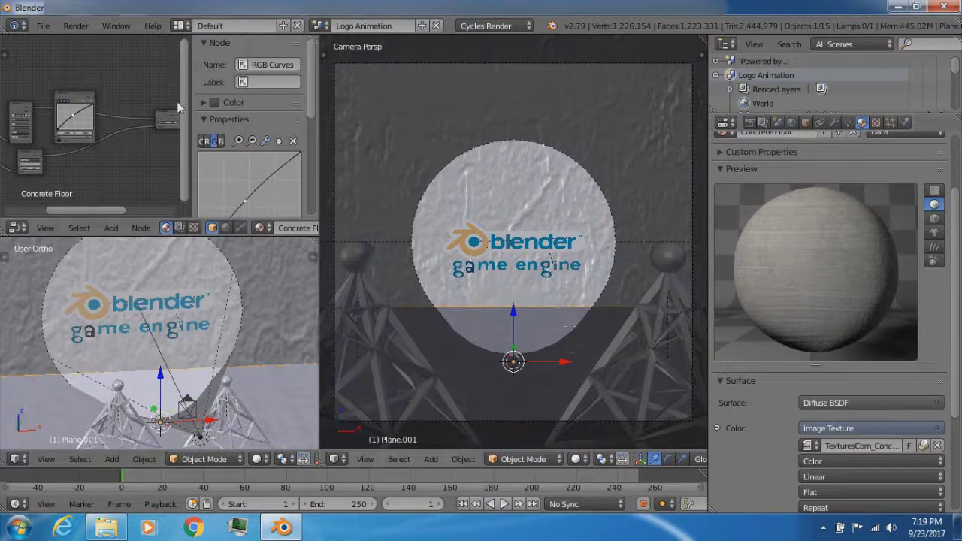
Step: Remove the direct image texture link, reconnect RGB Curves to the Diffuse BSDF Color input, and collapse the material's Color settings
{"action": "scroll", "coordinate": [162, 127], "scroll_direction": "up", "scroll_amount": 1}
{"action": "left_click_drag", "start_coordinate": [160, 119], "coordinate": [54, 146]}
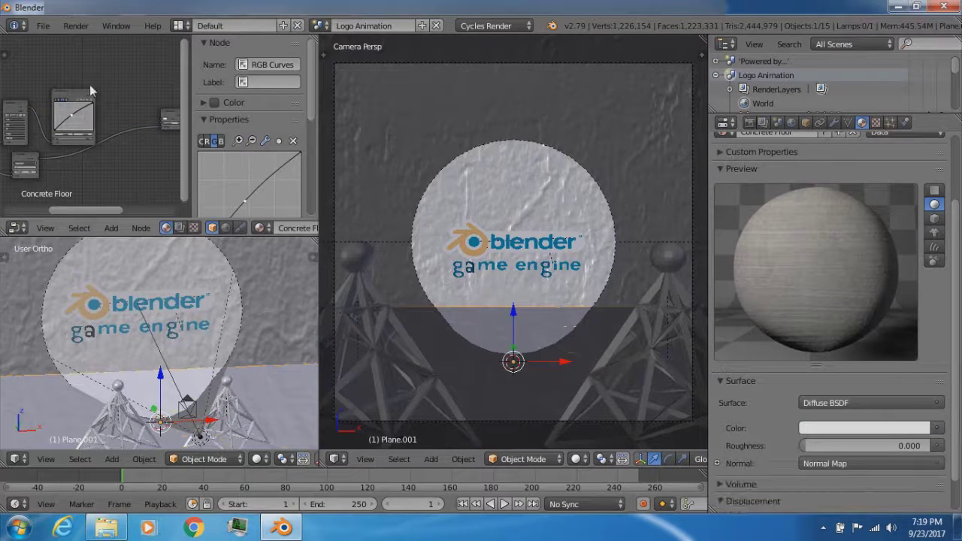
{"action": "left_click_drag", "start_coordinate": [94, 94], "coordinate": [162, 121]}
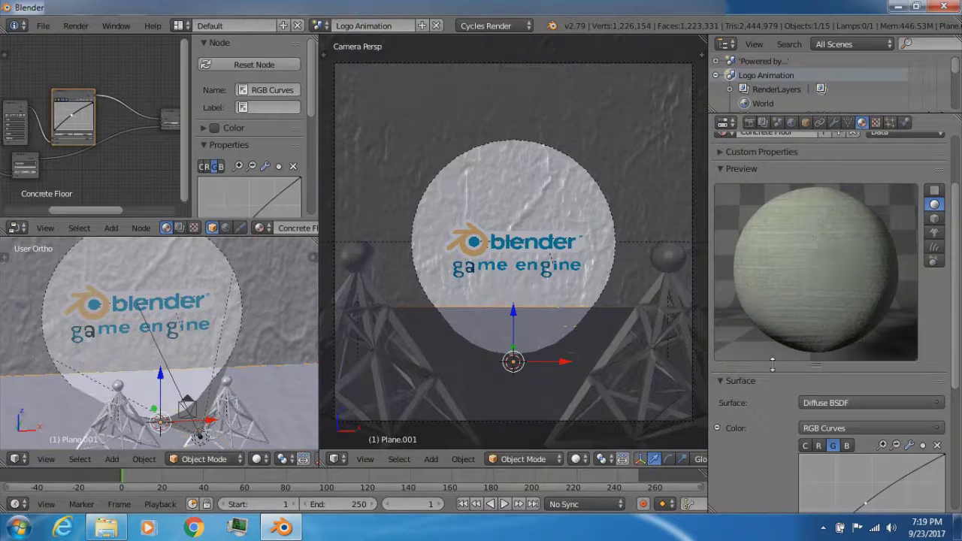
{"action": "left_click", "coordinate": [718, 428]}
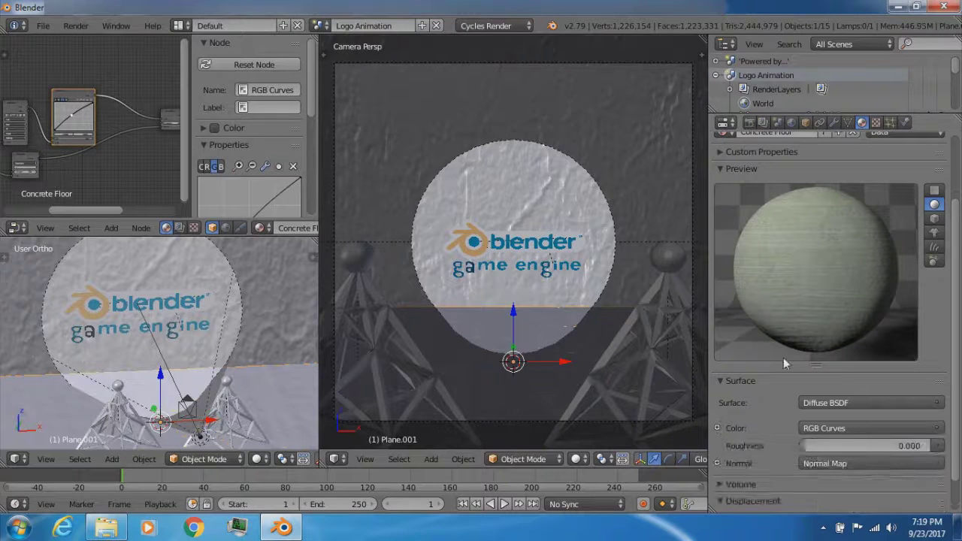
{"action": "scroll", "coordinate": [912, 197], "scroll_direction": "up", "scroll_amount": 3}
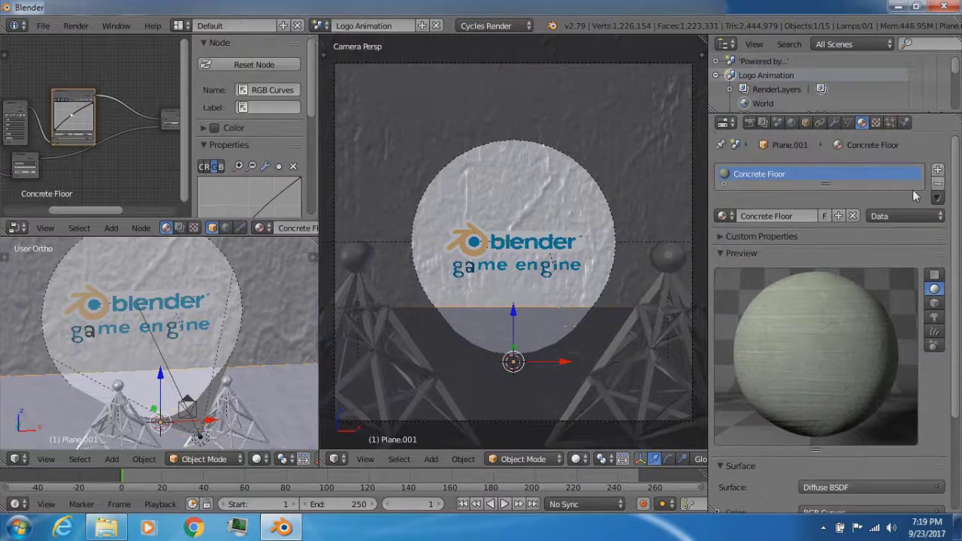
Step: Select the back wall plane and examine its Cracked Wall node tree in a maximized Node Editor, and restore the layout
{"action": "right_click", "coordinate": [420, 94]}
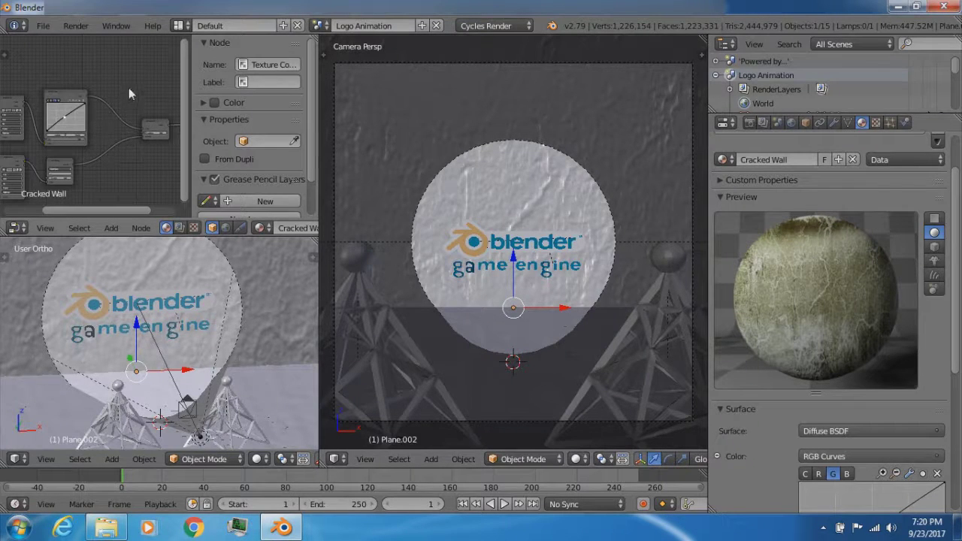
{"action": "key", "text": "ctrl+space"}
{"action": "middle_click_drag", "start_coordinate": [508, 491], "coordinate": [560, 423]}
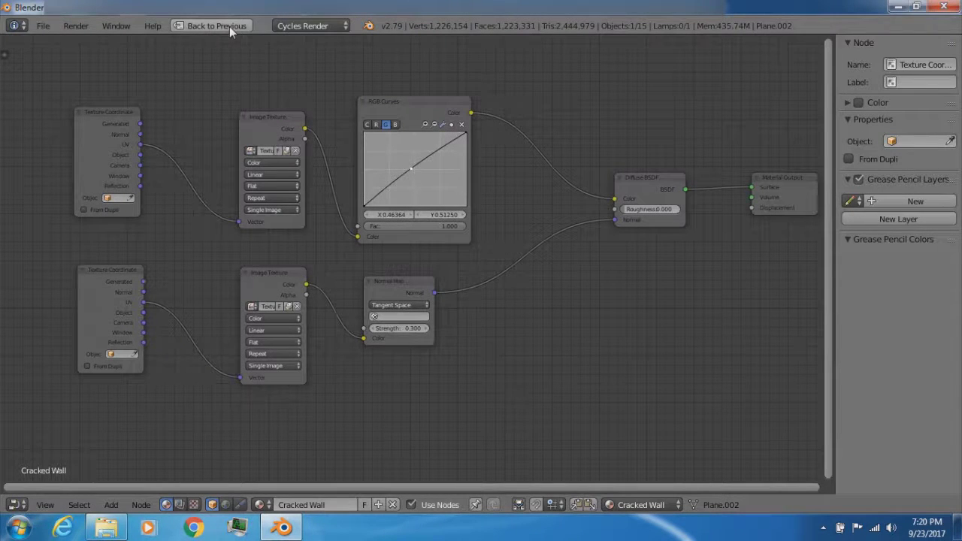
{"action": "key", "text": "ctrl+space"}
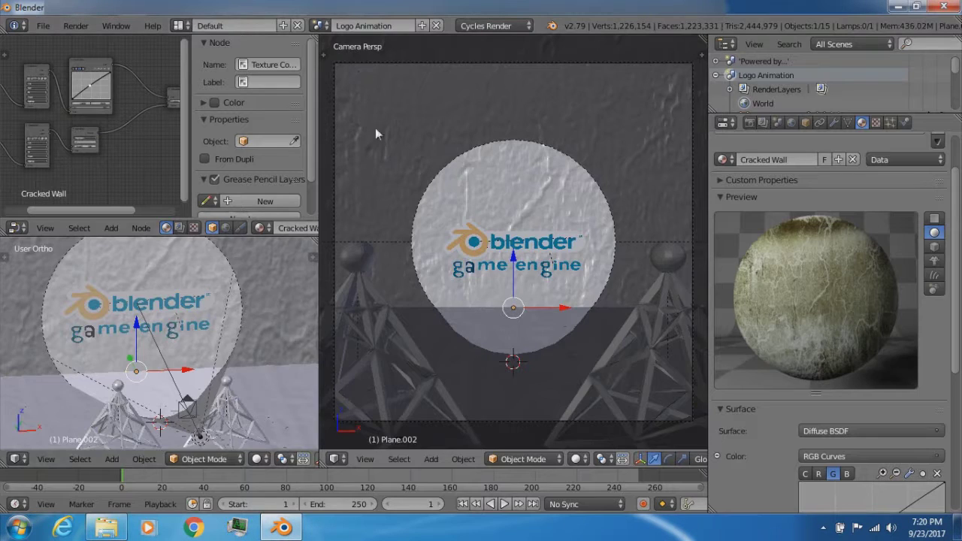
Step: Select Antena_1 and display its Rust material node tree in a maximized Node Editor
{"action": "right_click", "coordinate": [371, 327]}
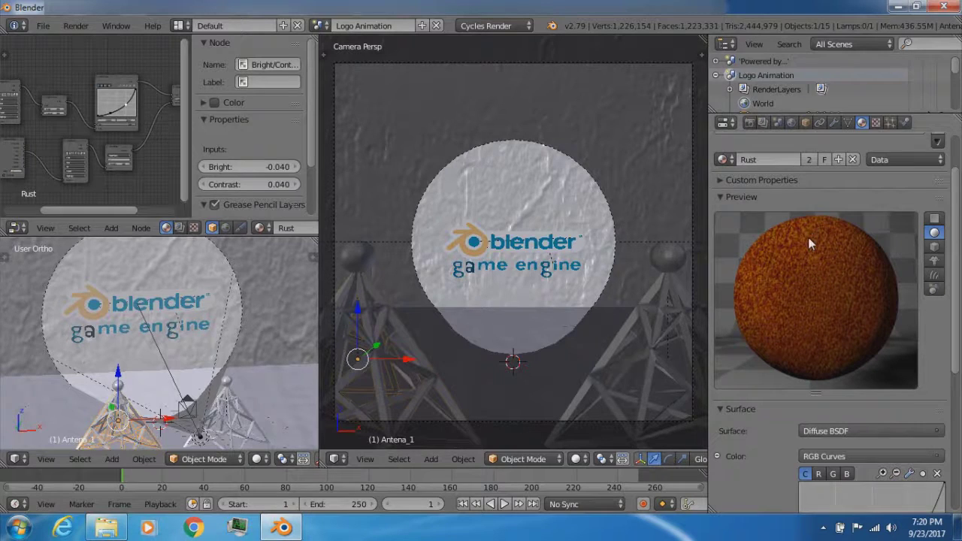
{"action": "key", "text": "ctrl+Up"}
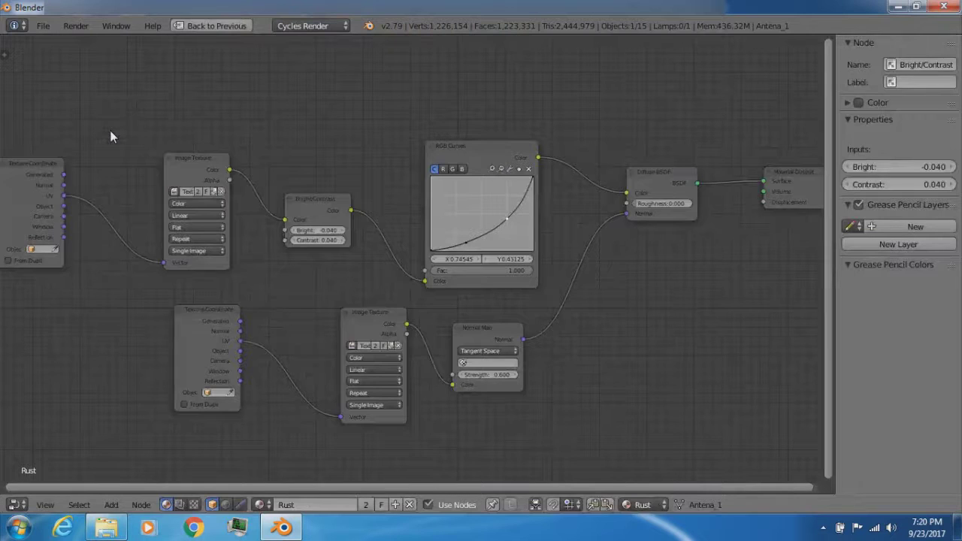
Step: Examine the full Rust node tree of the antenna material, and restore the multi-editor layout
{"action": "scroll", "coordinate": [554, 155], "scroll_direction": "down", "scroll_amount": 2}
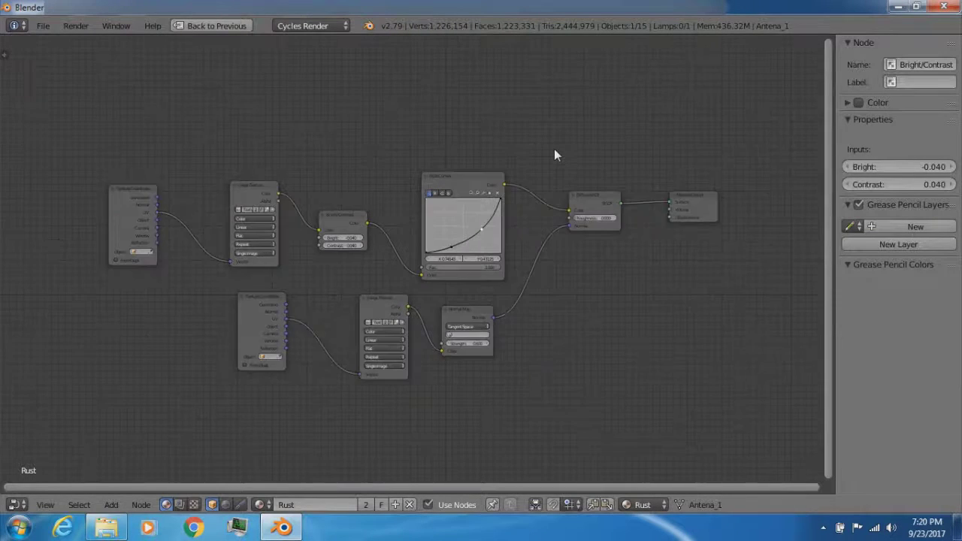
{"action": "scroll", "coordinate": [558, 217], "scroll_direction": "up", "scroll_amount": 2}
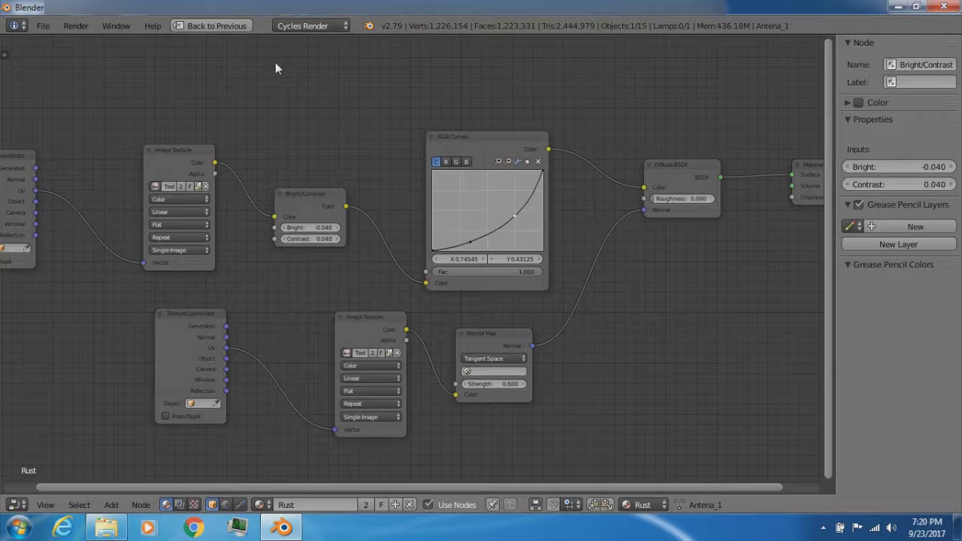
{"action": "key", "text": "ctrl+Up"}
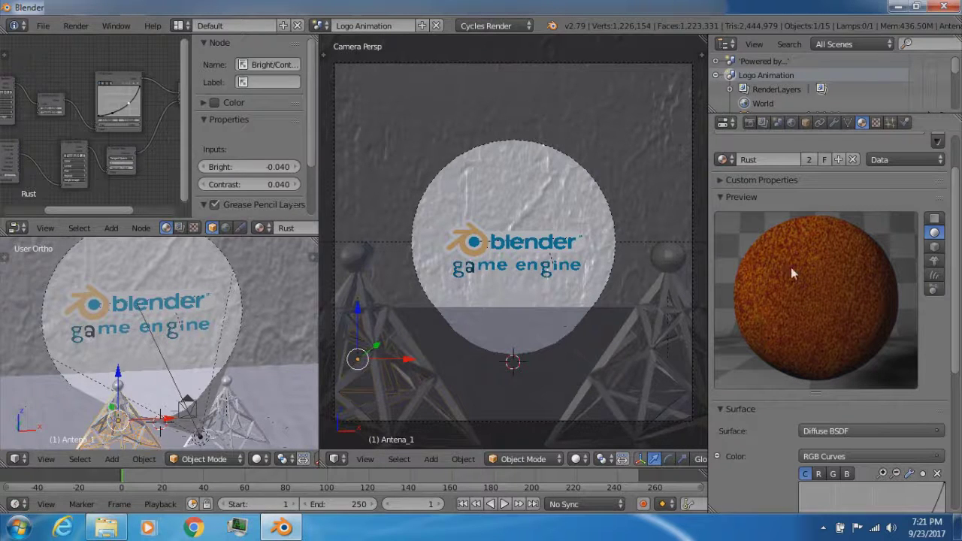
Step: Select Antena_Top_1 and display its Rust_2 material node tree in a maximized Node Editor
{"action": "right_click", "coordinate": [360, 260]}
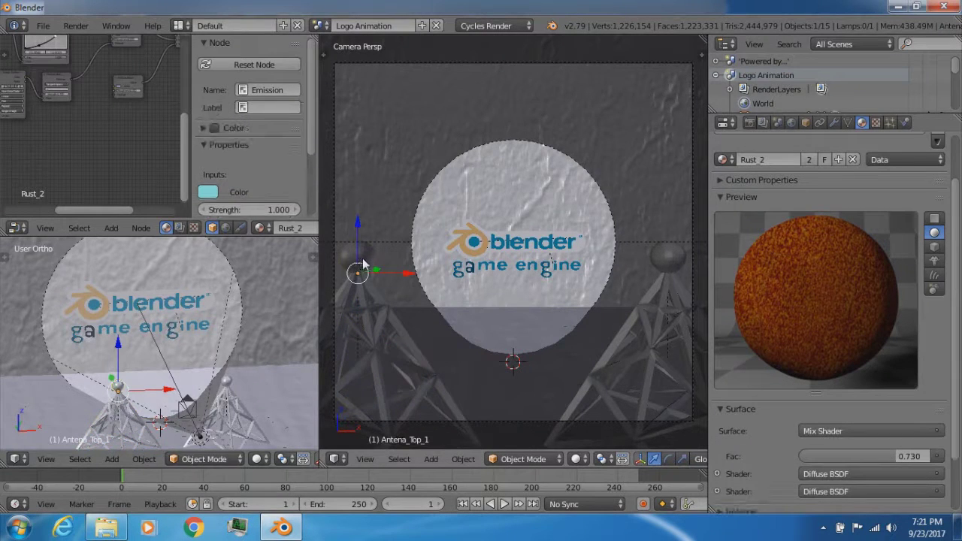
{"action": "middle_click_drag", "start_coordinate": [118, 60], "coordinate": [89, 114]}
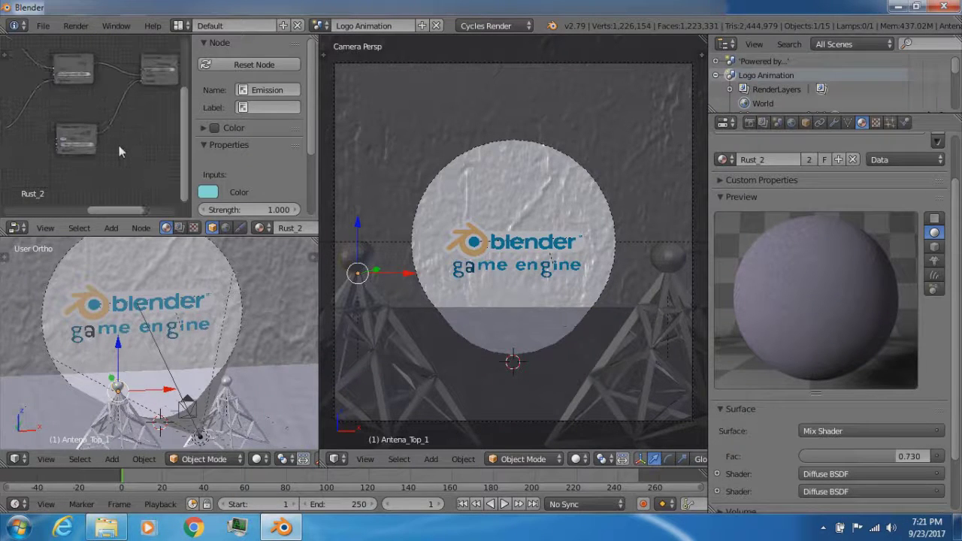
{"action": "key", "text": "shift+space"}
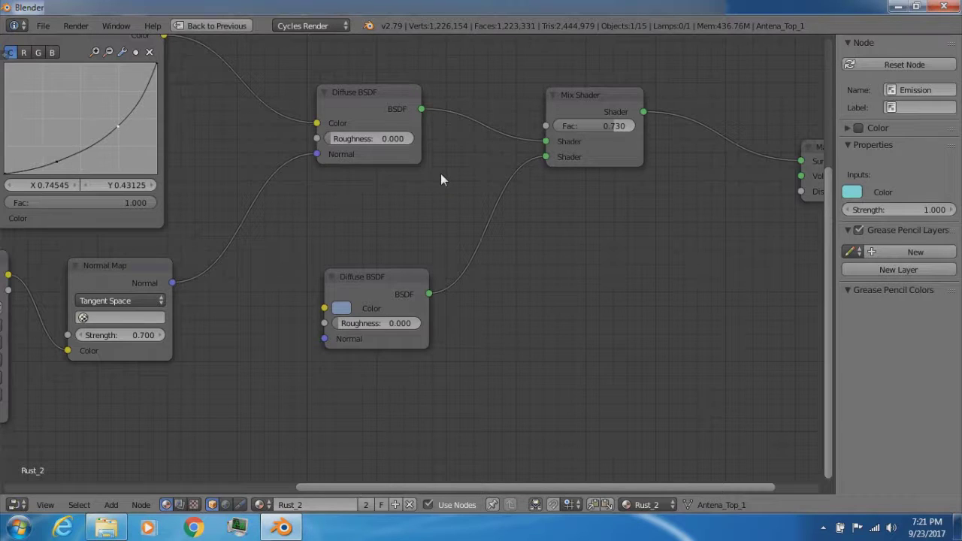
{"action": "scroll", "coordinate": [445, 167], "scroll_direction": "down", "scroll_amount": 4}
{"action": "scroll", "coordinate": [458, 135], "scroll_direction": "up", "scroll_amount": 2}
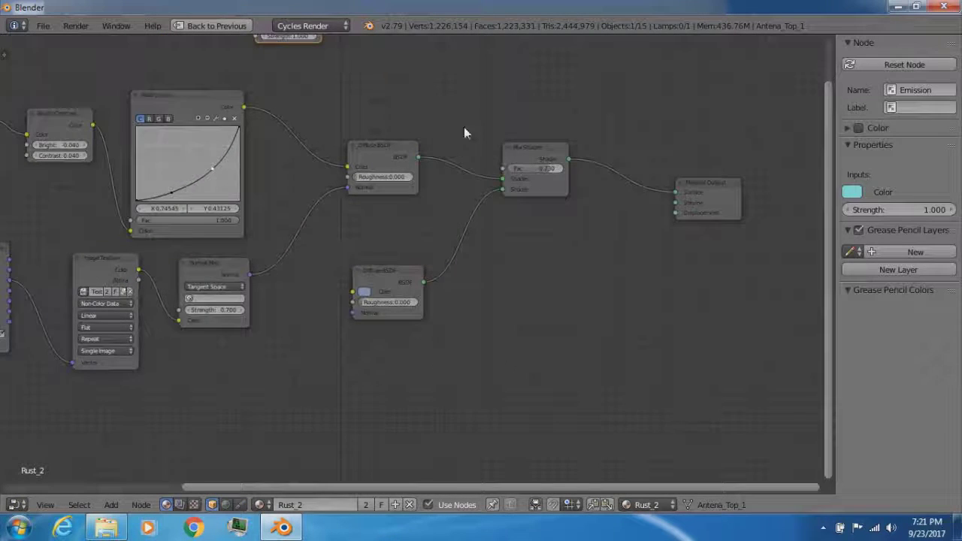
{"action": "middle_click_drag", "start_coordinate": [464, 133], "coordinate": [452, 146]}
{"action": "scroll", "coordinate": [397, 303], "scroll_direction": "up", "scroll_amount": 2}
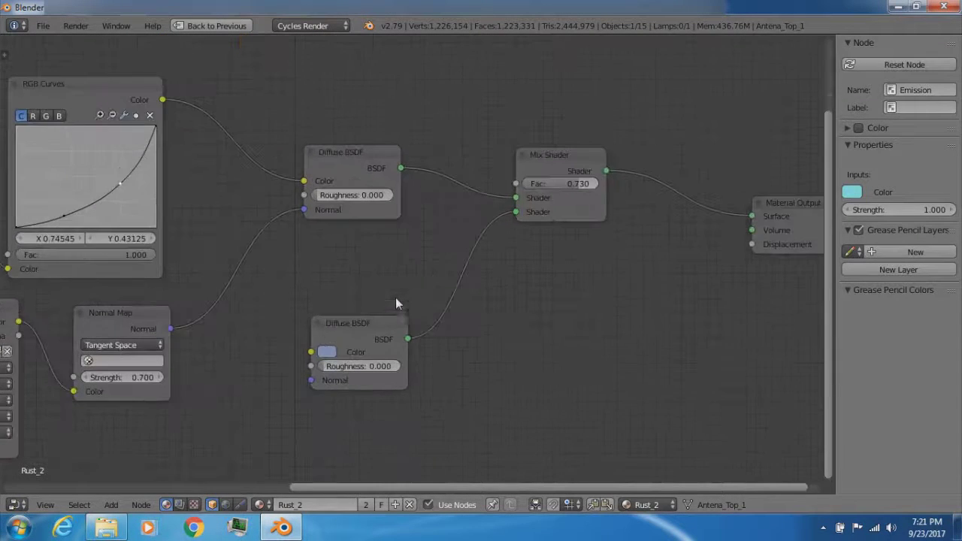
{"action": "middle_click_drag", "start_coordinate": [404, 282], "coordinate": [373, 236]}
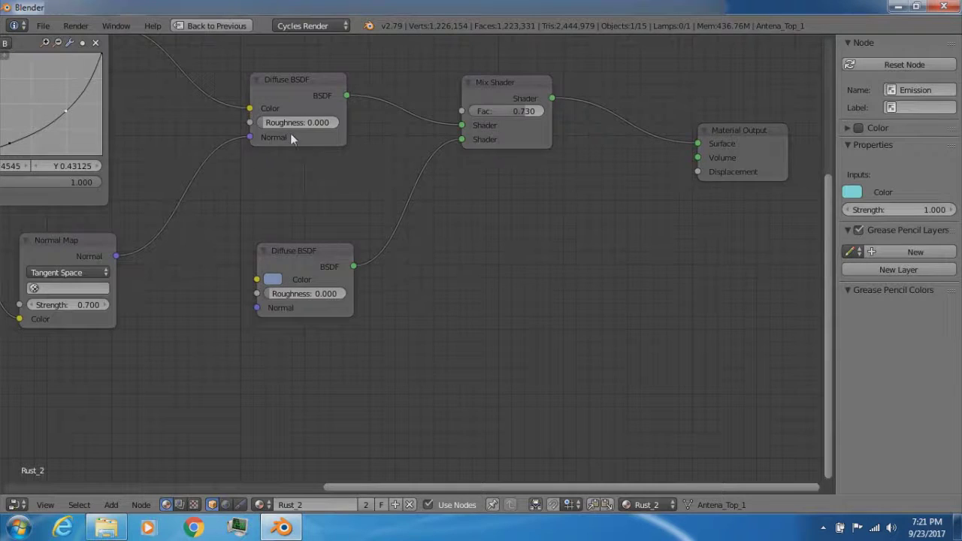
Step: Examine the two Diffuse BSDF nodes feeding the Mix Shader, and check the color of the one without texture inputs
{"action": "scroll", "coordinate": [271, 93], "scroll_direction": "left", "scroll_amount": 5, "text": "ctrl"}
{"action": "scroll", "coordinate": [218, 155], "scroll_direction": "down", "scroll_amount": 2}
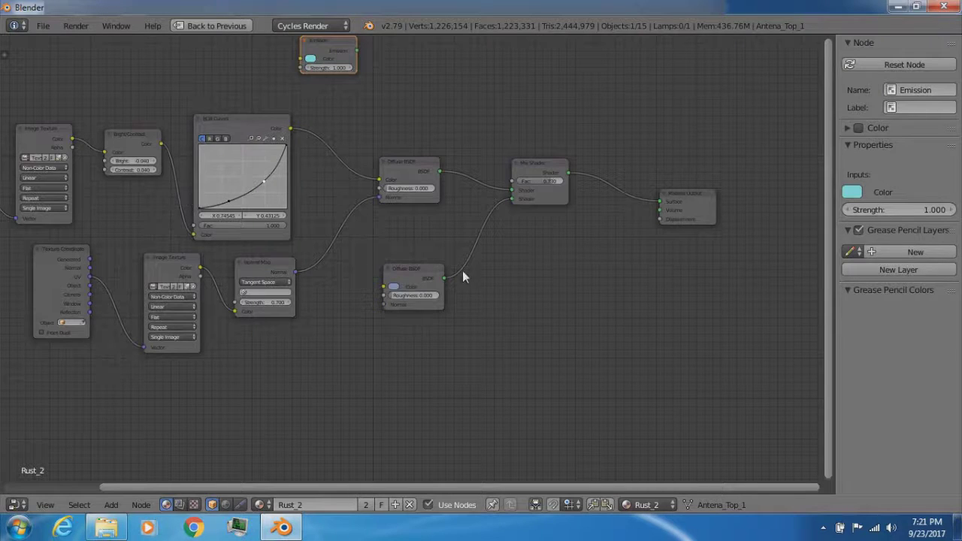
{"action": "scroll", "coordinate": [467, 275], "scroll_direction": "up", "scroll_amount": 4}
{"action": "middle_click_drag", "start_coordinate": [388, 200], "coordinate": [326, 176]}
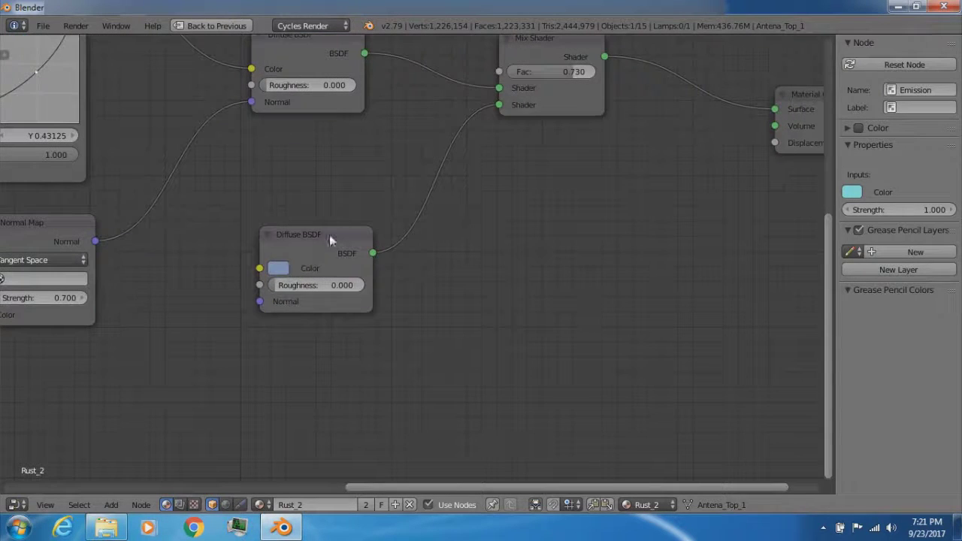
{"action": "left_click", "coordinate": [274, 269]}
{"action": "scroll", "coordinate": [394, 183], "scroll_direction": "down", "scroll_amount": 4}
{"action": "middle_click_drag", "start_coordinate": [327, 219], "coordinate": [407, 224]}
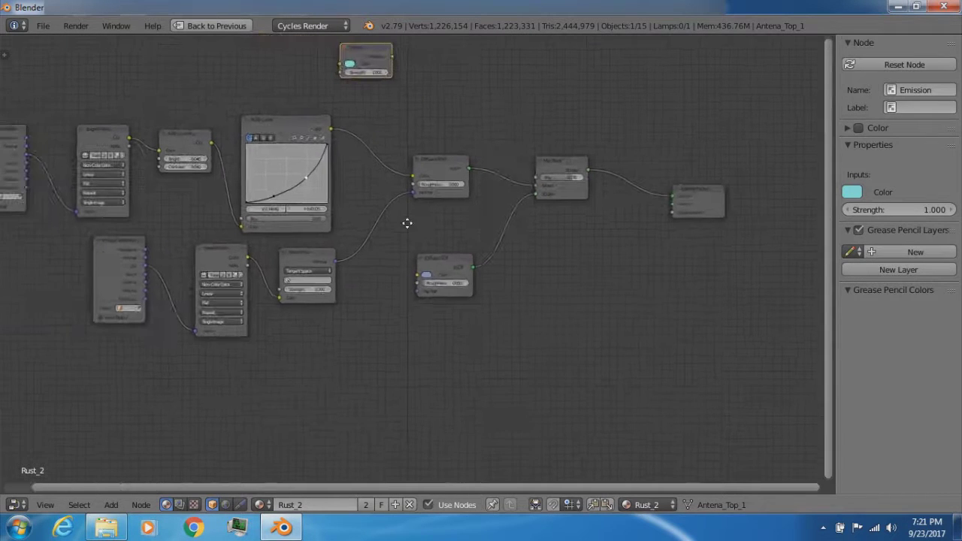
Step: Choose Non-Color Data as the color space of both Image Texture nodes in the Rust_2 material
{"action": "scroll", "coordinate": [190, 222], "scroll_direction": "up", "scroll_amount": 2}
{"action": "middle_click_drag", "start_coordinate": [172, 226], "coordinate": [429, 178]}
{"action": "left_click", "coordinate": [278, 91]}
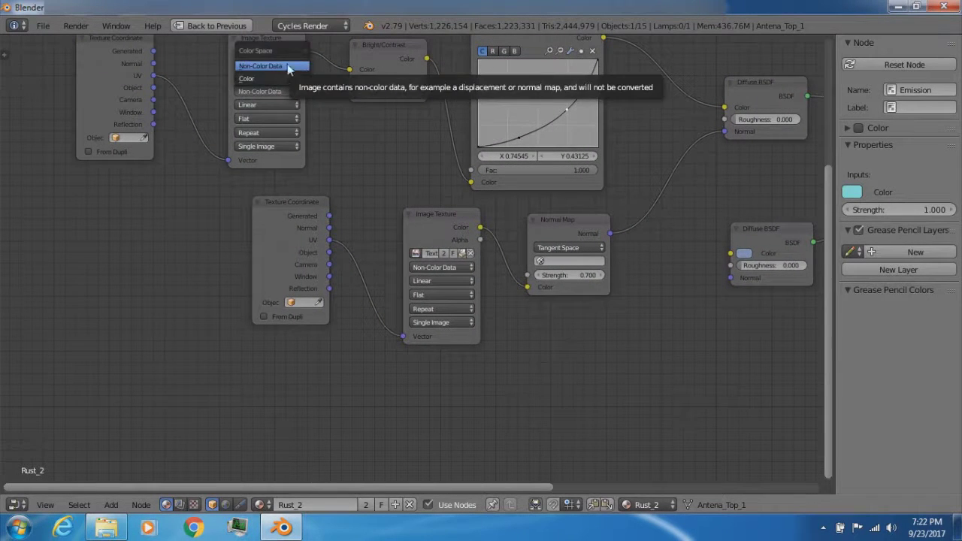
{"action": "left_click", "coordinate": [294, 66]}
{"action": "left_click", "coordinate": [460, 269]}
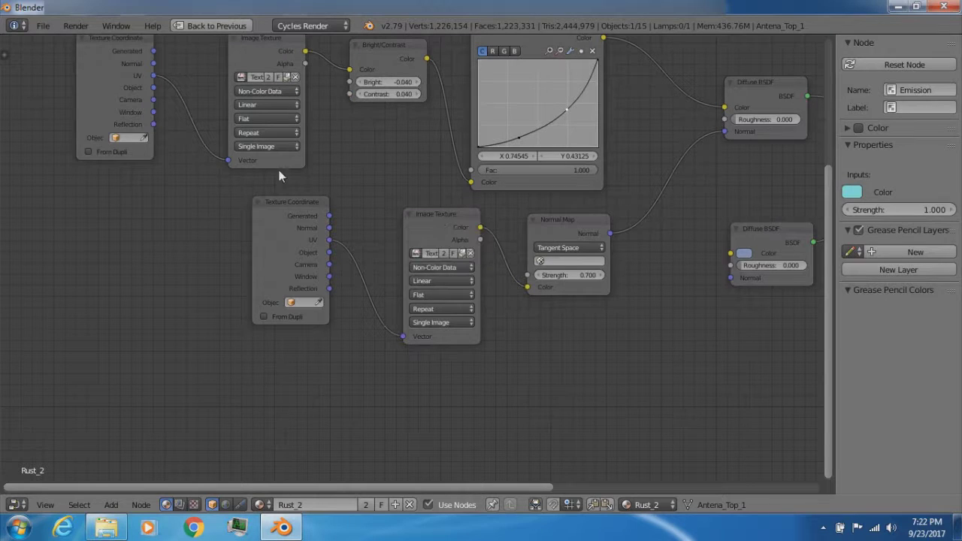
{"action": "left_click", "coordinate": [261, 91]}
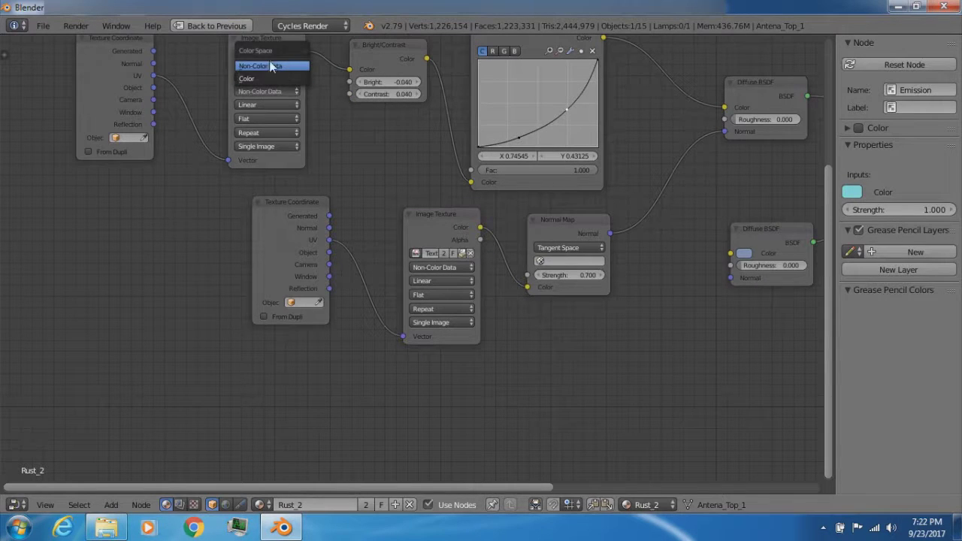
{"action": "left_click", "coordinate": [271, 66]}
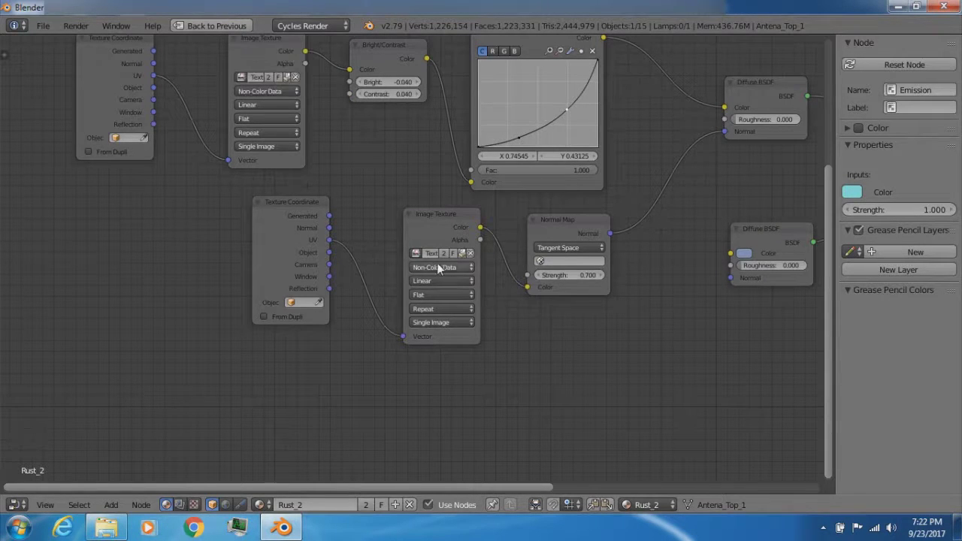
{"action": "left_click", "coordinate": [442, 268]}
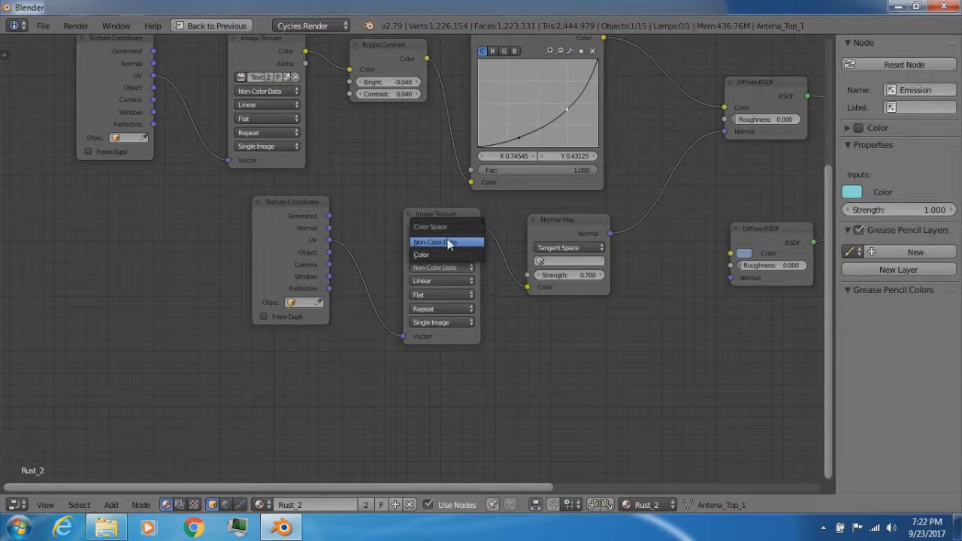
{"action": "left_click", "coordinate": [445, 242]}
Step: Examine the unconnected Emission node and the Mix Shader chain of Rust_2, and restore the multi-editor layout
{"action": "scroll", "coordinate": [412, 170], "scroll_direction": "down", "scroll_amount": 4}
{"action": "middle_click_drag", "start_coordinate": [642, 105], "coordinate": [466, 256]}
{"action": "scroll", "coordinate": [516, 166], "scroll_direction": "up", "scroll_amount": 4}
{"action": "scroll", "coordinate": [433, 223], "scroll_direction": "up", "scroll_amount": 1}
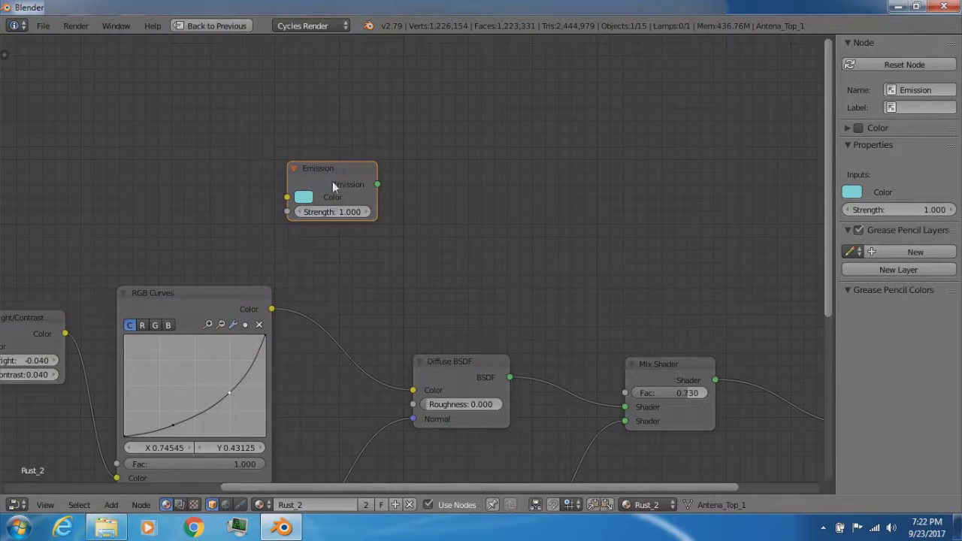
{"action": "scroll", "coordinate": [447, 209], "scroll_direction": "down", "scroll_amount": 5}
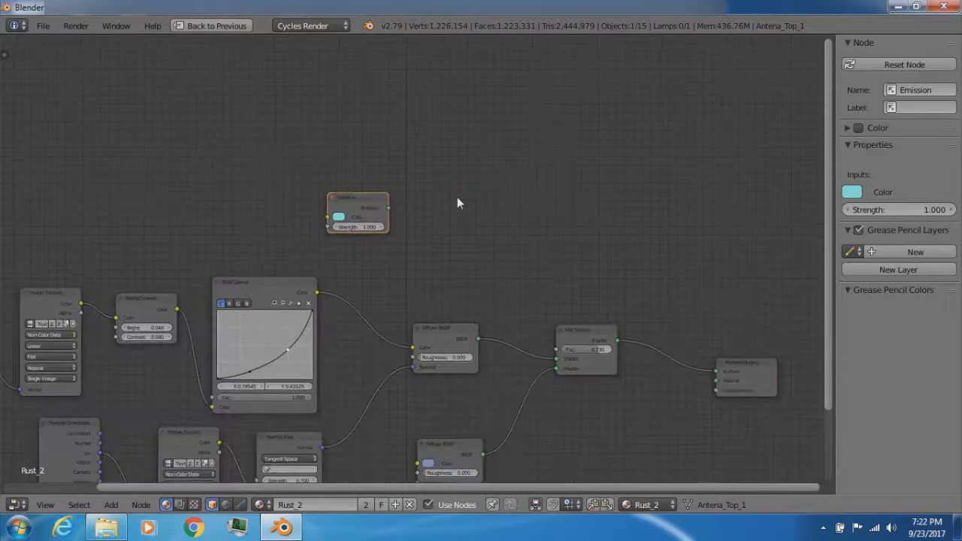
{"action": "middle_click_drag", "start_coordinate": [545, 198], "coordinate": [451, 140]}
{"action": "scroll", "coordinate": [338, 188], "scroll_direction": "up", "scroll_amount": 4}
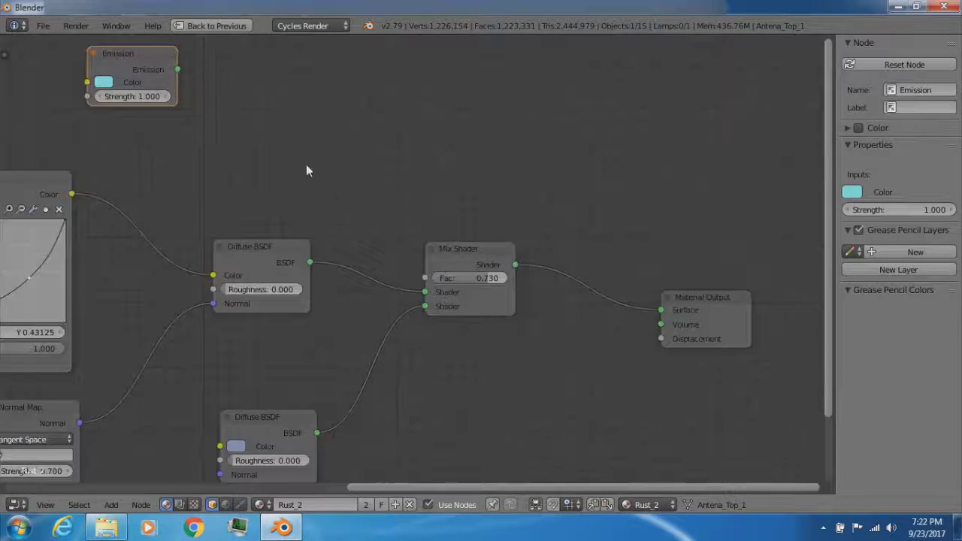
{"action": "middle_click_drag", "start_coordinate": [323, 179], "coordinate": [400, 220]}
{"action": "scroll", "coordinate": [430, 144], "scroll_direction": "down", "scroll_amount": 4}
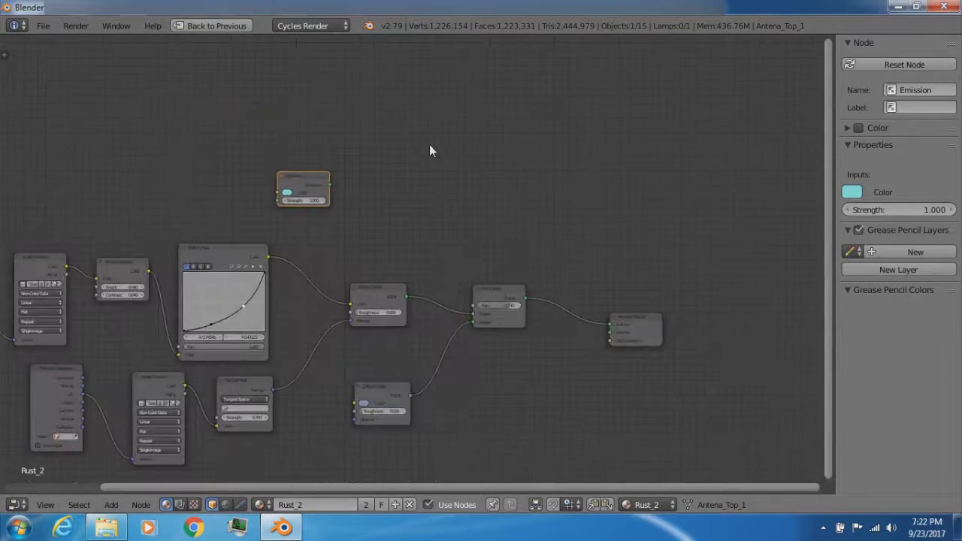
{"action": "key", "text": "ctrl+Up"}
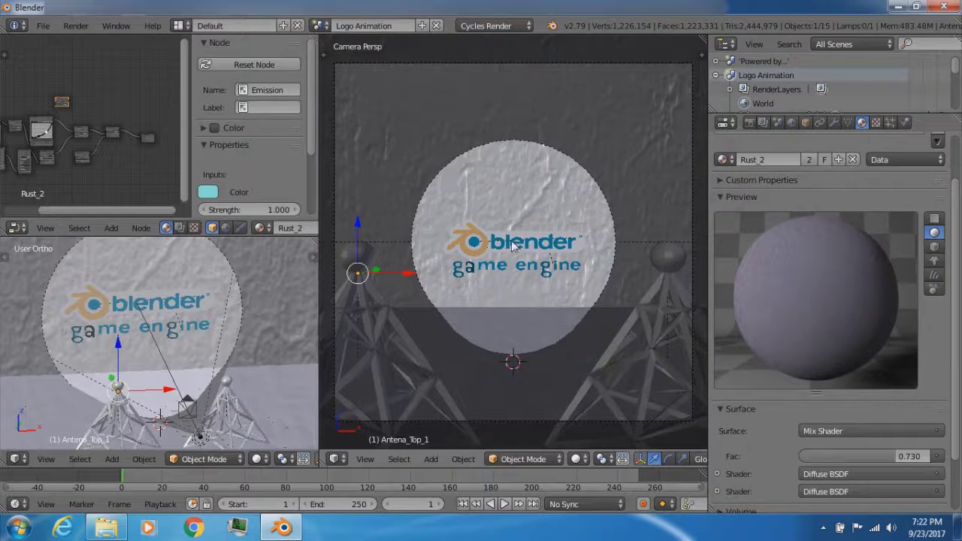
Step: Select Antena_1 to compare its Rust material, and reselect the sphere on top of the antenna
{"action": "right_click", "coordinate": [365, 331]}
{"action": "key", "text": "g"}
{"action": "key", "text": "Escape"}
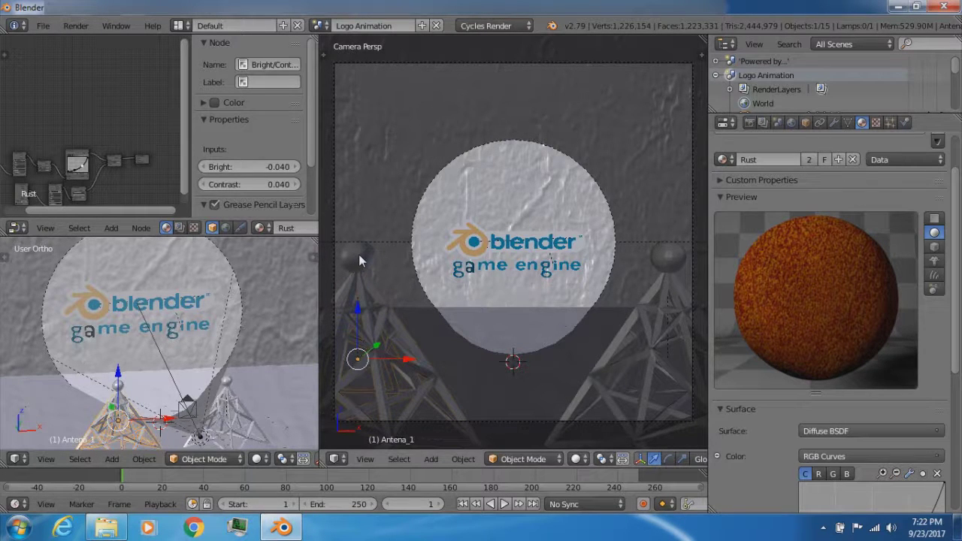
{"action": "mouse_move", "coordinate": [359, 254]}
{"action": "right_mouse_down"}
{"action": "mouse_move", "coordinate": [390, 254]}
{"action": "mouse_move", "coordinate": [355, 255]}
{"action": "right_mouse_up"}
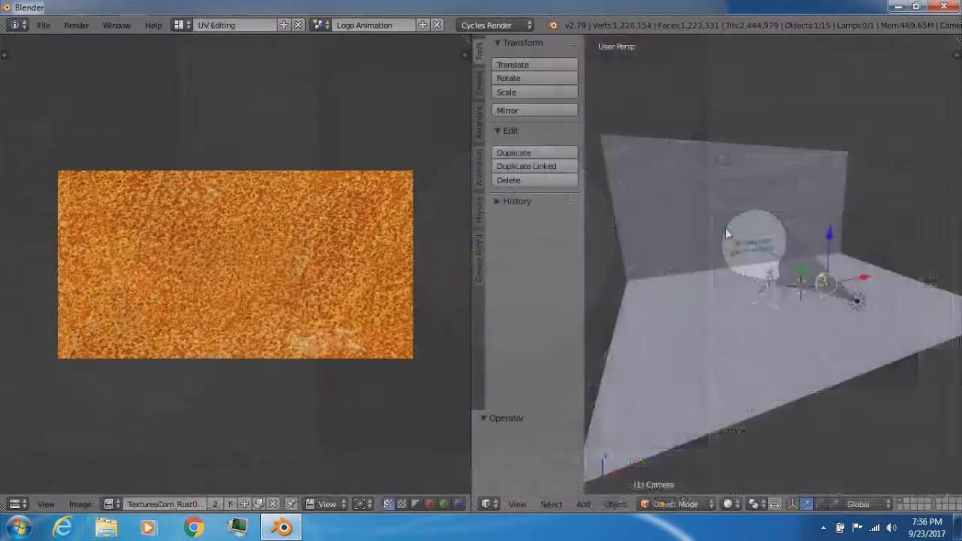
Step: Select the floor plane Plane.001 in the UV Editing layout and enter Edit Mode to show its UV layout
{"action": "middle_click_drag", "start_coordinate": [711, 248], "coordinate": [747, 323]}
{"action": "scroll", "coordinate": [708, 303], "scroll_direction": "down", "scroll_amount": 6}
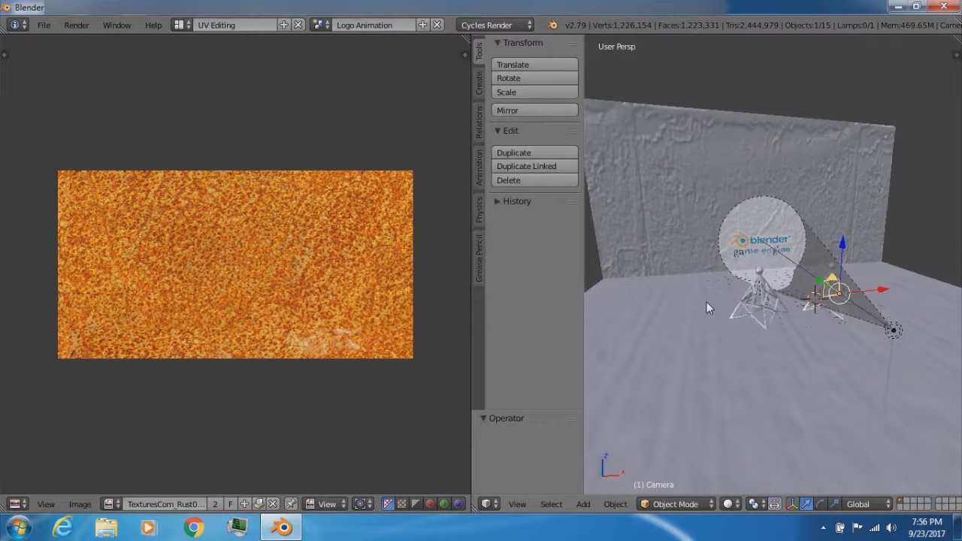
{"action": "scroll", "coordinate": [707, 308], "scroll_direction": "up", "scroll_amount": 2}
{"action": "scroll", "coordinate": [710, 317], "scroll_direction": "down", "scroll_amount": 4}
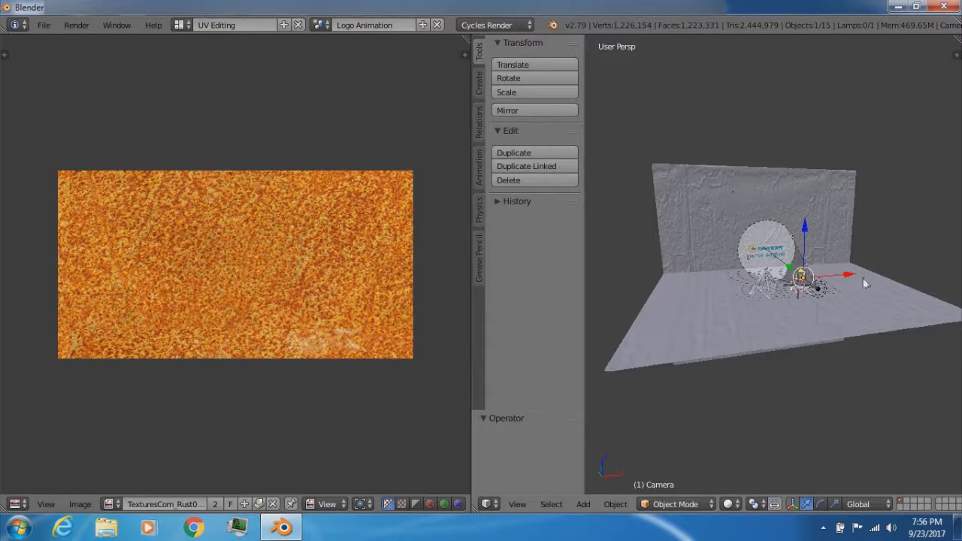
{"action": "right_click", "coordinate": [951, 320]}
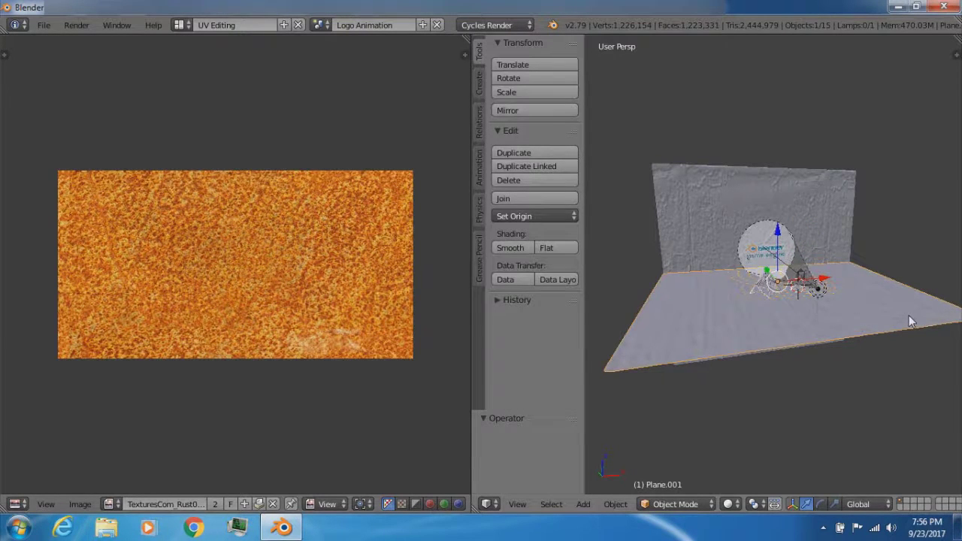
{"action": "key", "text": "Tab"}
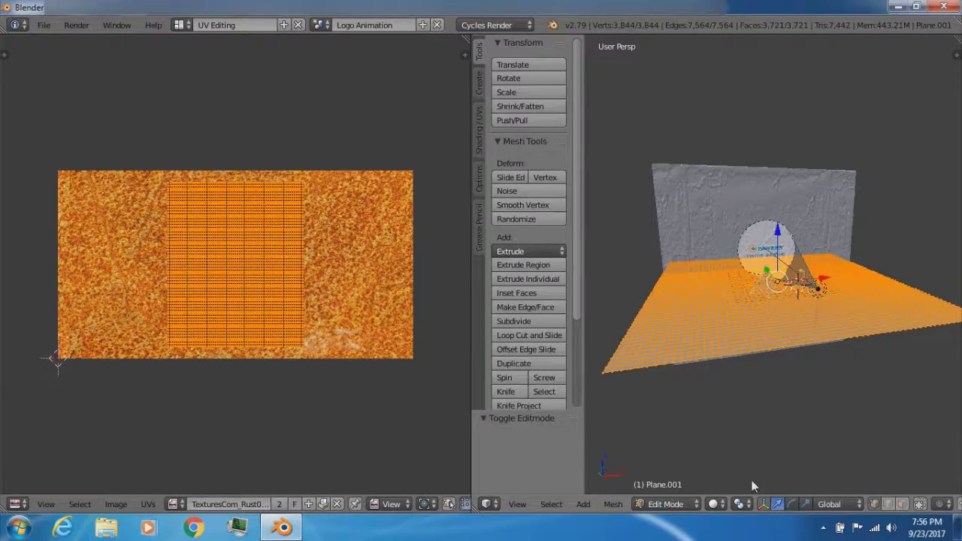
{"action": "key", "text": "Tab"}
{"action": "left_click", "coordinate": [675, 504]}
{"action": "left_click", "coordinate": [675, 472]}
{"action": "scroll", "coordinate": [257, 446], "scroll_direction": "up", "scroll_amount": 2}
{"action": "scroll", "coordinate": [256, 430], "scroll_direction": "down", "scroll_amount": 3}
{"action": "scroll", "coordinate": [238, 382], "scroll_direction": "up", "scroll_amount": 2}
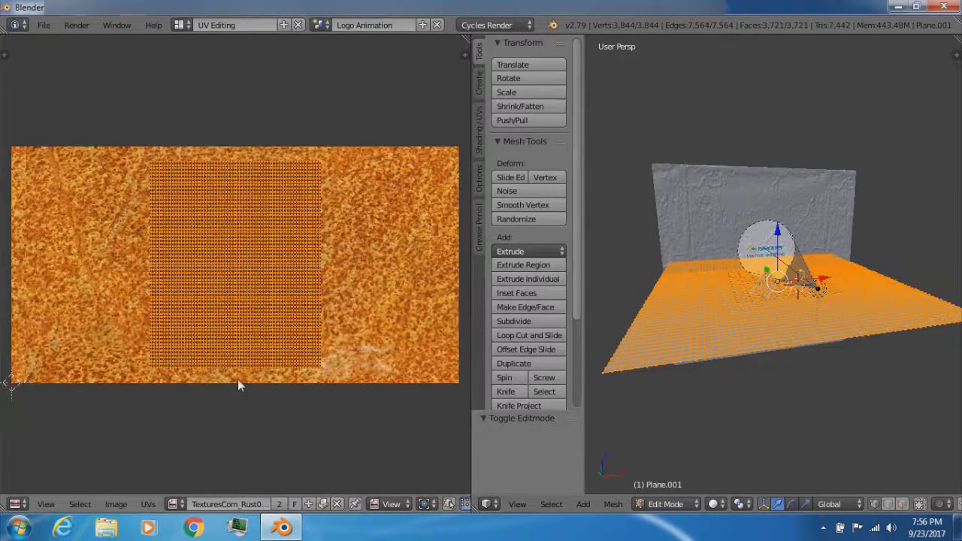
Step: Display the TexturesCom_ConcreteFloors0077_3_M_D.png image behind the floor's UV layout
{"action": "left_click", "coordinate": [174, 504]}
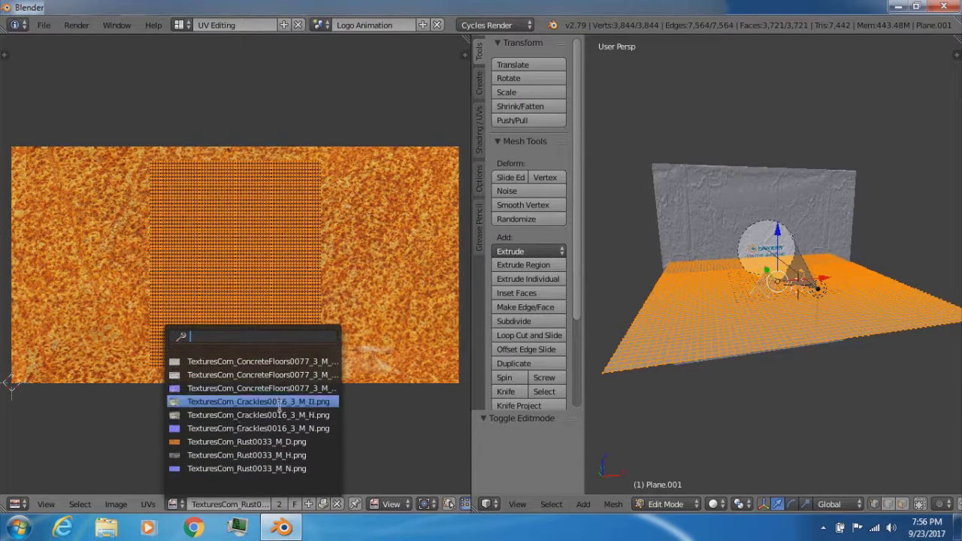
{"action": "left_click", "coordinate": [312, 361]}
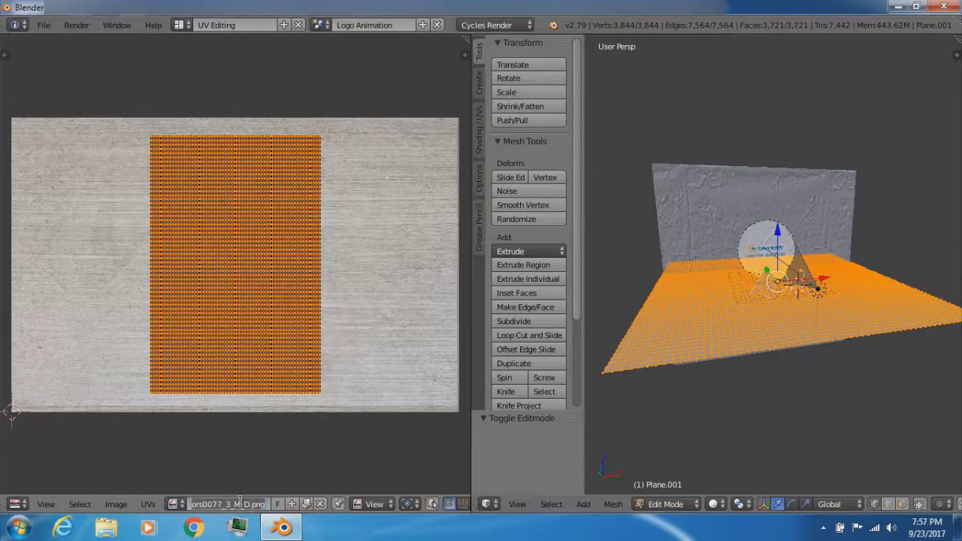
{"action": "left_click", "coordinate": [307, 461]}
Step: Examine the floor's UV layout against the concrete texture, up close and as a whole
{"action": "scroll", "coordinate": [365, 360], "scroll_direction": "down", "scroll_amount": 4}
{"action": "scroll", "coordinate": [365, 359], "scroll_direction": "up", "scroll_amount": 7}
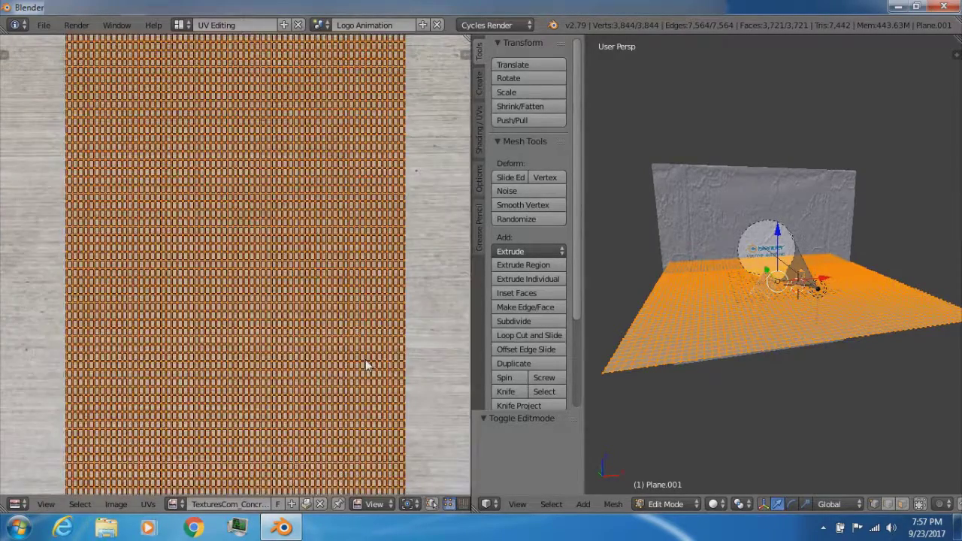
{"action": "scroll", "coordinate": [367, 360], "scroll_direction": "down", "scroll_amount": 4}
{"action": "scroll", "coordinate": [366, 359], "scroll_direction": "up", "scroll_amount": 7}
{"action": "scroll", "coordinate": [368, 363], "scroll_direction": "down", "scroll_amount": 3}
{"action": "scroll", "coordinate": [368, 363], "scroll_direction": "up", "scroll_amount": 2}
{"action": "scroll", "coordinate": [368, 363], "scroll_direction": "down", "scroll_amount": 3}
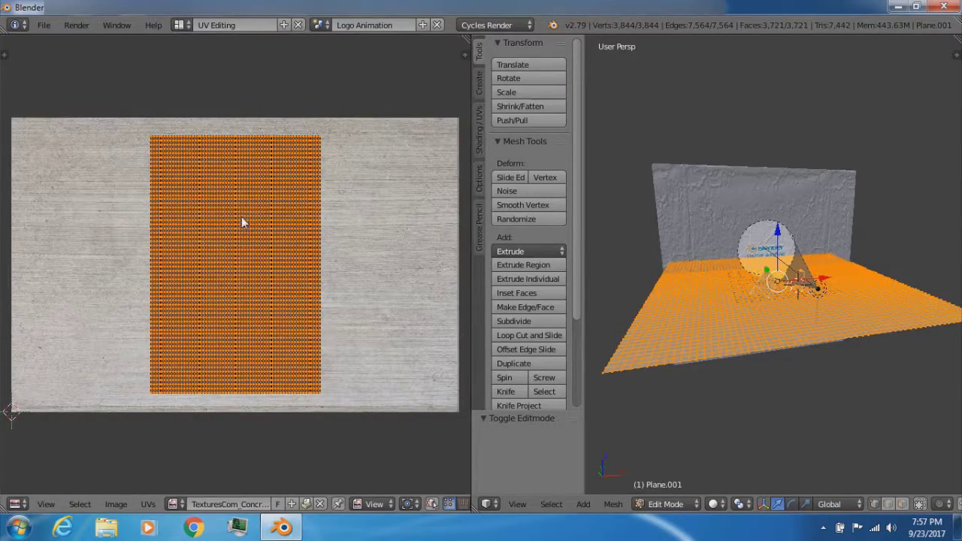
{"action": "scroll", "coordinate": [242, 219], "scroll_direction": "up", "scroll_amount": 8}
{"action": "scroll", "coordinate": [242, 222], "scroll_direction": "down", "scroll_amount": 6}
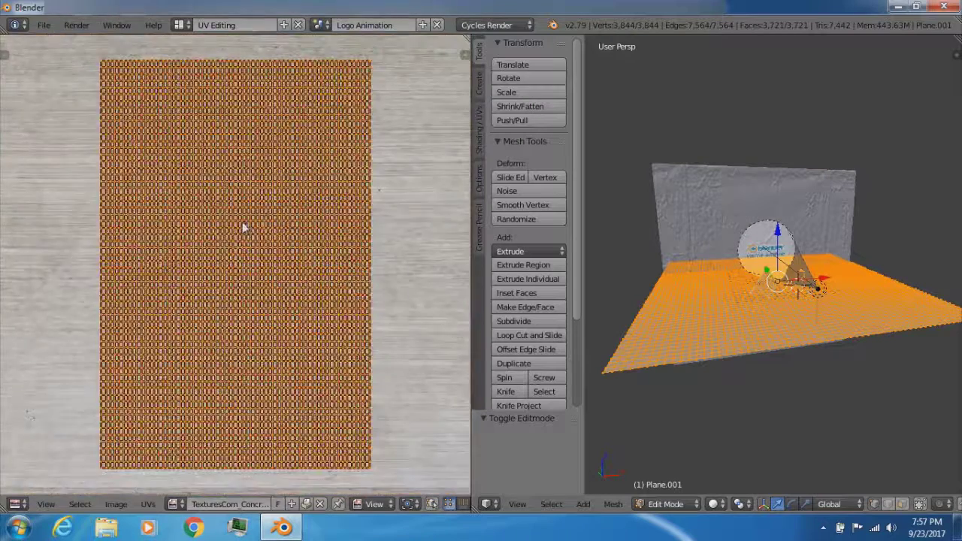
{"action": "scroll", "coordinate": [242, 227], "scroll_direction": "down", "scroll_amount": 2}
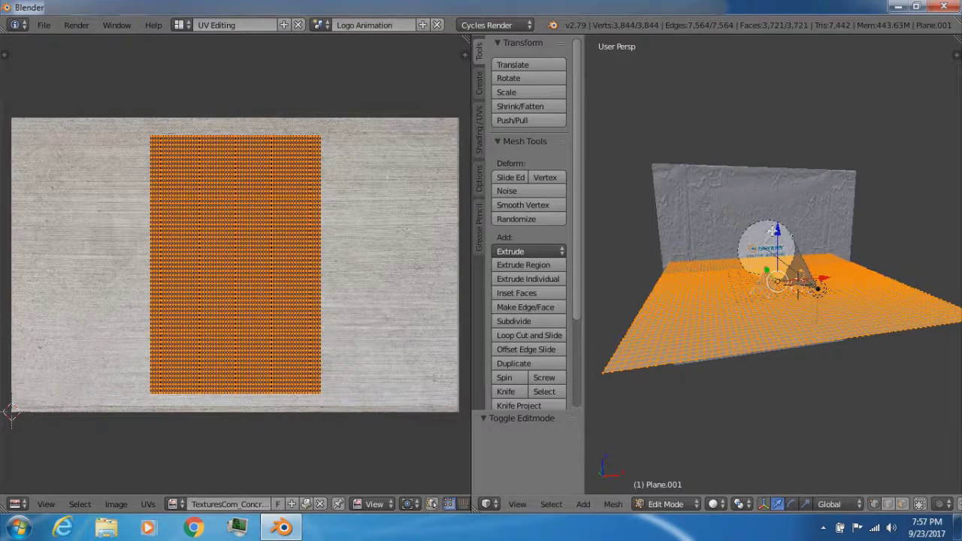
Step: Leave the floor's Edit Mode, select the wall plane Plane.002 and enter Edit Mode to show its UV layout
{"action": "left_click", "coordinate": [666, 503]}
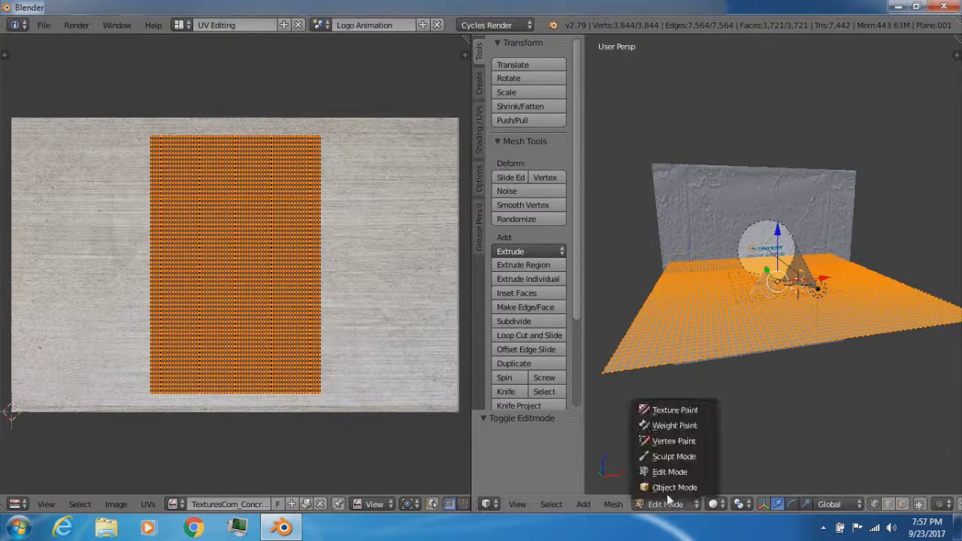
{"action": "key", "text": "Return"}
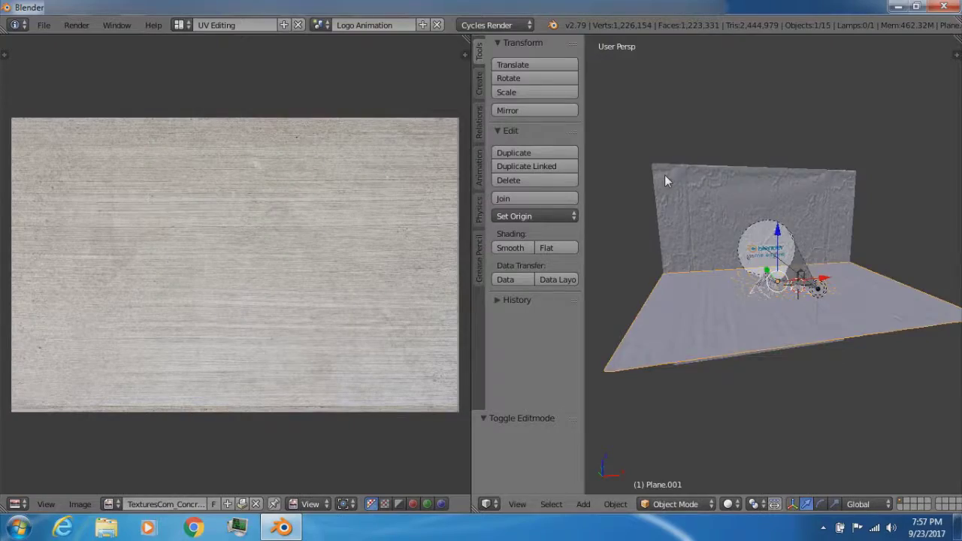
{"action": "left_click", "coordinate": [675, 504]}
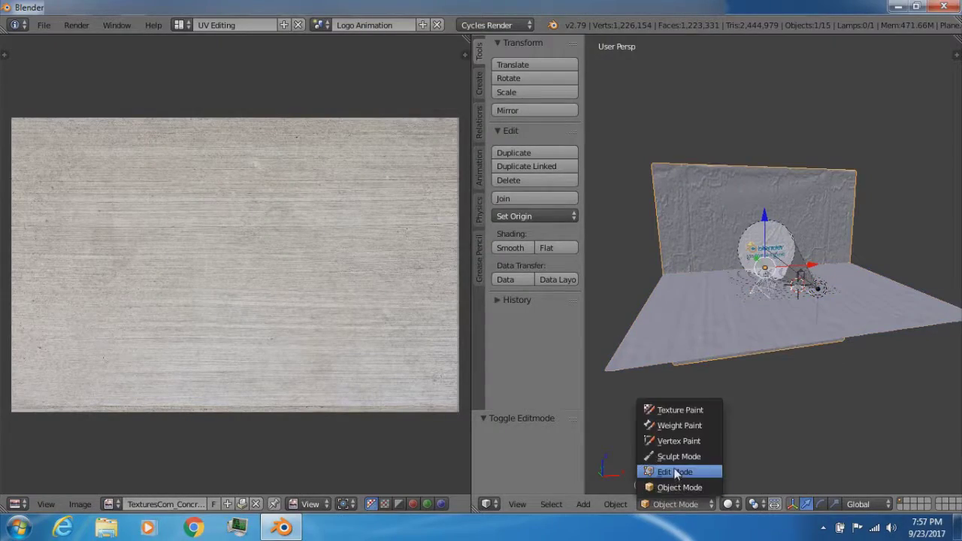
{"action": "left_click", "coordinate": [676, 471]}
{"action": "scroll", "coordinate": [266, 339], "scroll_direction": "down", "scroll_amount": 5}
{"action": "scroll", "coordinate": [264, 327], "scroll_direction": "up", "scroll_amount": 3}
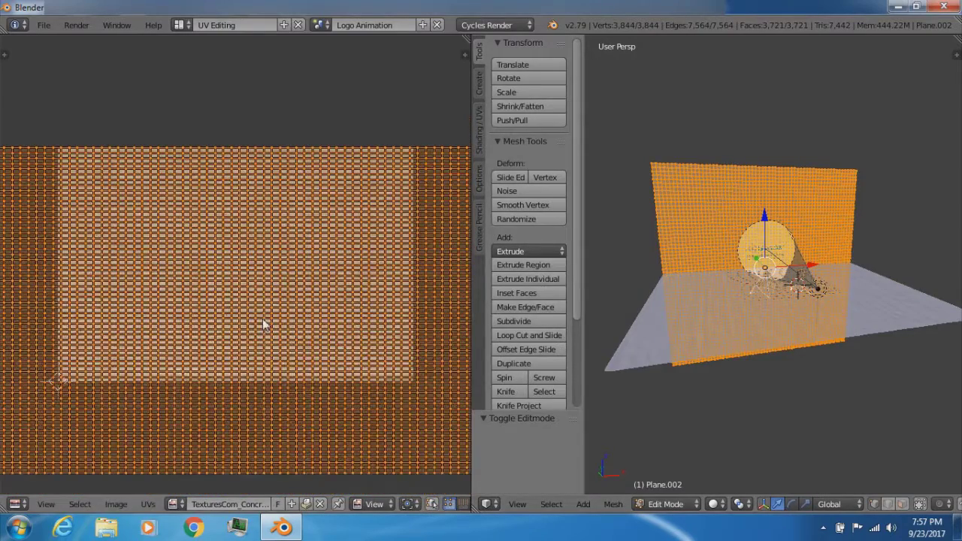
Step: Display the TexturesCom_Crackles0016_3_M_D.png image behind the wall's UV layout
{"action": "left_click", "coordinate": [171, 507]}
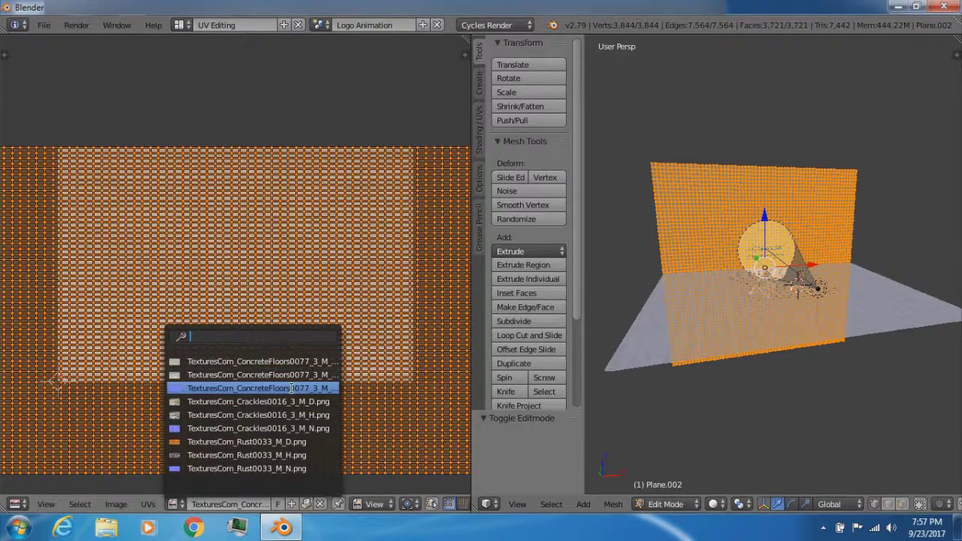
{"action": "left_click", "coordinate": [290, 359]}
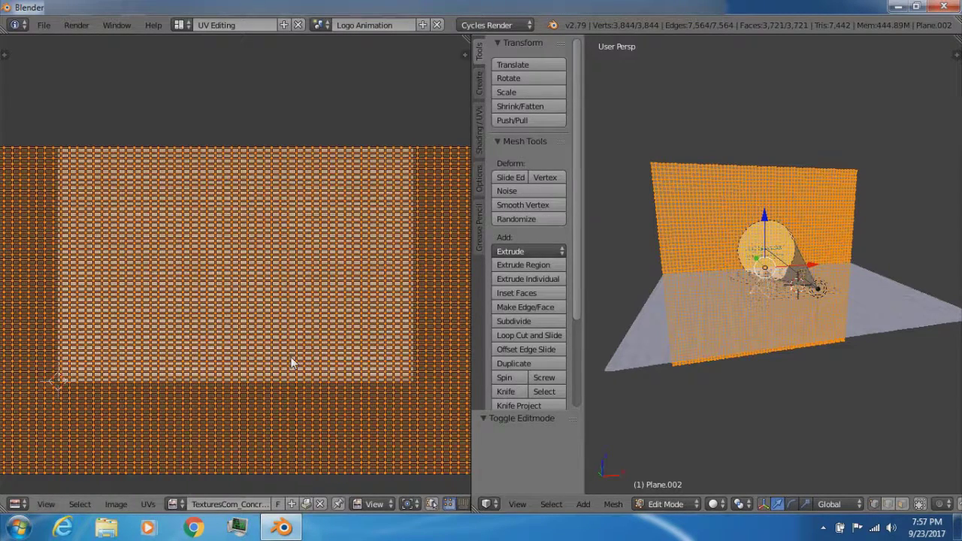
{"action": "left_click", "coordinate": [172, 505]}
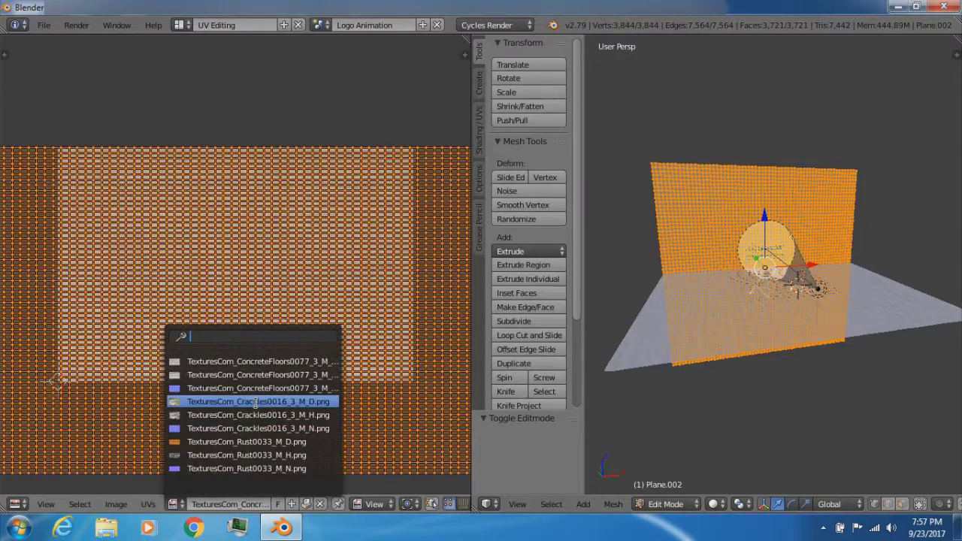
{"action": "left_click", "coordinate": [256, 402]}
{"action": "scroll", "coordinate": [268, 348], "scroll_direction": "up", "scroll_amount": 4}
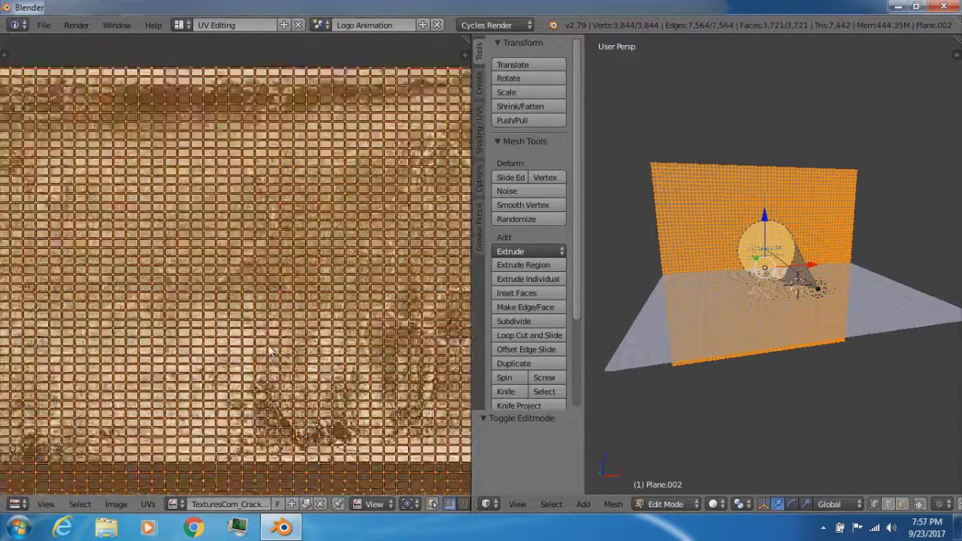
Step: Examine how the wall's UV layout extends past the crackles texture, up close and as a whole
{"action": "scroll", "coordinate": [271, 349], "scroll_direction": "down", "scroll_amount": 5}
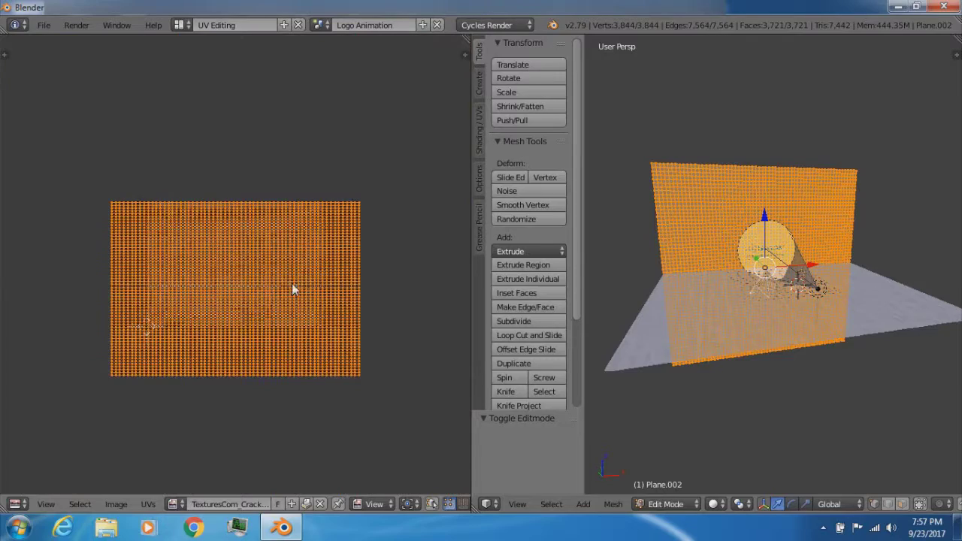
{"action": "scroll", "coordinate": [287, 284], "scroll_direction": "up", "scroll_amount": 3}
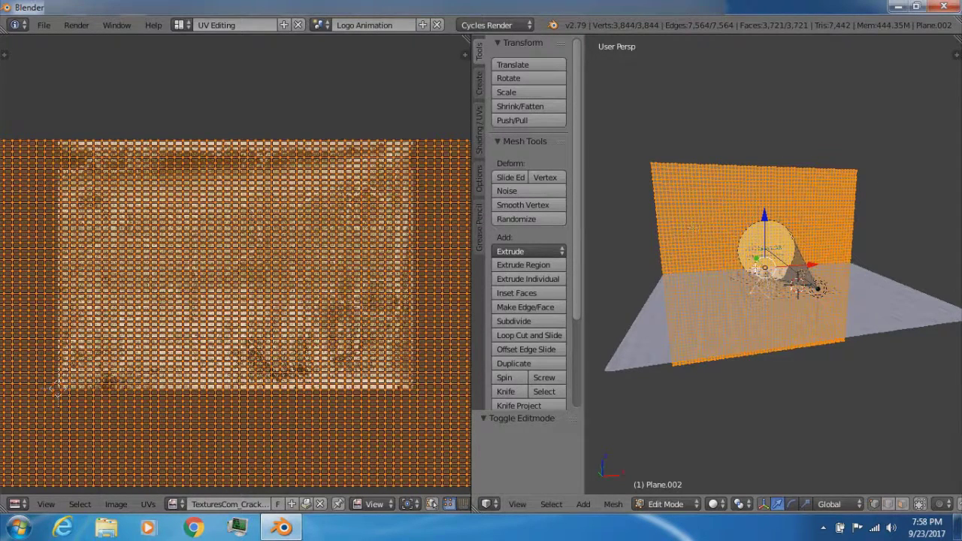
{"action": "scroll", "coordinate": [216, 209], "scroll_direction": "down", "scroll_amount": 5}
{"action": "scroll", "coordinate": [216, 209], "scroll_direction": "up", "scroll_amount": 3}
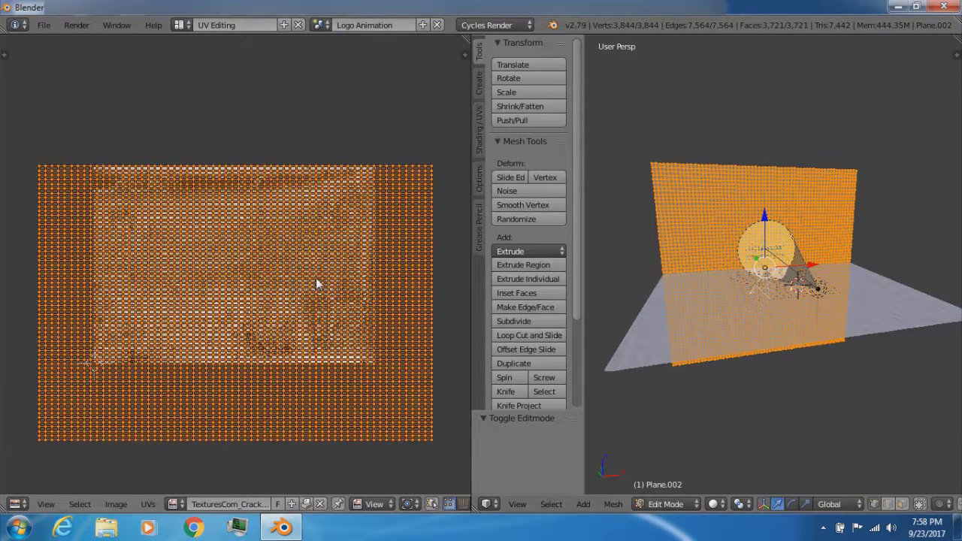
{"action": "scroll", "coordinate": [317, 277], "scroll_direction": "up", "scroll_amount": 3}
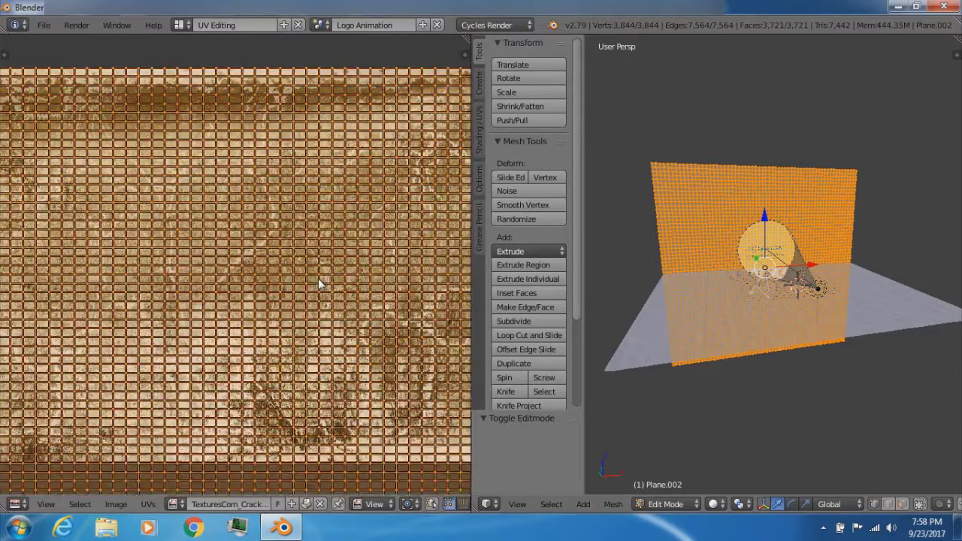
{"action": "scroll", "coordinate": [239, 312], "scroll_direction": "down", "scroll_amount": 4}
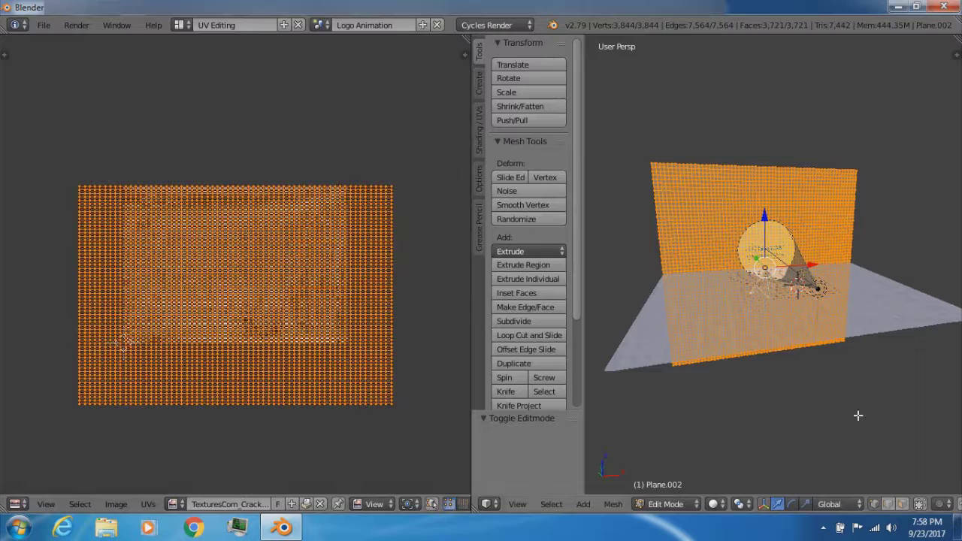
Step: Return to Object Mode, select the sphere Antena_Top_1 on top of the antenna and enter Edit Mode to show its UVs
{"action": "left_click", "coordinate": [665, 504]}
{"action": "left_click", "coordinate": [674, 487]}
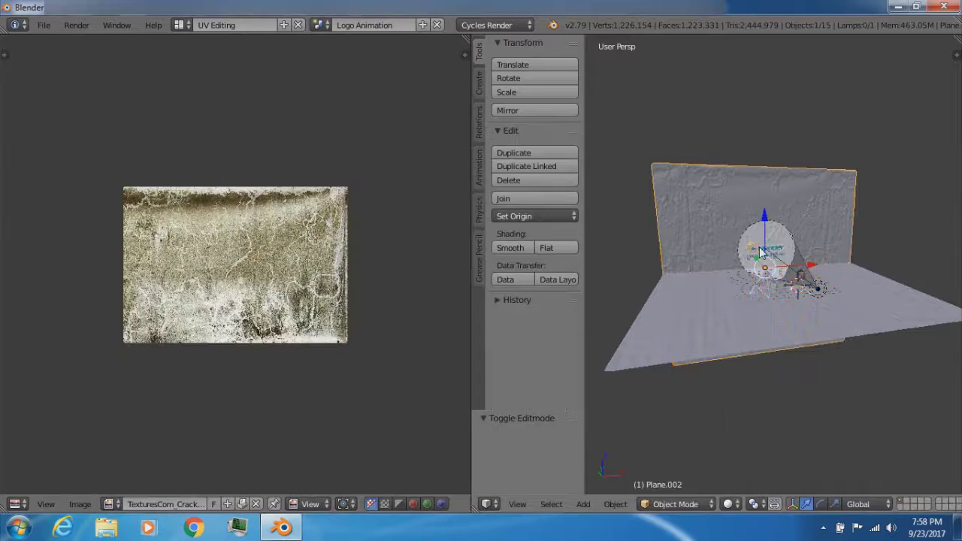
{"action": "scroll", "coordinate": [736, 259], "scroll_direction": "up", "scroll_amount": 5}
{"action": "middle_click_drag", "start_coordinate": [769, 295], "coordinate": [772, 293]}
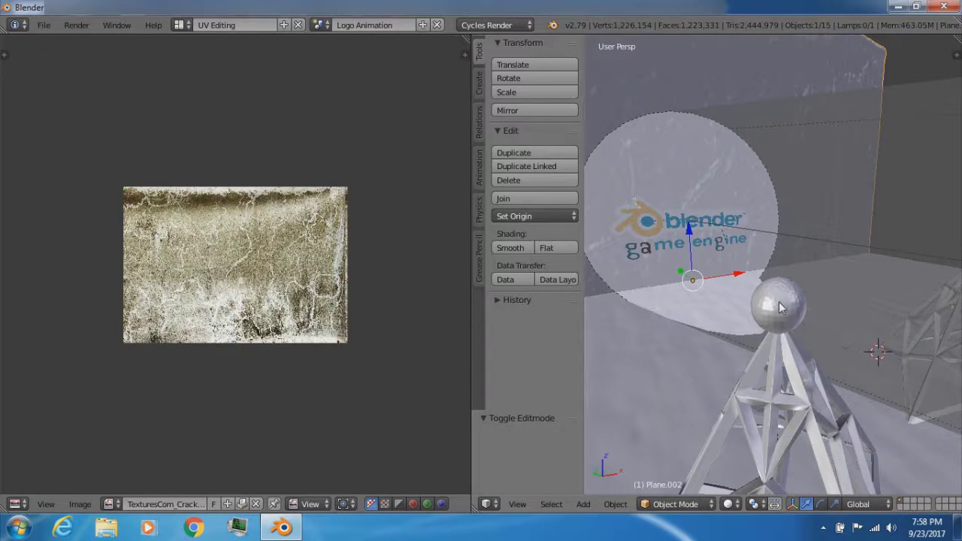
{"action": "right_click", "coordinate": [779, 302]}
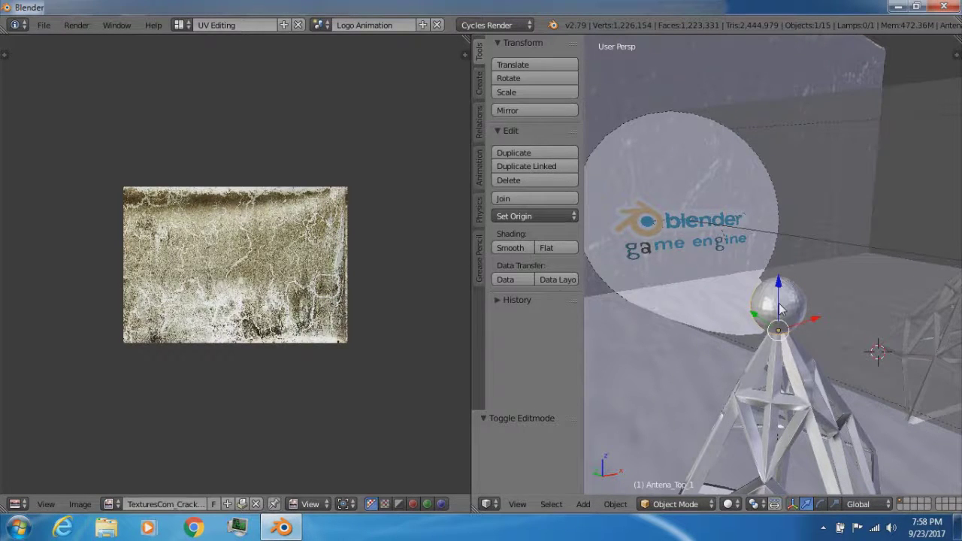
{"action": "left_click", "coordinate": [687, 503]}
{"action": "left_click", "coordinate": [684, 472]}
Step: Display the TexturesCom_Rust0033_M_D.png image behind the sphere's UV layout
{"action": "left_click", "coordinate": [175, 505]}
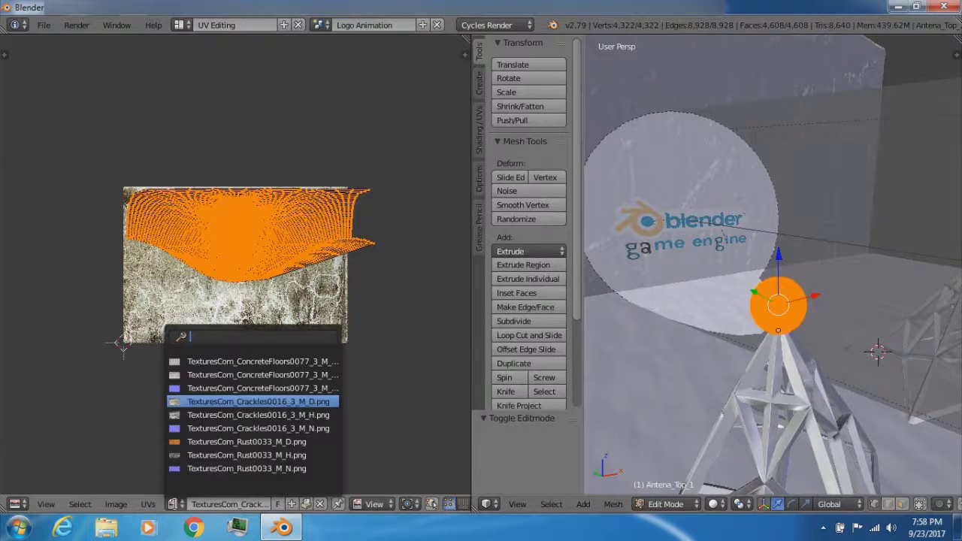
{"action": "left_click", "coordinate": [248, 442]}
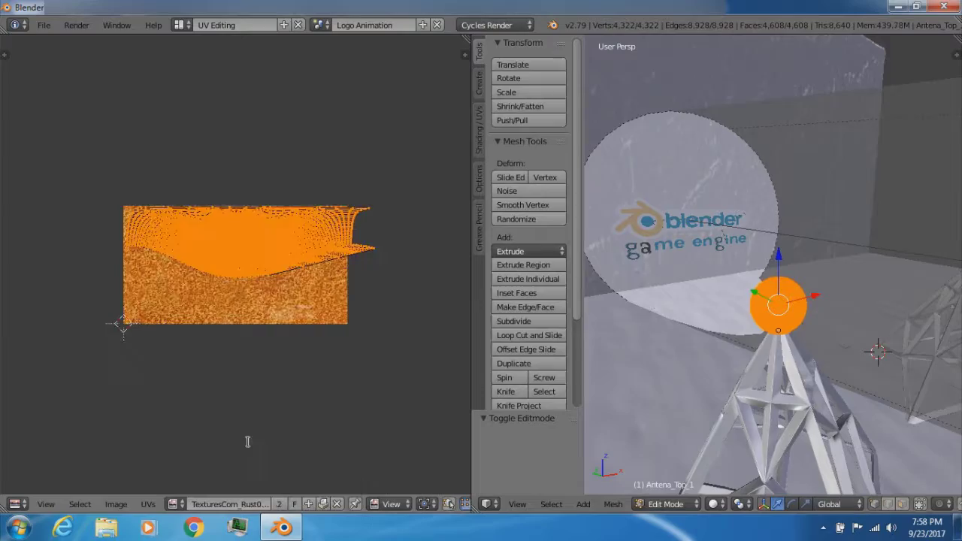
{"action": "scroll", "coordinate": [283, 322], "scroll_direction": "up", "scroll_amount": 3}
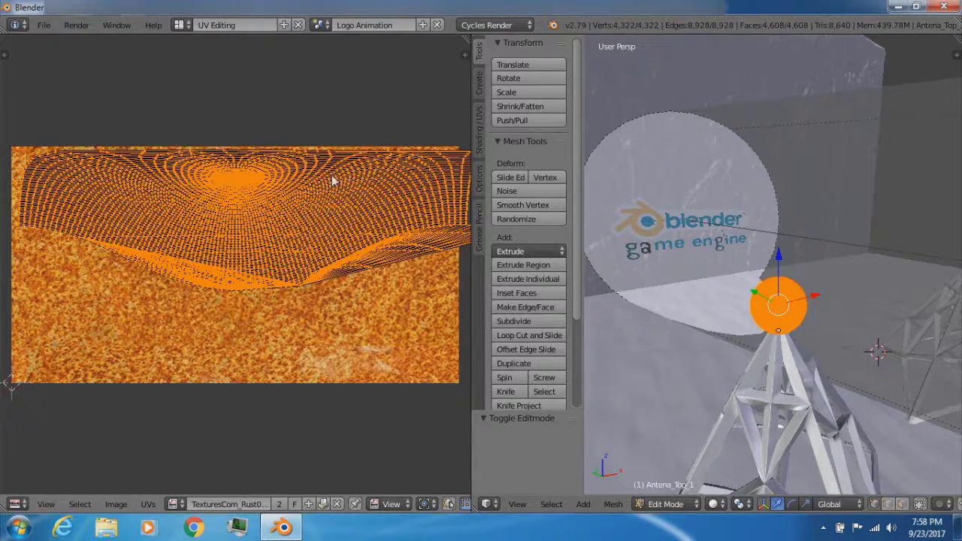
Step: Examine the sphere's UV layout against the rust texture up close and as a whole, and view the unwrap options
{"action": "scroll", "coordinate": [292, 252], "scroll_direction": "up", "scroll_amount": 6}
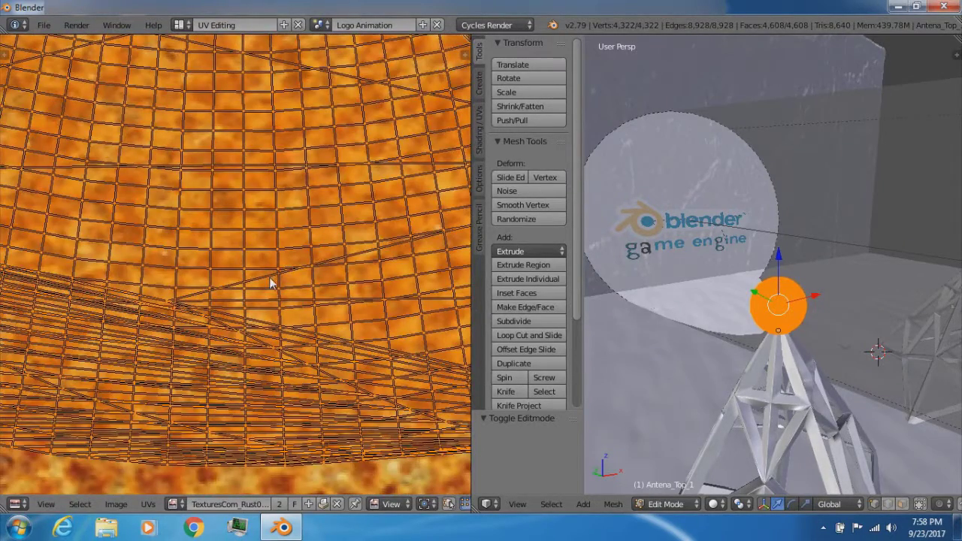
{"action": "scroll", "coordinate": [288, 264], "scroll_direction": "down", "scroll_amount": 2}
{"action": "key", "text": "Home"}
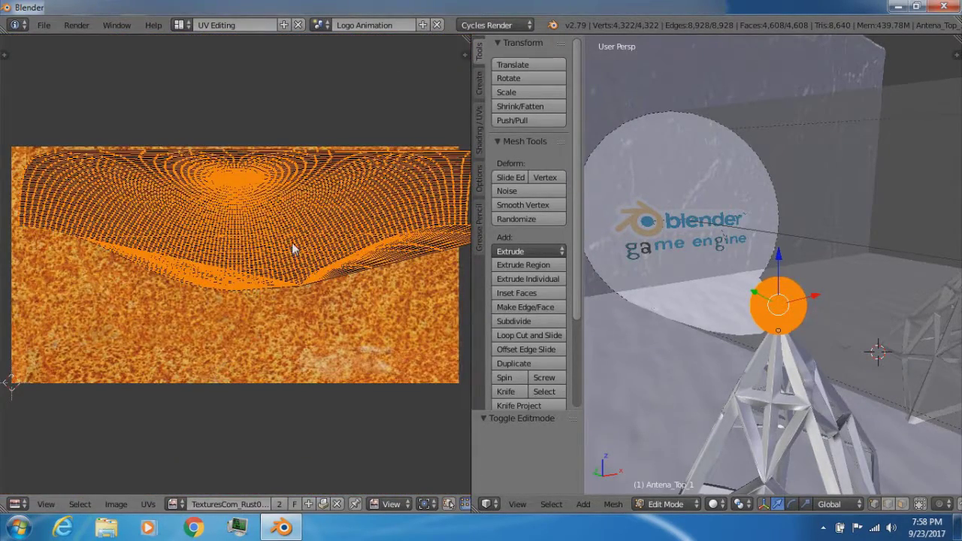
{"action": "scroll", "coordinate": [292, 244], "scroll_direction": "up", "scroll_amount": 4}
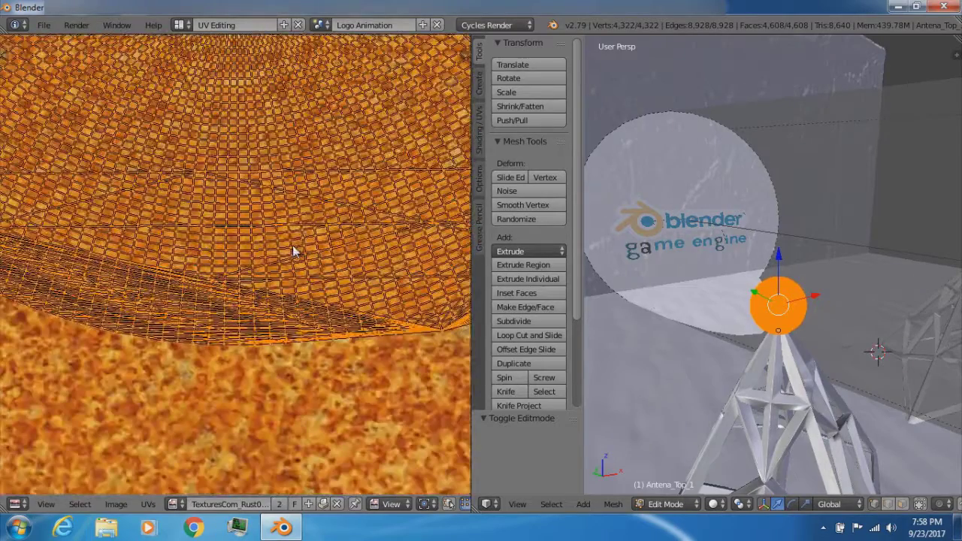
{"action": "key", "text": "Home"}
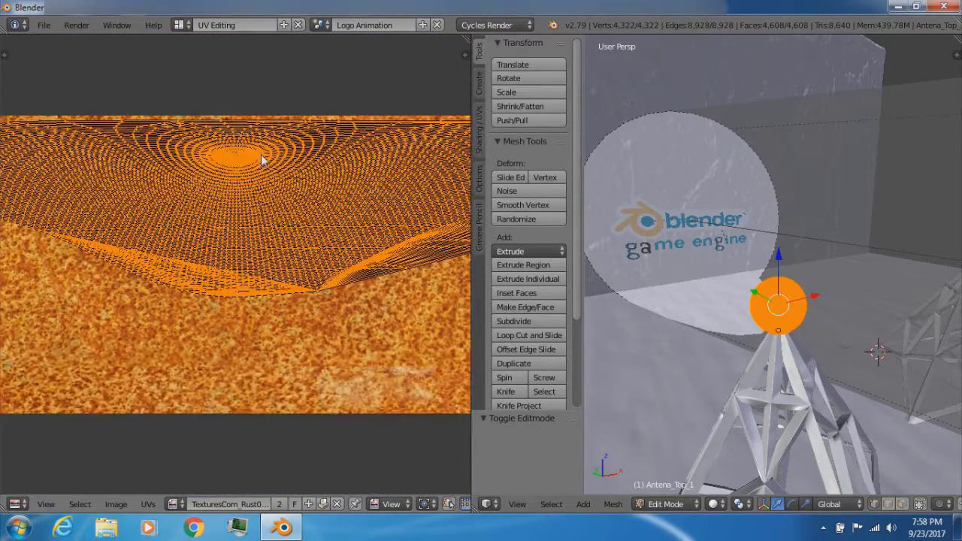
{"action": "key", "text": "u"}
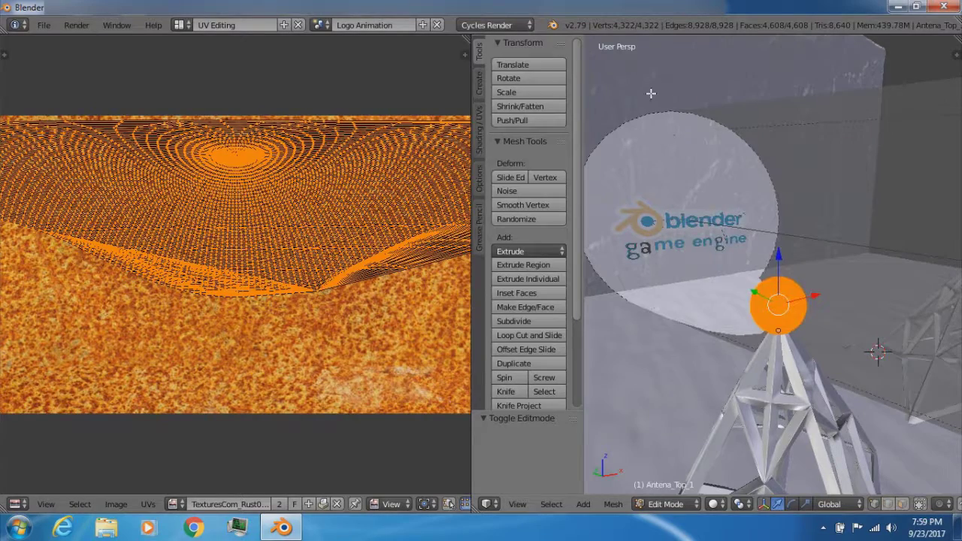
Step: Hide the 3D view's tool shelf and bring the whole antenna with its sphere into view
{"action": "key", "text": "t"}
{"action": "scroll", "coordinate": [670, 124], "scroll_direction": "down", "scroll_amount": 3}
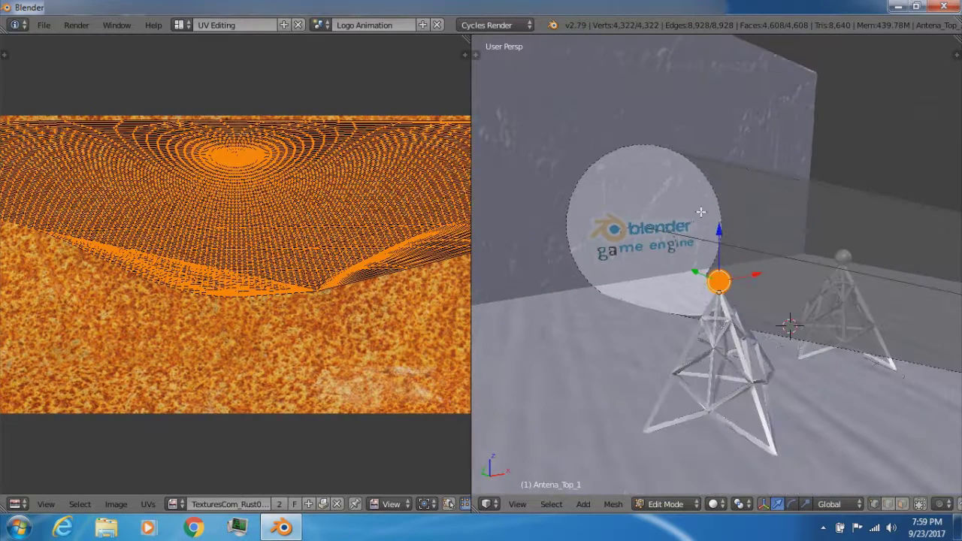
{"action": "scroll", "coordinate": [287, 314], "scroll_direction": "down", "scroll_amount": 2}
{"action": "scroll", "coordinate": [289, 298], "scroll_direction": "up", "scroll_amount": 2}
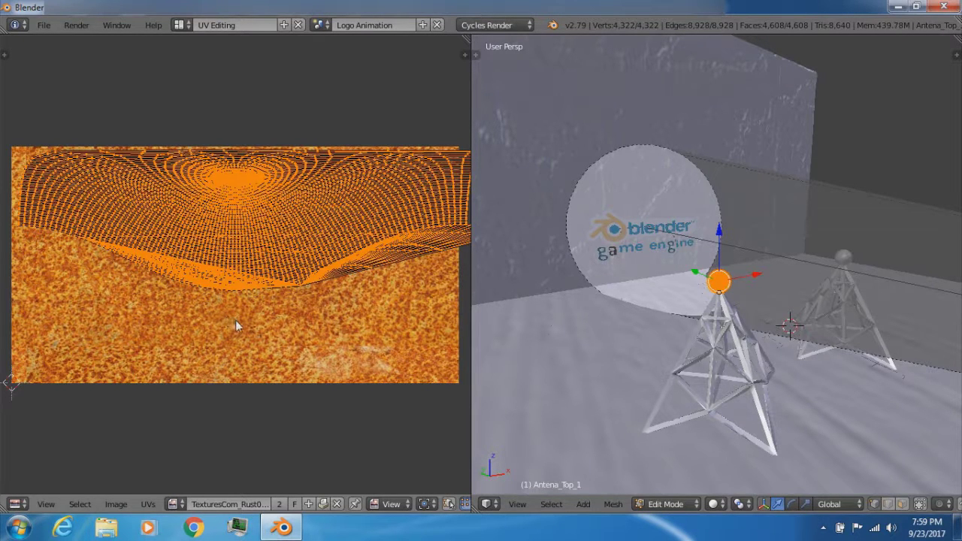
Step: Return to Object Mode, select the antenna frame Antena_1 and enter Edit Mode to show its UV layout over the rust texture
{"action": "left_click", "coordinate": [665, 504]}
{"action": "key", "text": "Return"}
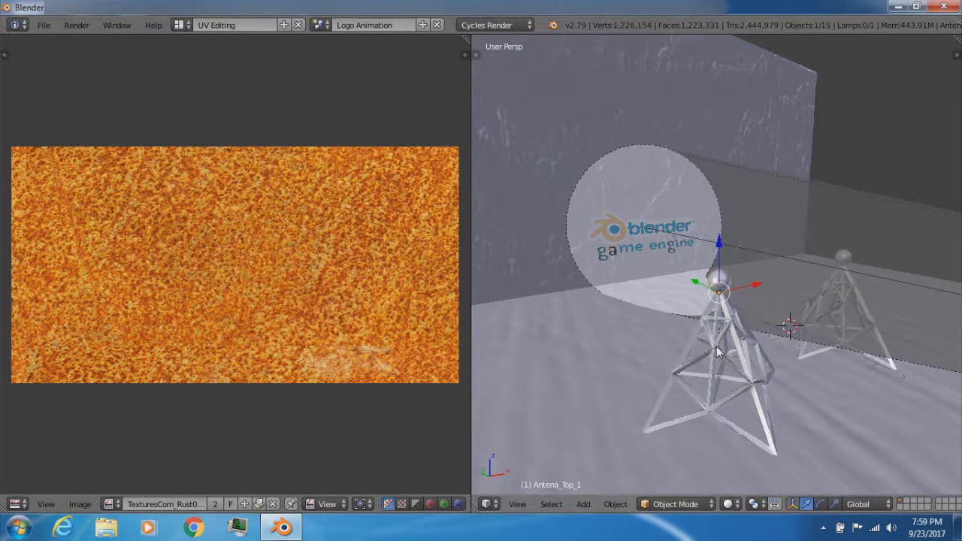
{"action": "right_click", "coordinate": [719, 357]}
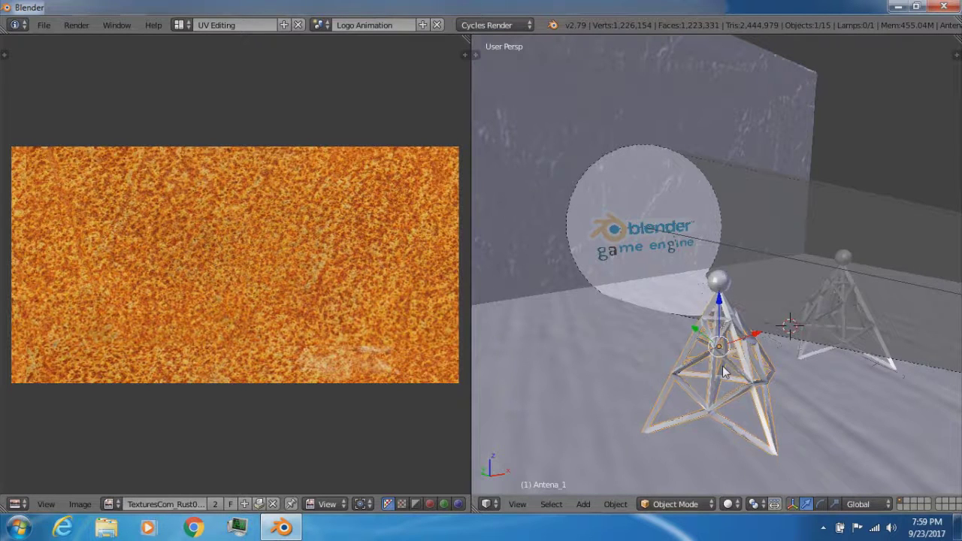
{"action": "scroll", "coordinate": [724, 370], "scroll_direction": "up", "scroll_amount": 3}
{"action": "left_click", "coordinate": [676, 503]}
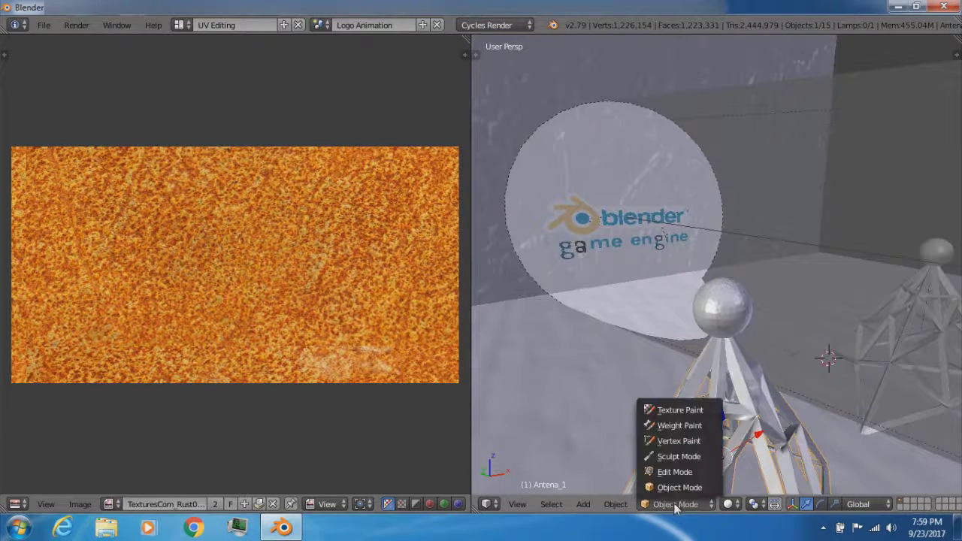
{"action": "left_click", "coordinate": [675, 471]}
{"action": "scroll", "coordinate": [812, 344], "scroll_direction": "down", "scroll_amount": 4}
{"action": "scroll", "coordinate": [747, 391], "scroll_direction": "up", "scroll_amount": 4}
{"action": "scroll", "coordinate": [753, 401], "scroll_direction": "down", "scroll_amount": 4}
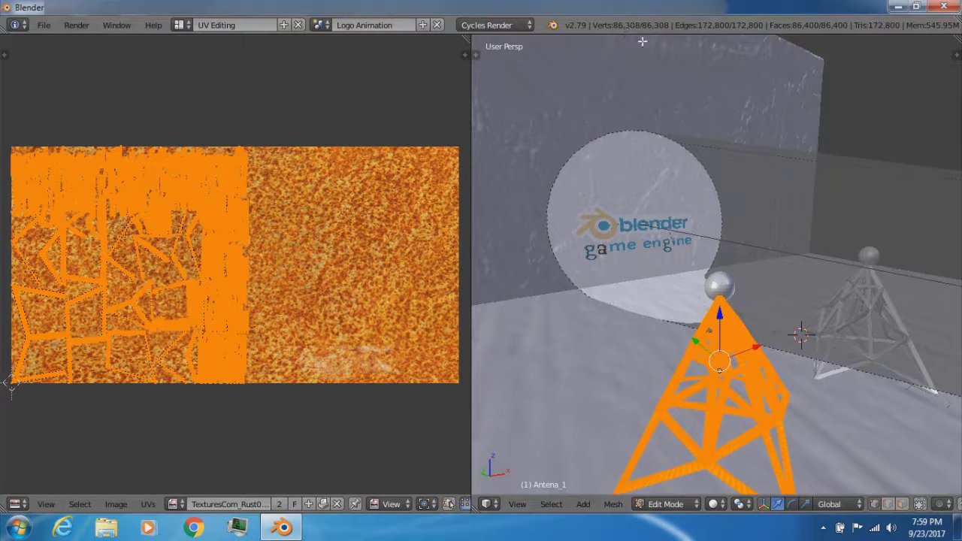
Step: Examine the antenna frame's mesh and its UV islands against the rust texture, and view the unwrap options
{"action": "mouse_move", "coordinate": [733, 385]}
{"action": "middle_mouse_down"}
{"action": "mouse_move", "coordinate": [737, 399]}
{"action": "mouse_move", "coordinate": [740, 382]}
{"action": "middle_mouse_up"}
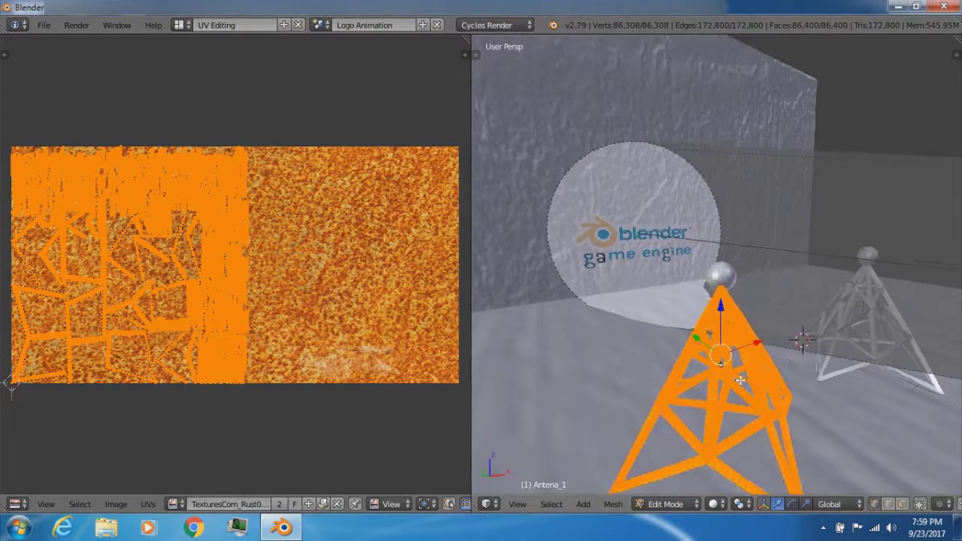
{"action": "scroll", "coordinate": [738, 337], "scroll_direction": "down", "scroll_amount": 3}
{"action": "scroll", "coordinate": [738, 336], "scroll_direction": "up", "scroll_amount": 3}
{"action": "scroll", "coordinate": [738, 336], "scroll_direction": "down", "scroll_amount": 1}
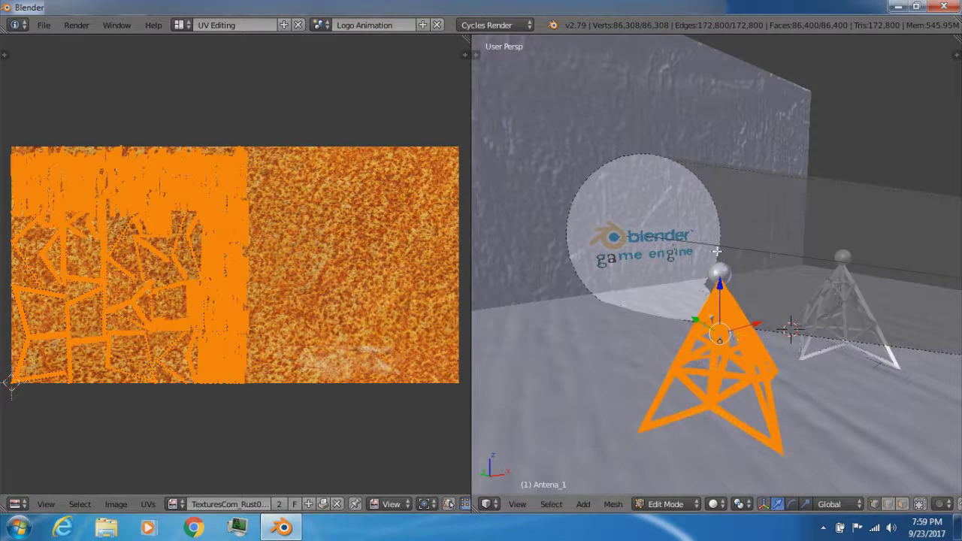
{"action": "key", "text": "u"}
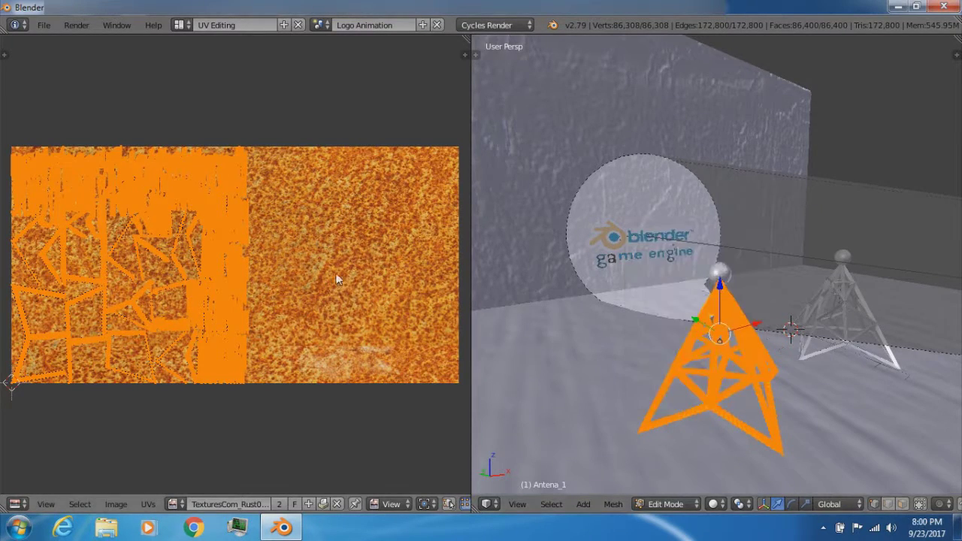
{"action": "scroll", "coordinate": [321, 270], "scroll_direction": "up", "scroll_amount": 6}
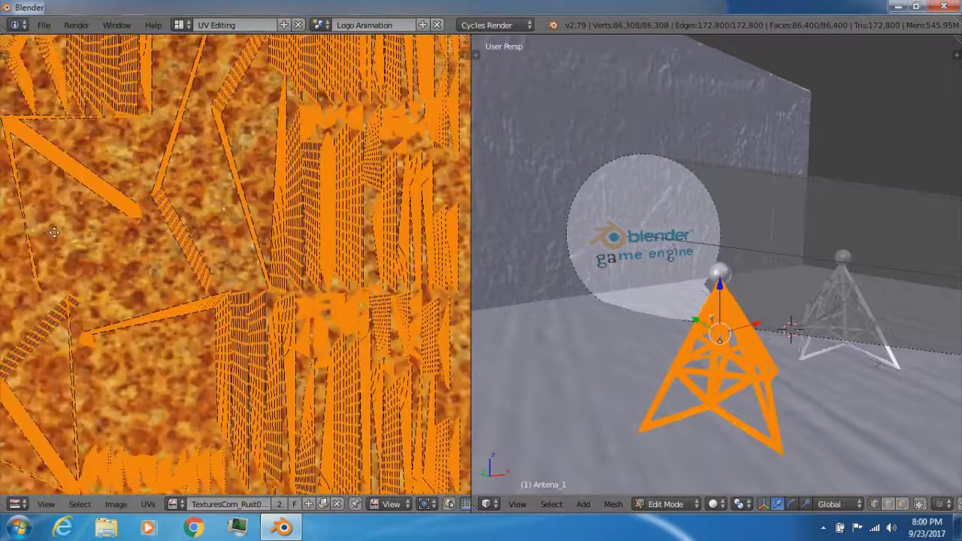
{"action": "scroll", "coordinate": [128, 219], "scroll_direction": "down", "scroll_amount": 4}
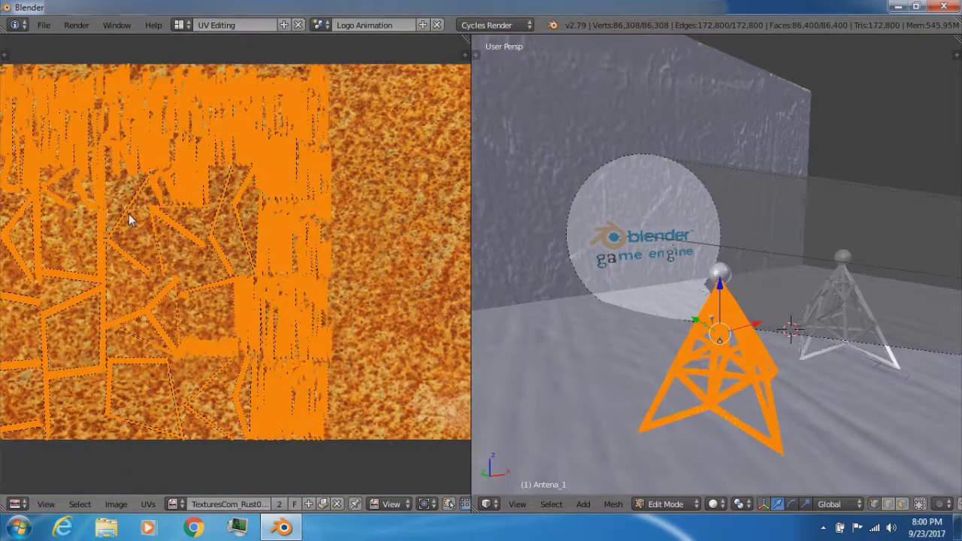
Step: Examine the antenna frame's complete UV layout on the rust texture and view the frame within the scene from several angles
{"action": "scroll", "coordinate": [285, 239], "scroll_direction": "down", "scroll_amount": 3}
{"action": "scroll", "coordinate": [287, 240], "scroll_direction": "up", "scroll_amount": 4}
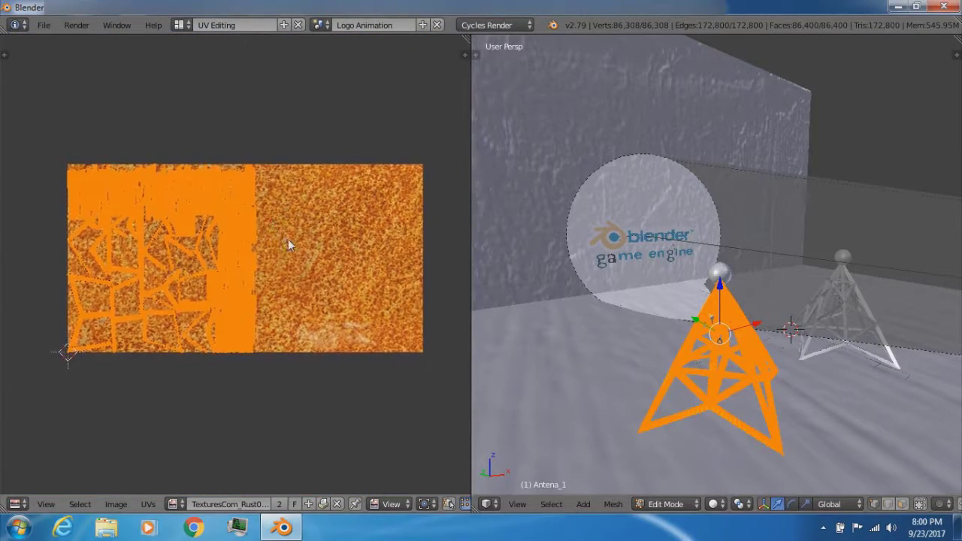
{"action": "scroll", "coordinate": [288, 239], "scroll_direction": "down", "scroll_amount": 1}
{"action": "middle_click_drag", "start_coordinate": [289, 239], "coordinate": [278, 242]}
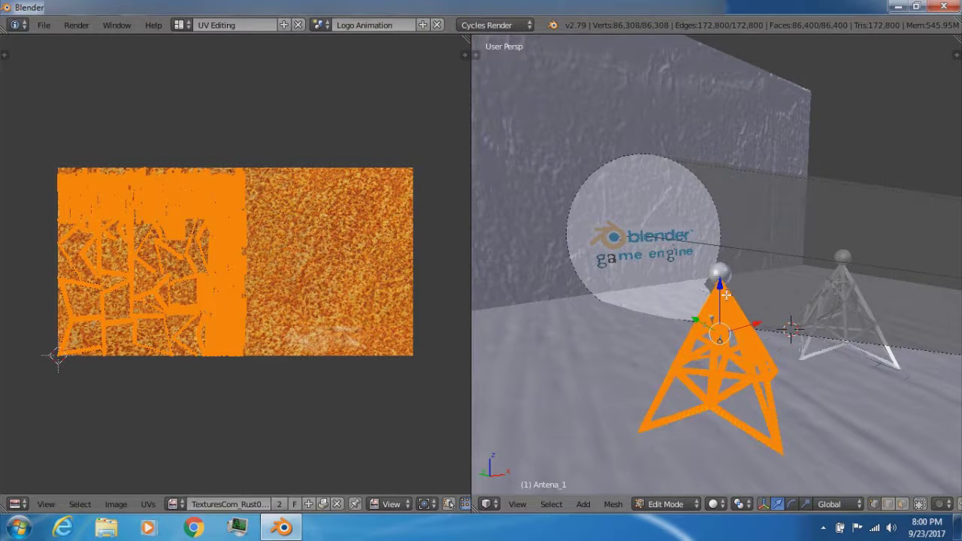
{"action": "middle_click_drag", "start_coordinate": [834, 281], "coordinate": [794, 298]}
{"action": "scroll", "coordinate": [697, 410], "scroll_direction": "up", "scroll_amount": 2}
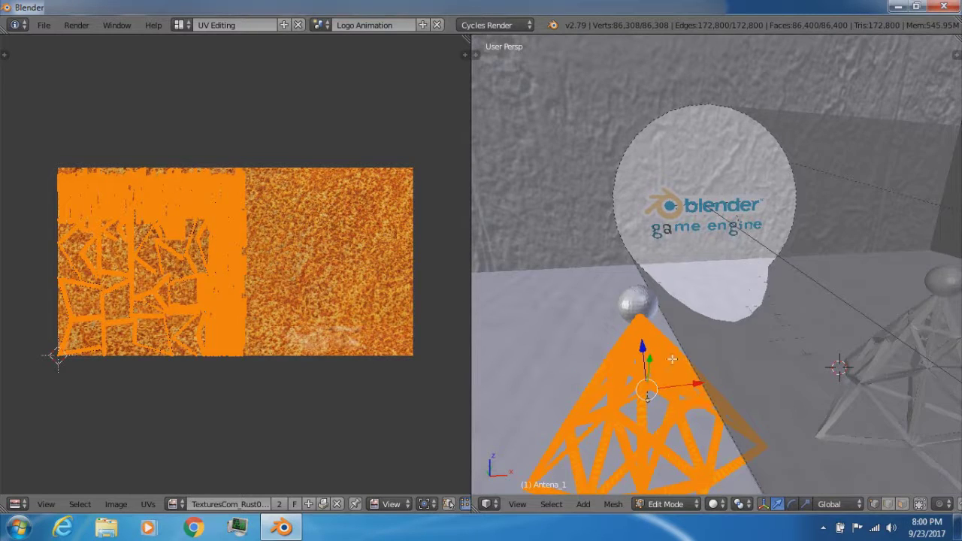
{"action": "mouse_move", "coordinate": [674, 400]}
{"action": "middle_mouse_down"}
{"action": "mouse_move", "coordinate": [654, 362]}
{"action": "mouse_move", "coordinate": [676, 386]}
{"action": "middle_mouse_up"}
{"action": "scroll", "coordinate": [677, 386], "scroll_direction": "down", "scroll_amount": 3}
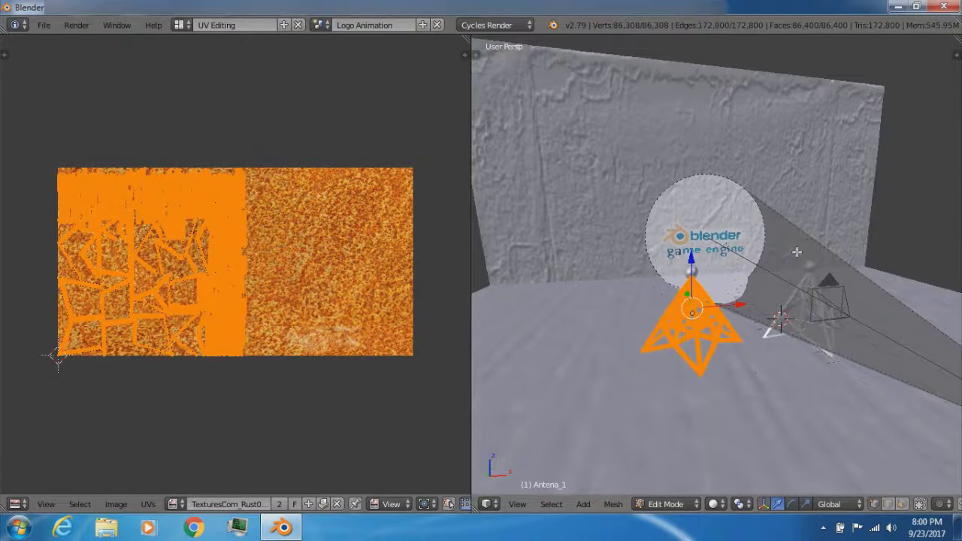
{"action": "scroll", "coordinate": [669, 297], "scroll_direction": "up", "scroll_amount": 4}
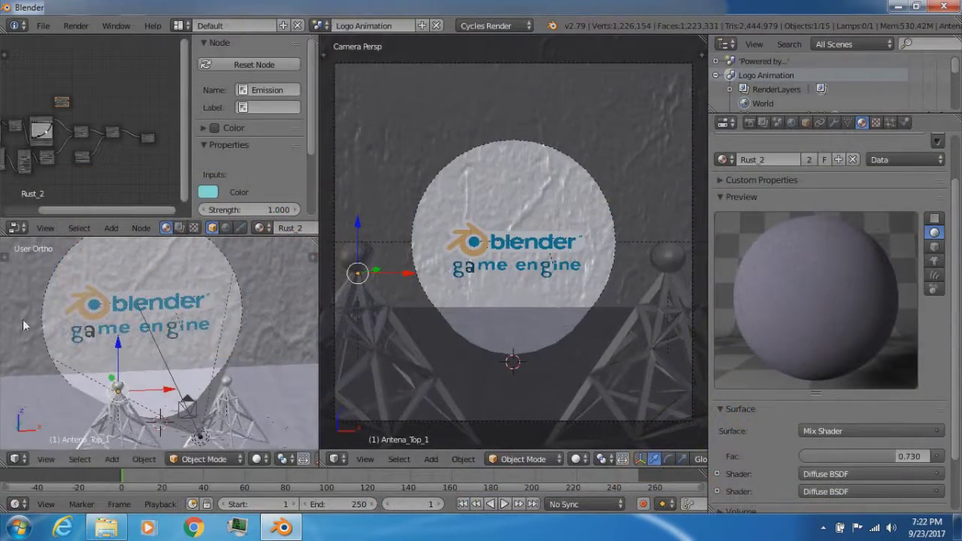
Step: Examine the Blender logo and the game engine lettering up close in both 3D views of the Default layout
{"action": "middle_click_drag", "start_coordinate": [169, 320], "coordinate": [258, 346]}
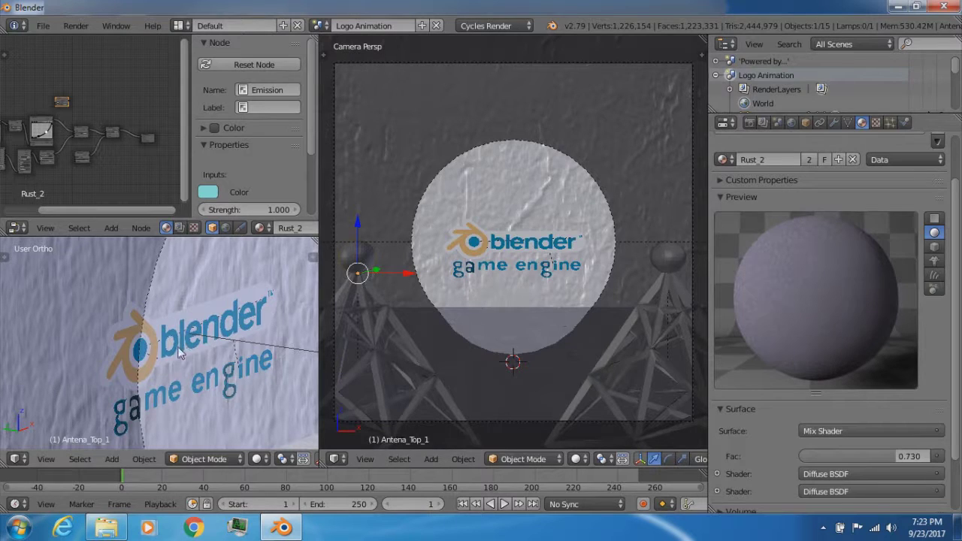
{"action": "middle_click_drag", "start_coordinate": [242, 333], "coordinate": [165, 334]}
{"action": "scroll", "coordinate": [161, 332], "scroll_direction": "up", "scroll_amount": 2}
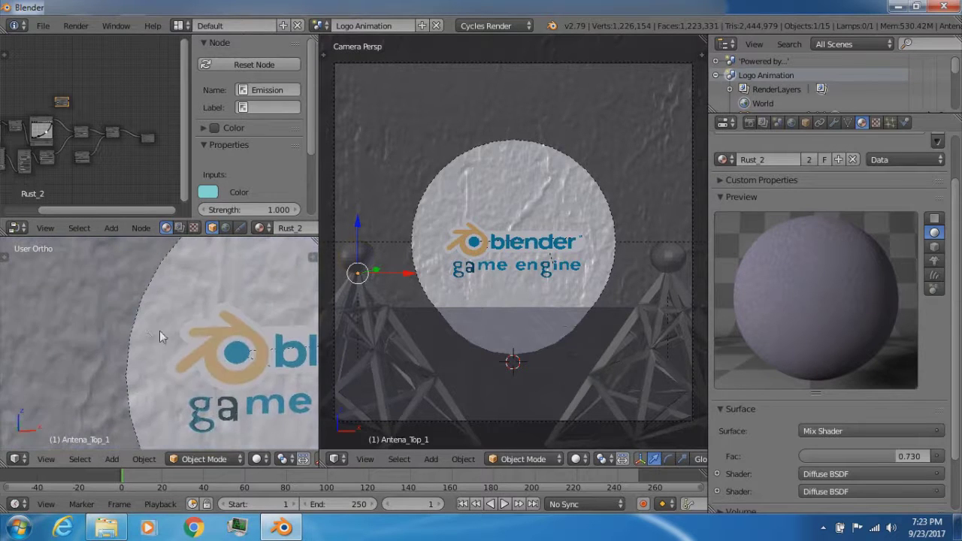
{"action": "scroll", "coordinate": [68, 297], "scroll_direction": "down", "scroll_amount": 2}
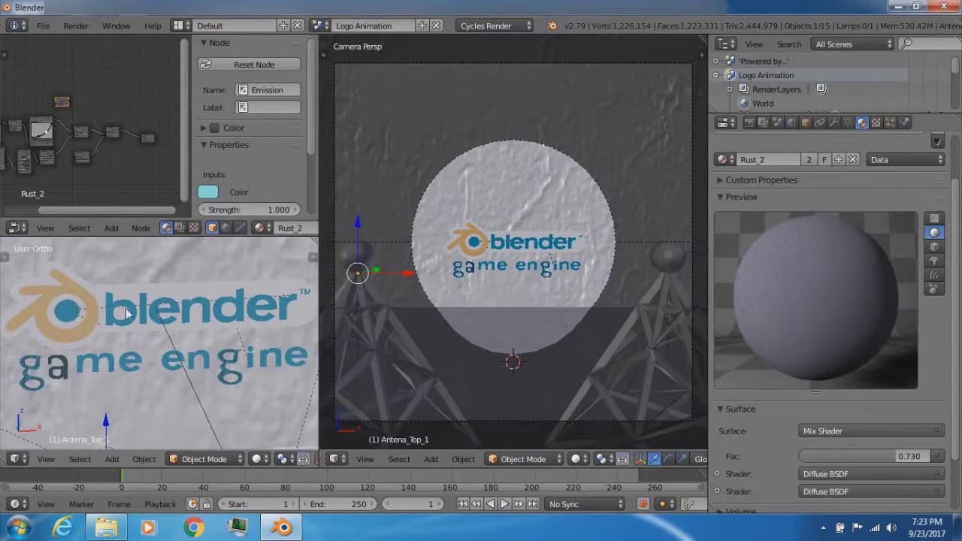
{"action": "scroll", "coordinate": [481, 256], "scroll_direction": "up", "scroll_amount": 5}
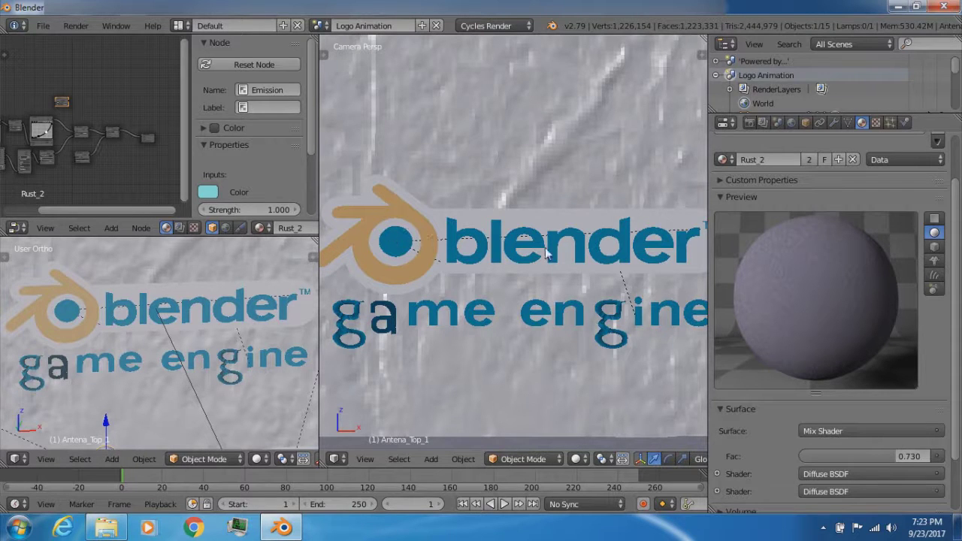
{"action": "scroll", "coordinate": [645, 244], "scroll_direction": "down", "scroll_amount": 2}
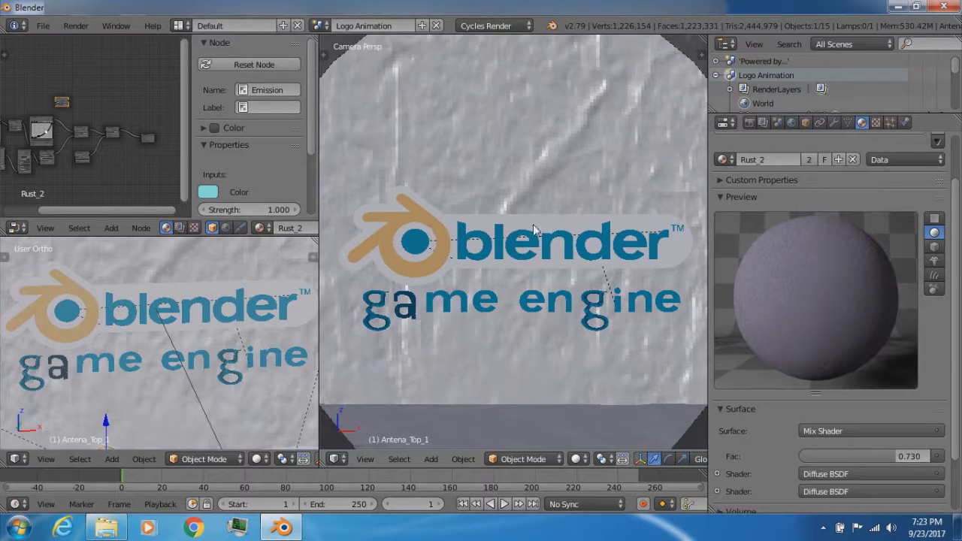
Step: Select the white logo backing Eye.001 and try moving it together with the Blender logo
{"action": "right_click", "coordinate": [558, 226]}
{"action": "key", "text": "g"}
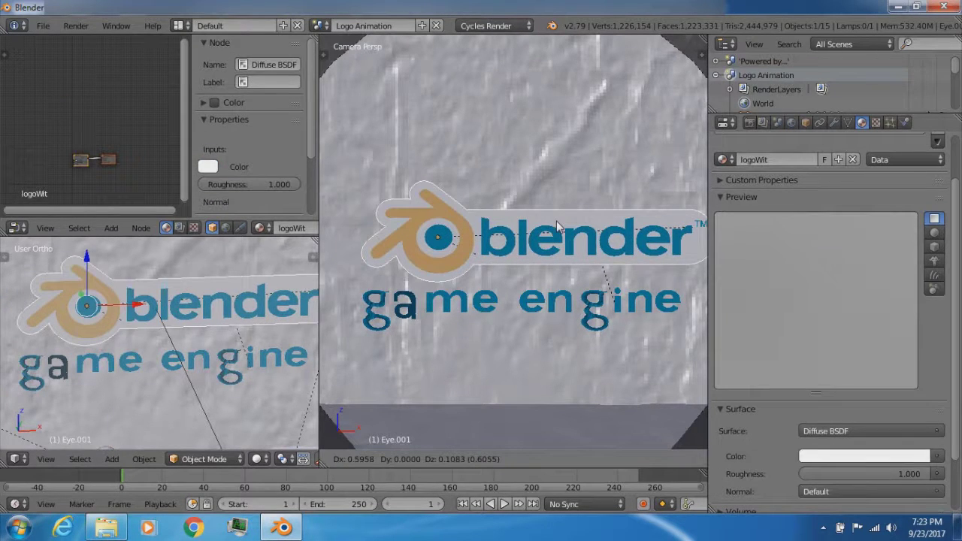
{"action": "right_click", "coordinate": [558, 225]}
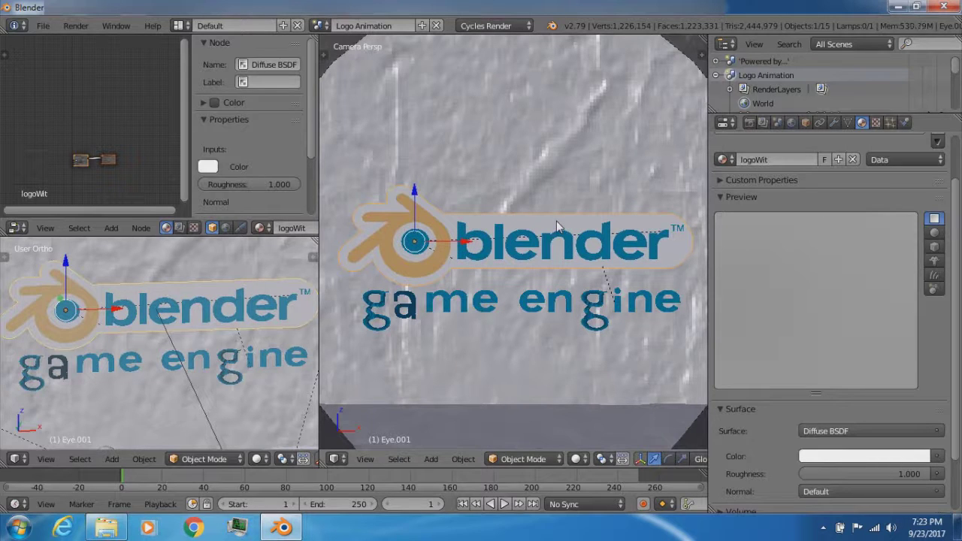
{"action": "key", "text": "g"}
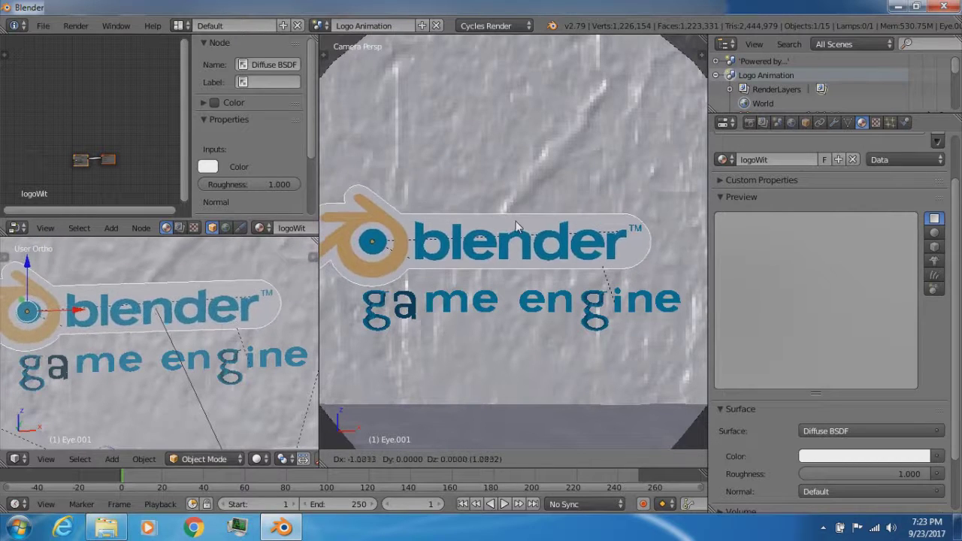
{"action": "right_click", "coordinate": [516, 226]}
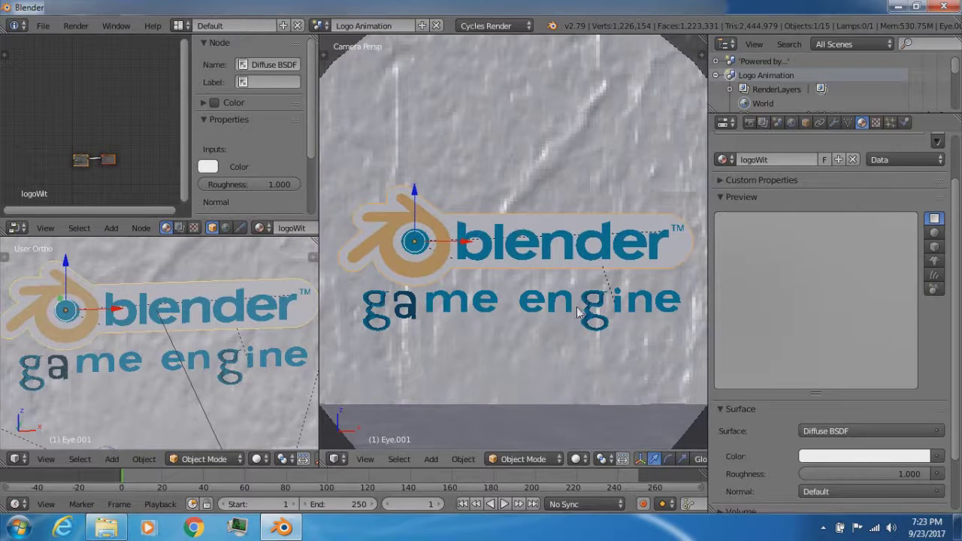
Step: Select the game engine lettering Text.002 and try moving it with its attached letters
{"action": "right_click", "coordinate": [413, 305]}
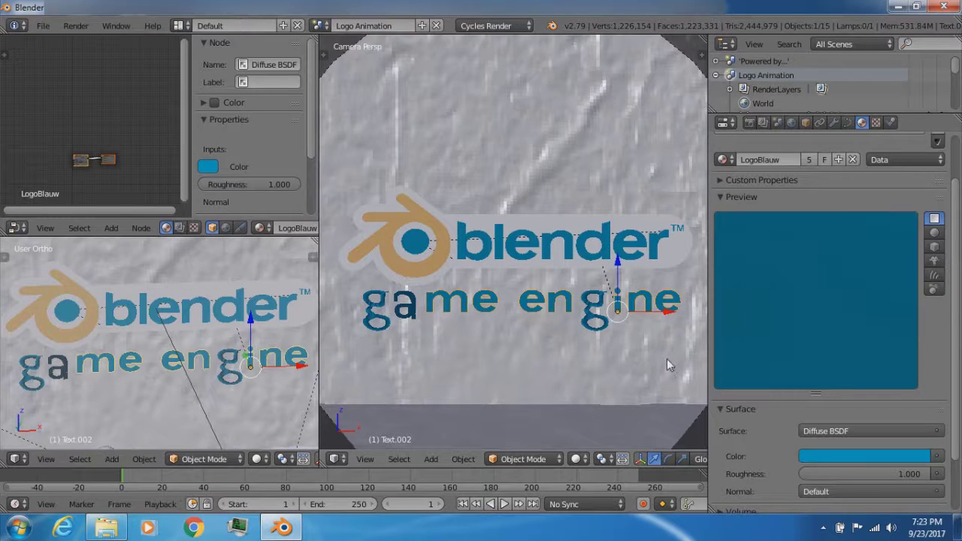
{"action": "key", "text": "s"}
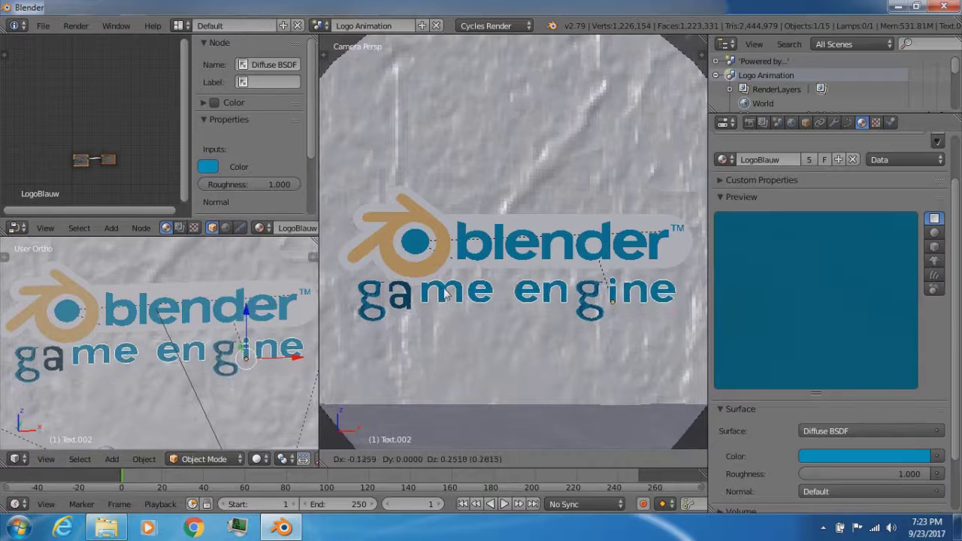
{"action": "key", "text": "Escape"}
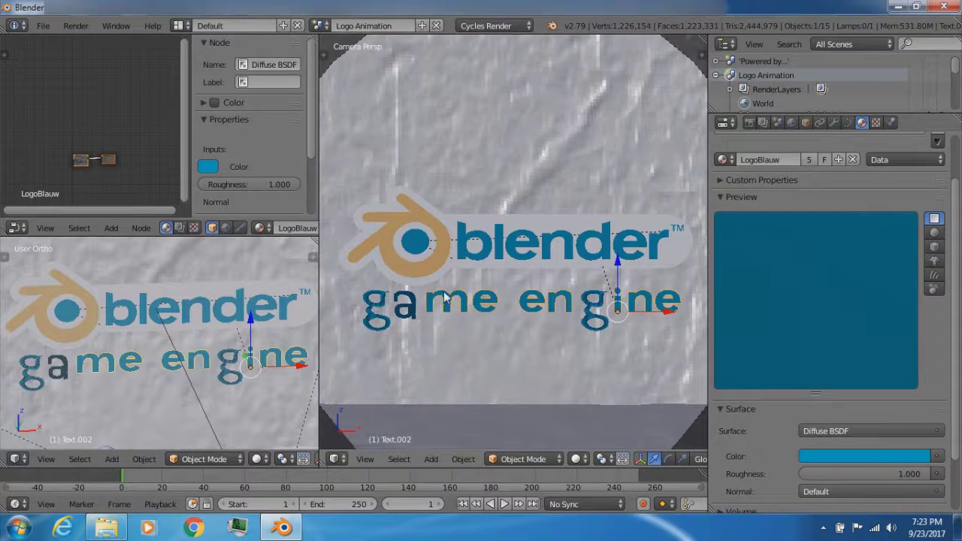
{"action": "key", "text": "g"}
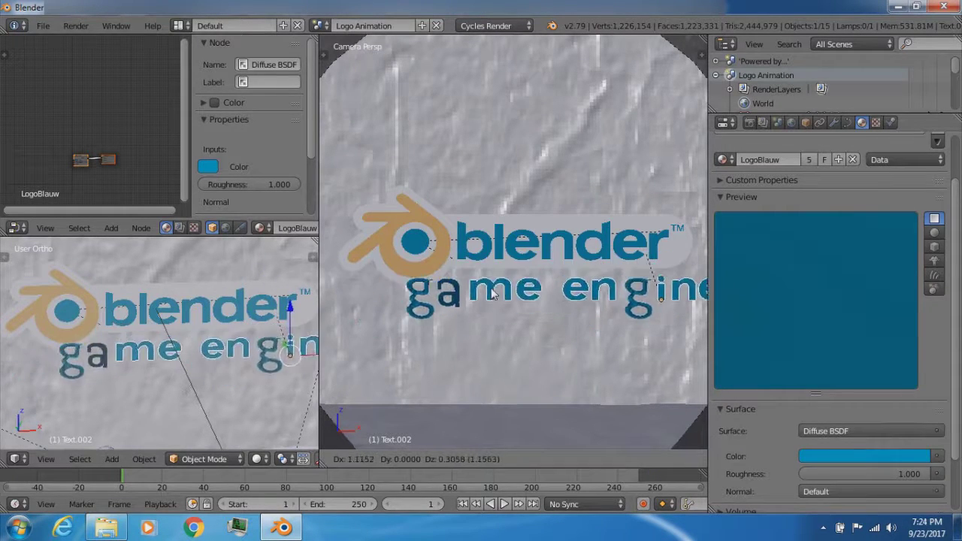
{"action": "right_click", "coordinate": [462, 259]}
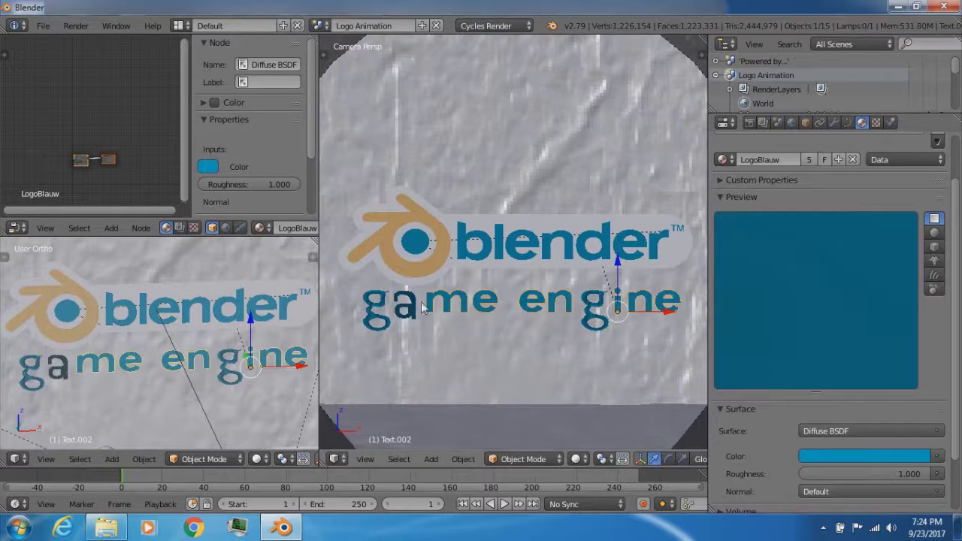
Step: Try moving the separate "ga" and "g" letters Text.001 on their own, and the whole game engine text through Text.002
{"action": "right_click", "coordinate": [380, 308]}
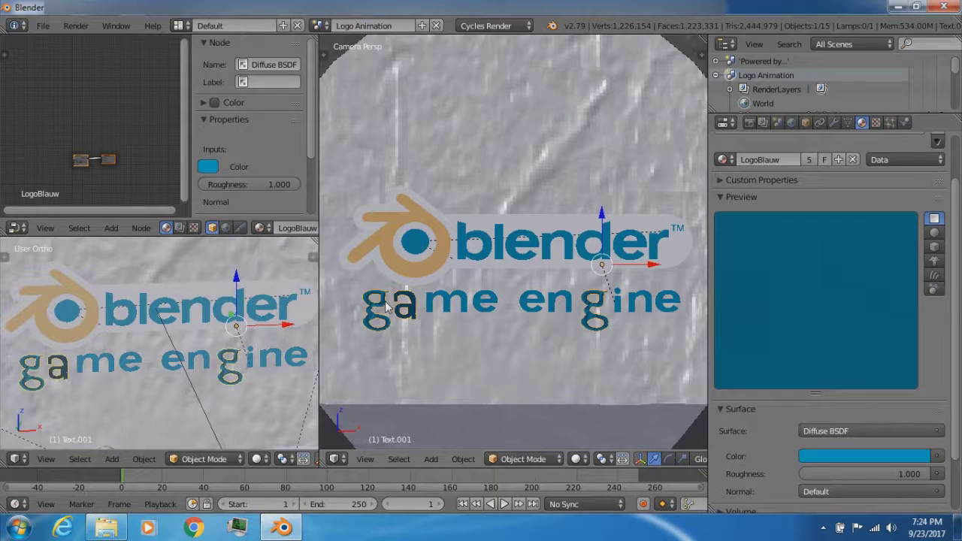
{"action": "key", "text": "g"}
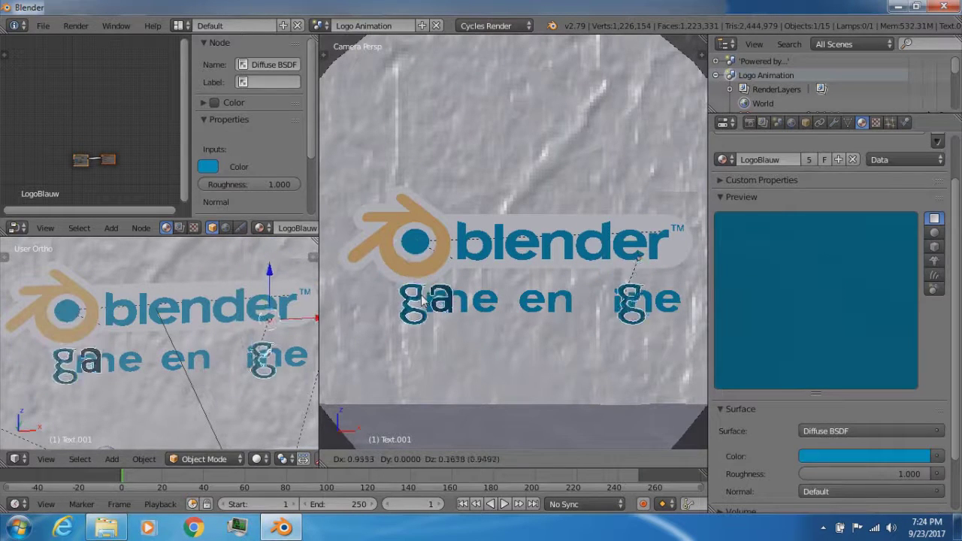
{"action": "left_click", "coordinate": [380, 296]}
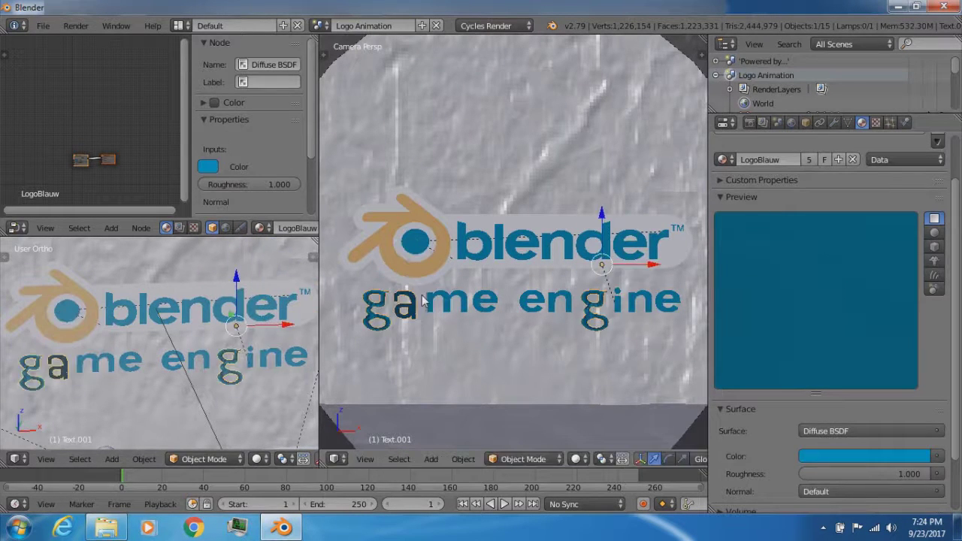
{"action": "right_click", "coordinate": [466, 301]}
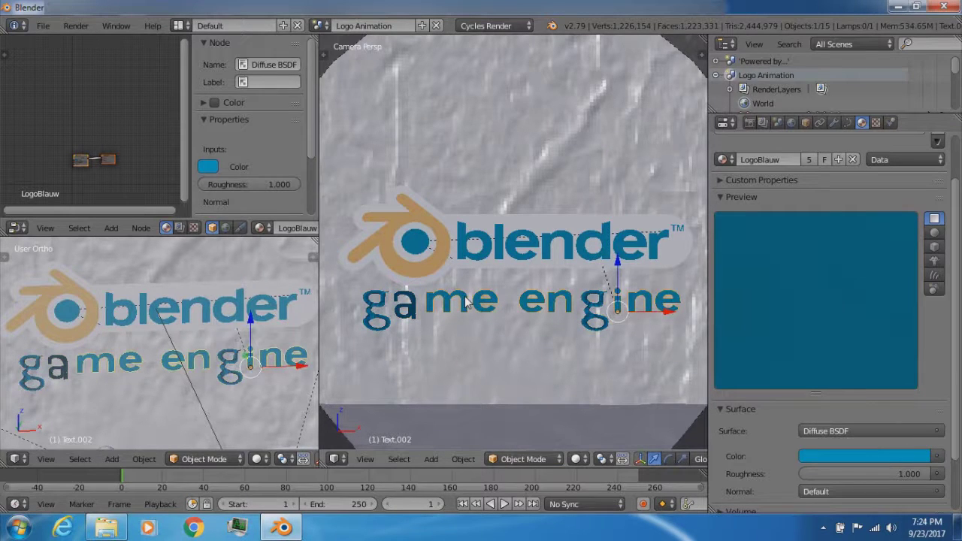
{"action": "key", "text": "g"}
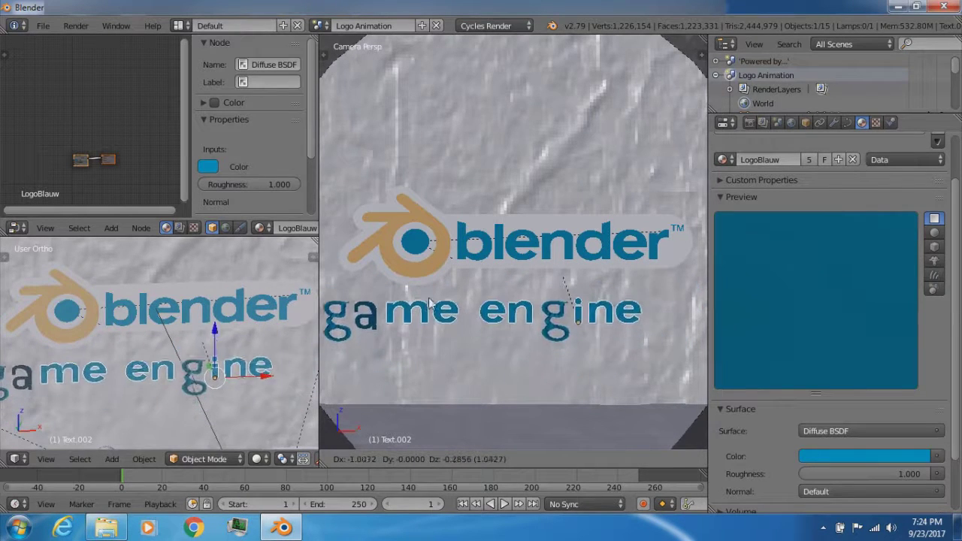
{"action": "left_click", "coordinate": [484, 289]}
Step: Bring the whole scene into the main 3D view and set it to the camera view
{"action": "key", "text": "Home"}
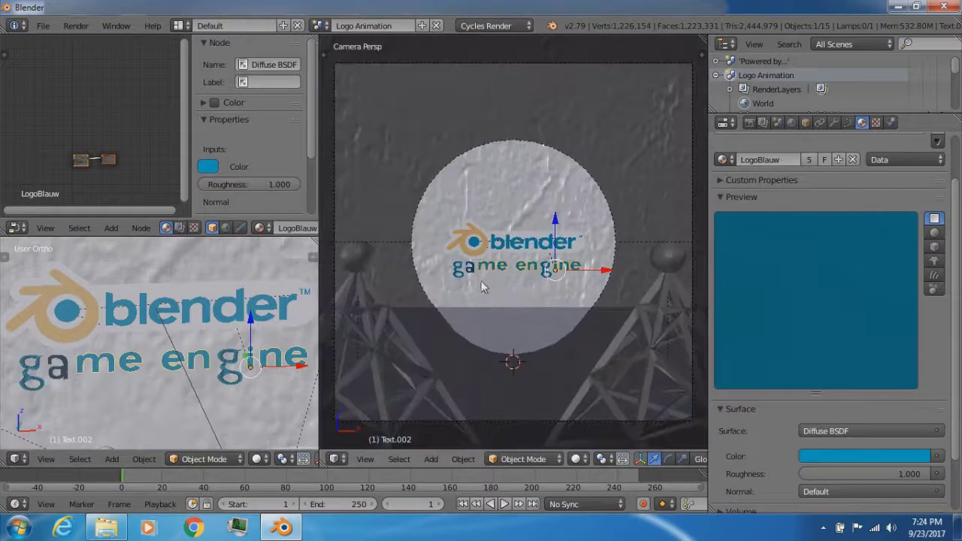
{"action": "middle_click_drag", "start_coordinate": [482, 280], "coordinate": [518, 288]}
{"action": "left_click", "coordinate": [366, 459]}
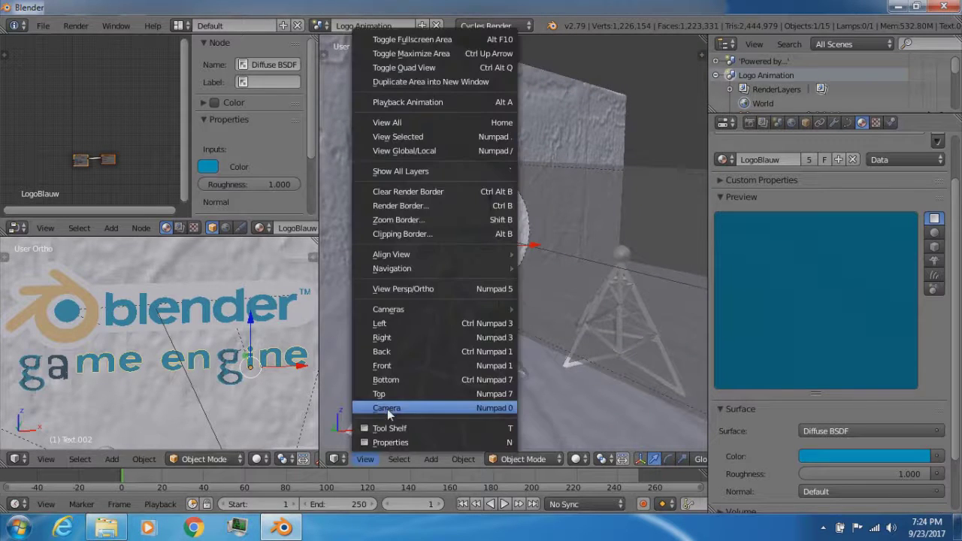
{"action": "left_click", "coordinate": [386, 407]}
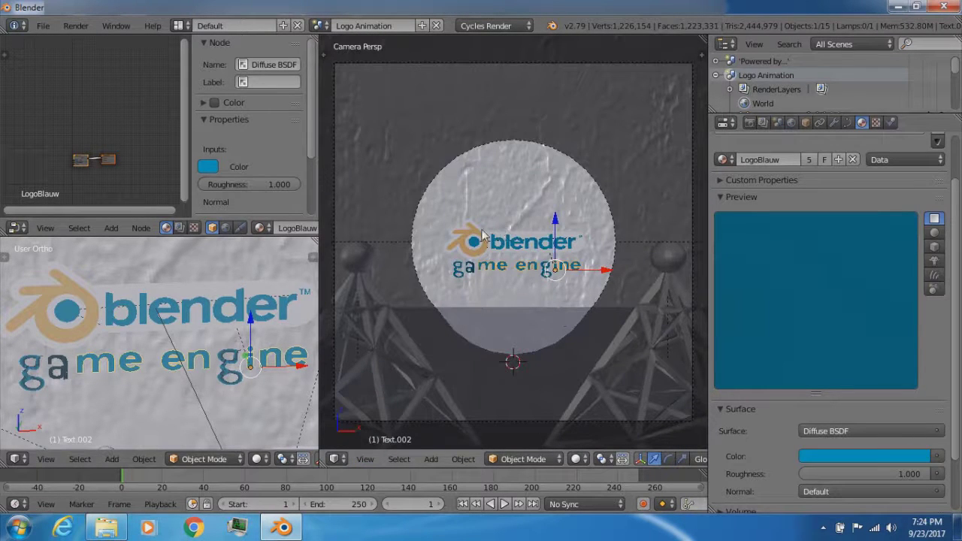
Step: Enlarge the second 3D view over the node editor and bring the antennas, camera and spot lamp into view
{"action": "left_click_drag", "start_coordinate": [314, 239], "coordinate": [316, 197]}
{"action": "key", "text": "Home"}
{"action": "middle_click_drag", "start_coordinate": [241, 228], "coordinate": [17, 216]}
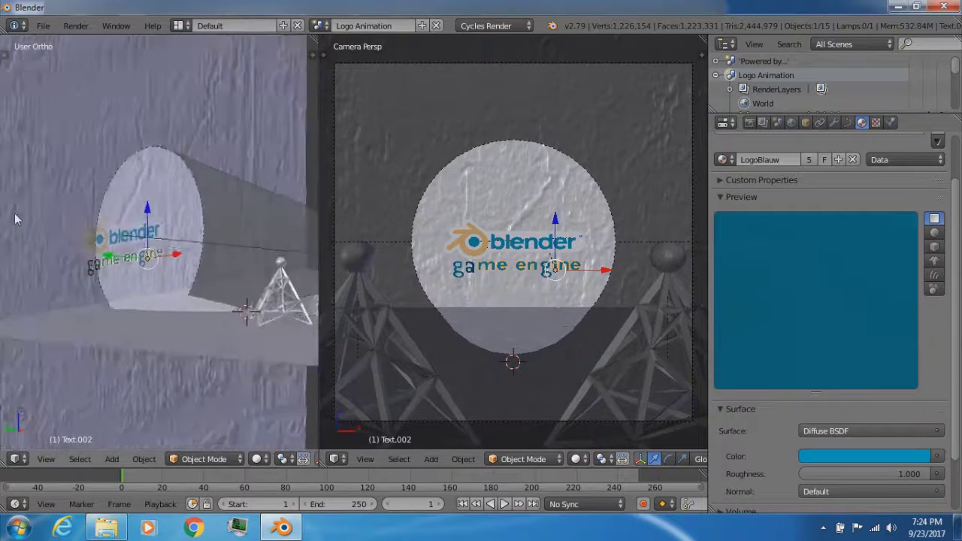
{"action": "middle_click_drag", "start_coordinate": [167, 172], "coordinate": [132, 194]}
{"action": "scroll", "coordinate": [197, 238], "scroll_direction": "up", "scroll_amount": 3}
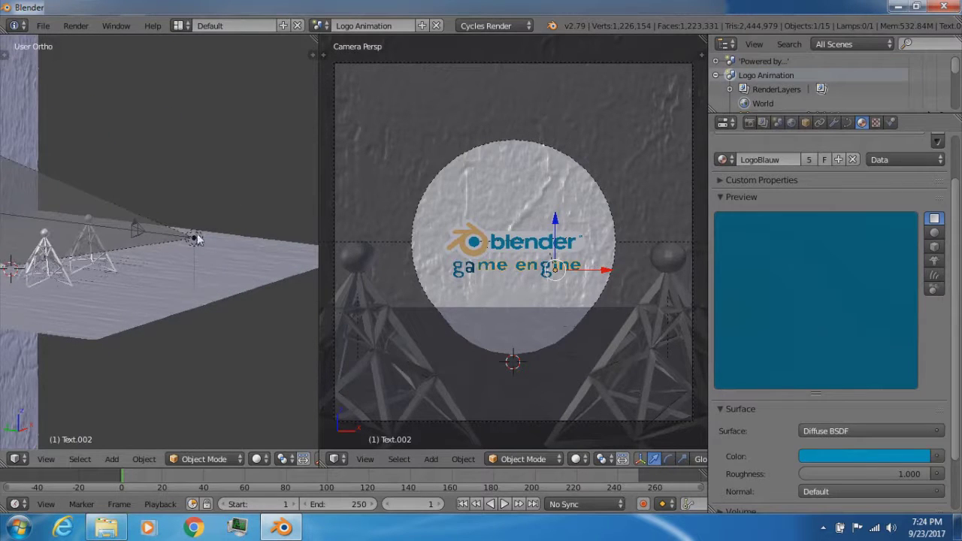
Step: Select the spot lamp behind the camera and review its lamp, emission and spot shape settings
{"action": "right_click", "coordinate": [194, 239]}
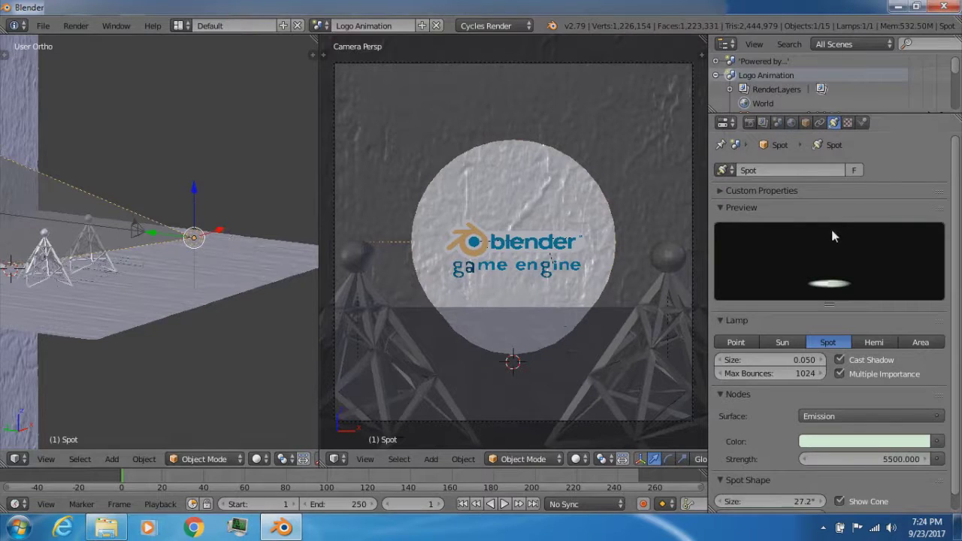
{"action": "scroll", "coordinate": [897, 146], "scroll_direction": "down", "scroll_amount": 1}
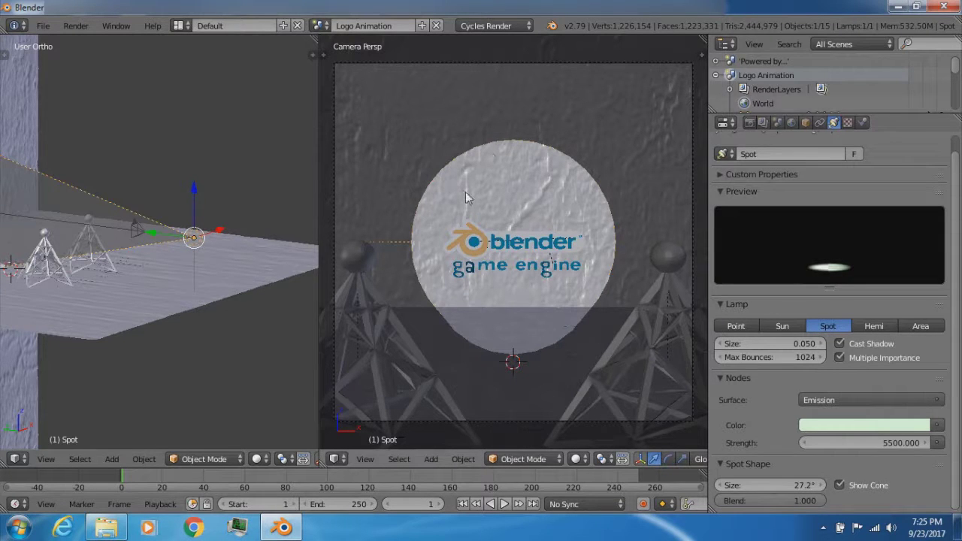
{"action": "scroll", "coordinate": [921, 156], "scroll_direction": "up", "scroll_amount": 1}
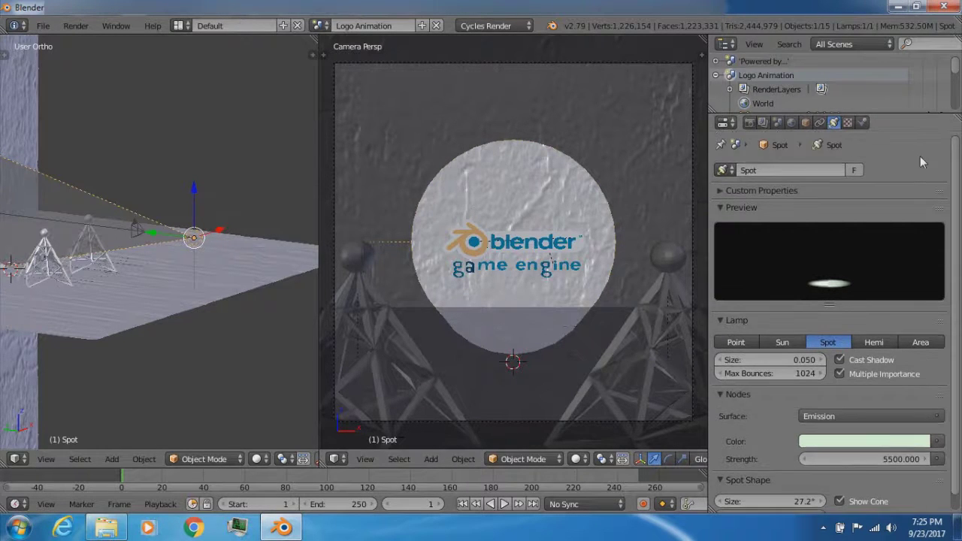
Step: Show the scene's render settings and select the camera by its frame
{"action": "left_click", "coordinate": [750, 123]}
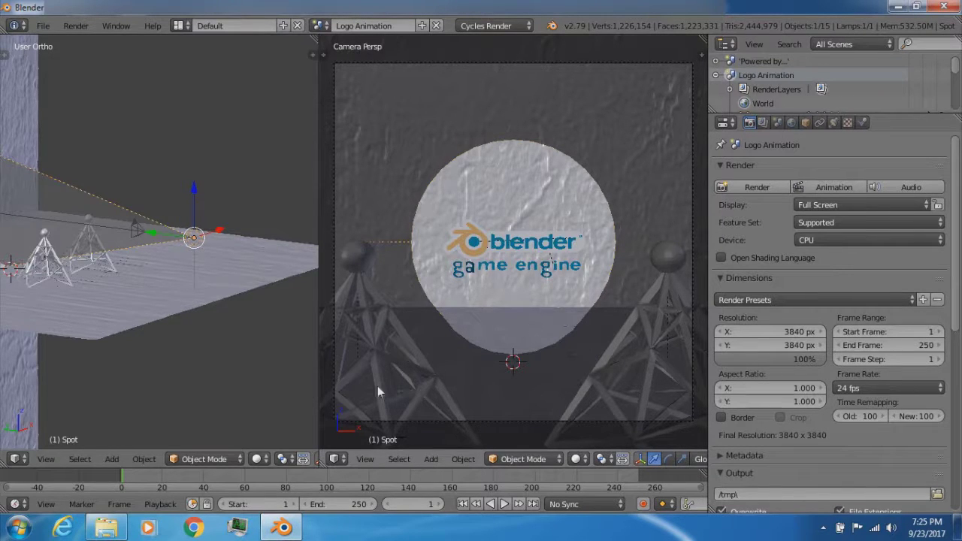
{"action": "right_click", "coordinate": [331, 161]}
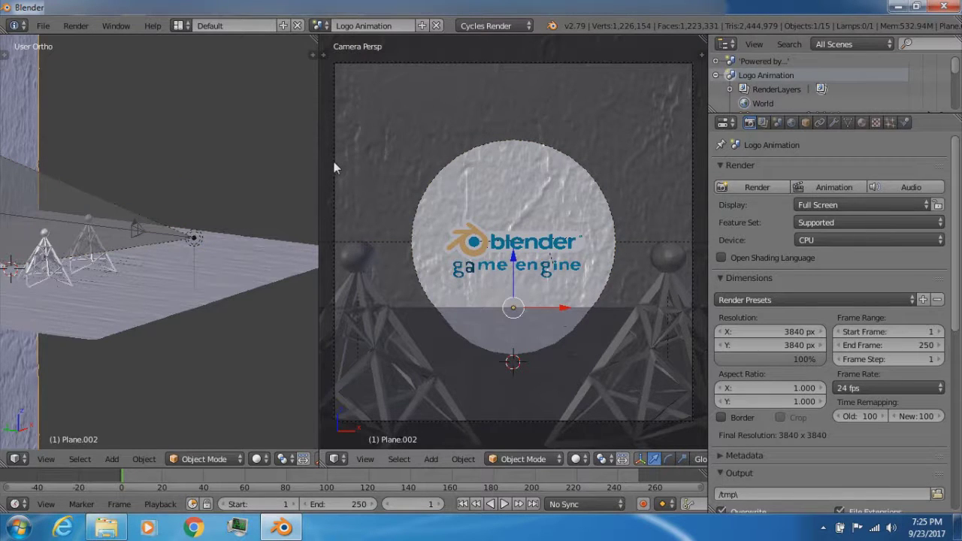
{"action": "right_click", "coordinate": [336, 165]}
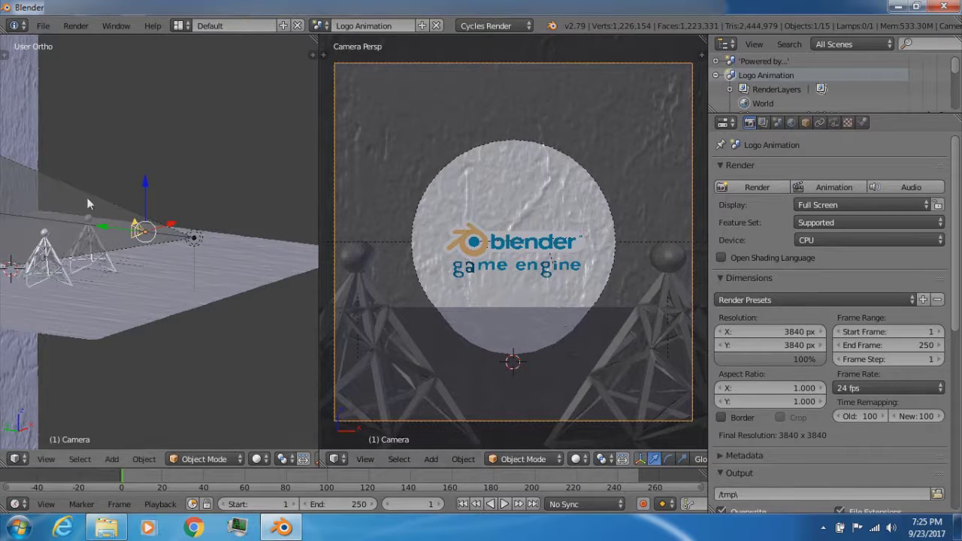
Step: Orbit the second 3D view to face the logo wall and switch to the 'Powered by...' scene
{"action": "key", "text": "KP_6"}
{"action": "middle_click_drag", "start_coordinate": [183, 142], "coordinate": [175, 180]}
{"action": "left_click", "coordinate": [318, 26]}
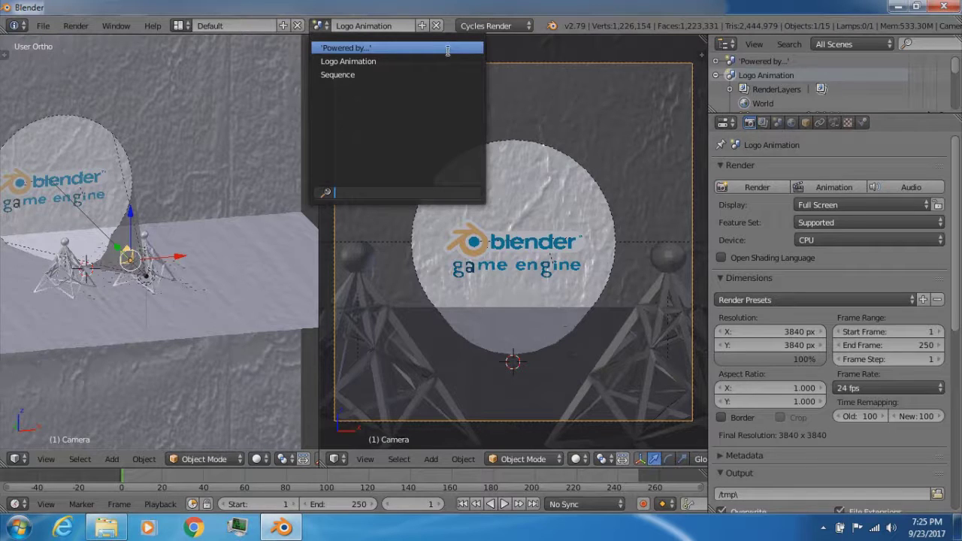
{"action": "left_click", "coordinate": [447, 47]}
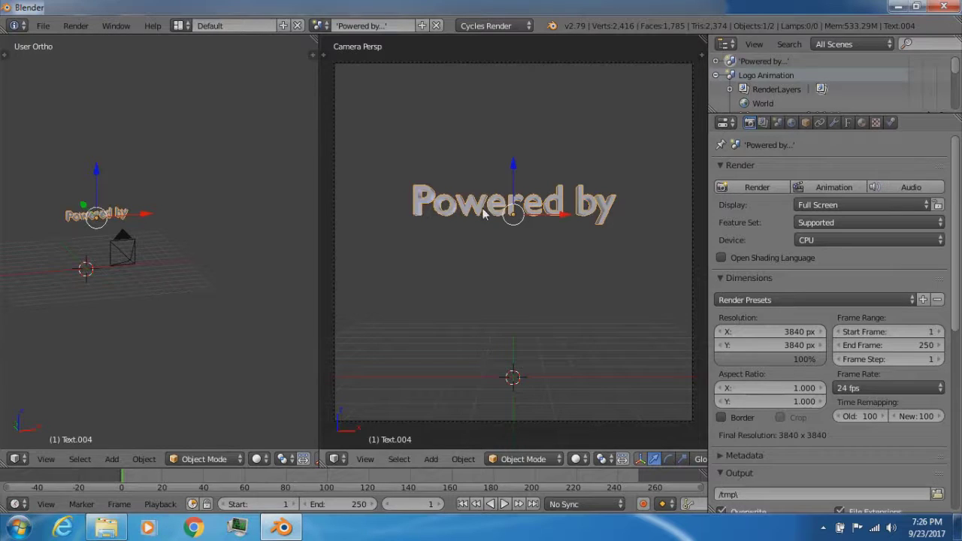
Step: Review the 'Powered by' text's material and its scene, world, output and film settings
{"action": "left_click", "coordinate": [862, 123]}
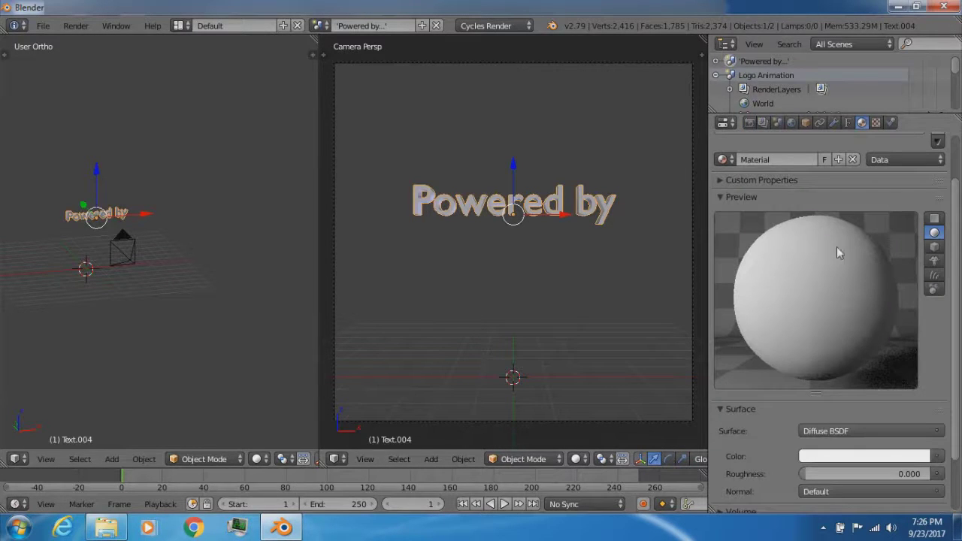
{"action": "left_click", "coordinate": [749, 122]}
{"action": "left_click", "coordinate": [778, 123]}
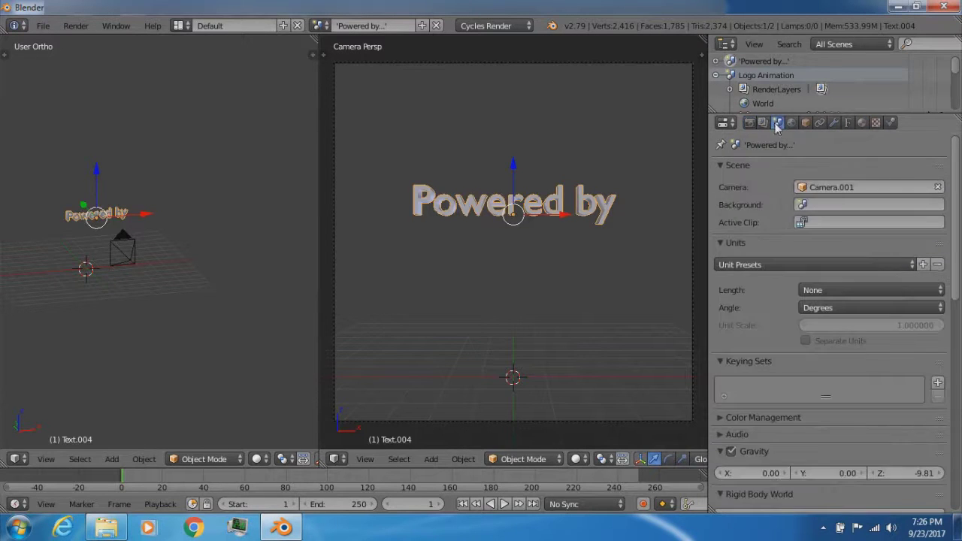
{"action": "left_click", "coordinate": [792, 123]}
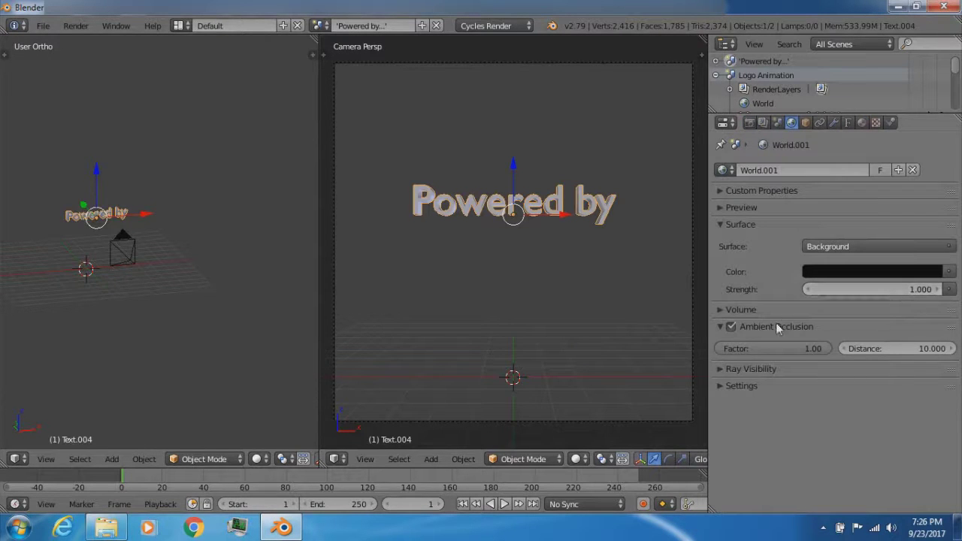
{"action": "left_click", "coordinate": [750, 123]}
{"action": "scroll", "coordinate": [906, 331], "scroll_direction": "down", "scroll_amount": 10}
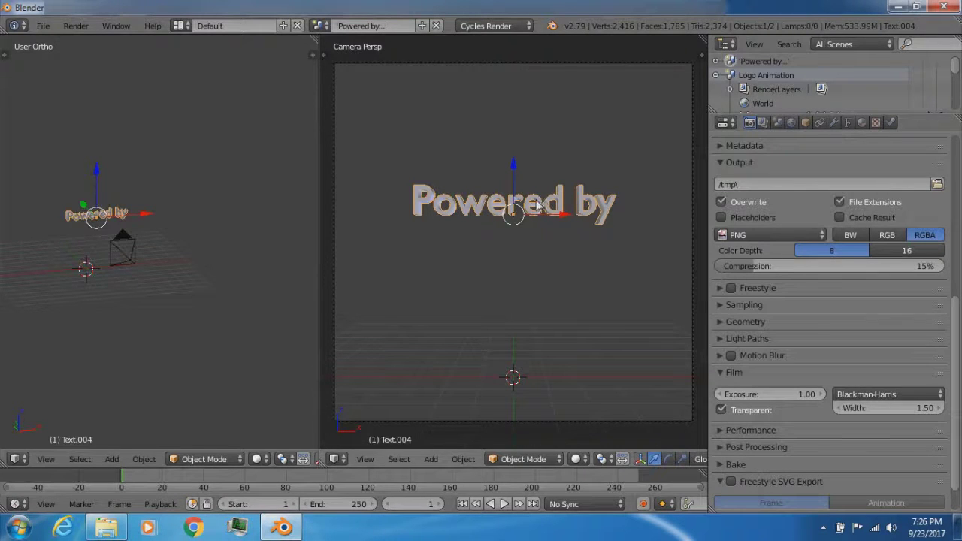
{"action": "scroll", "coordinate": [829, 165], "scroll_direction": "up", "scroll_amount": 10}
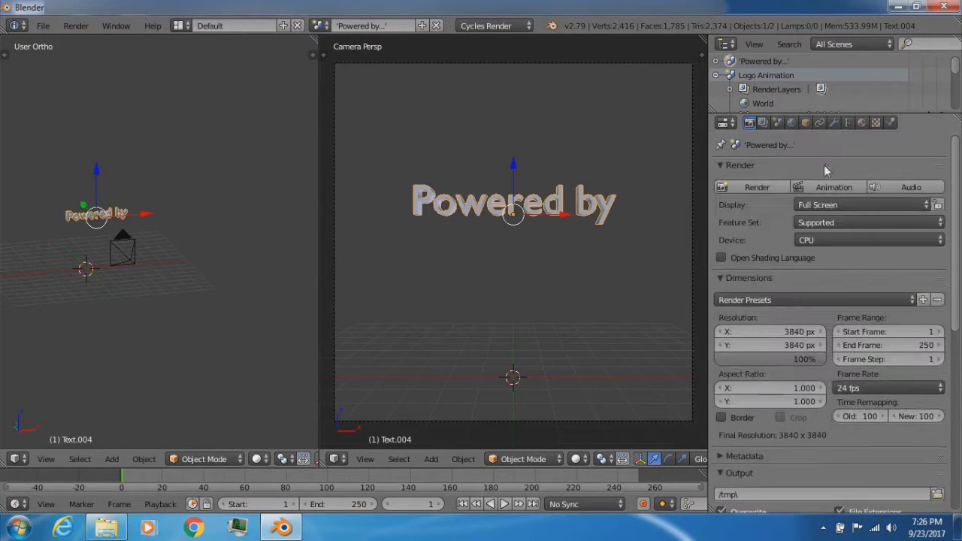
Step: Return to the Logo Animation scene and inspect the Video Editing layout before restoring the Default layout
{"action": "left_click", "coordinate": [319, 26]}
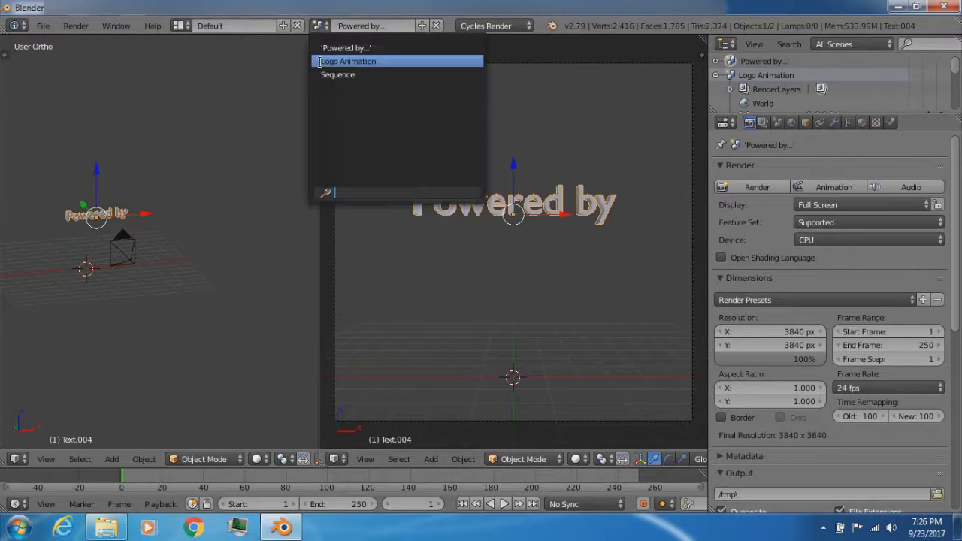
{"action": "left_click", "coordinate": [323, 60]}
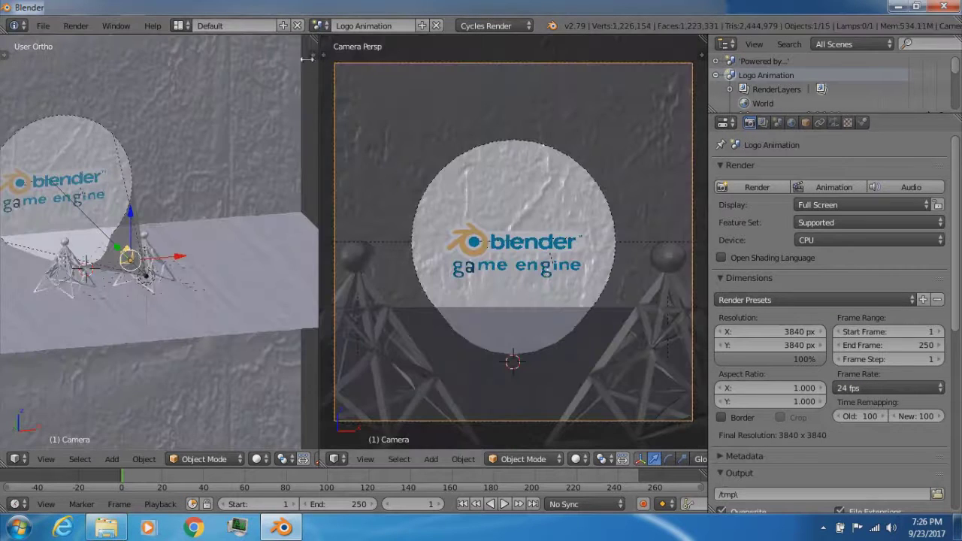
{"action": "left_click", "coordinate": [179, 27]}
{"action": "left_click", "coordinate": [233, 155]}
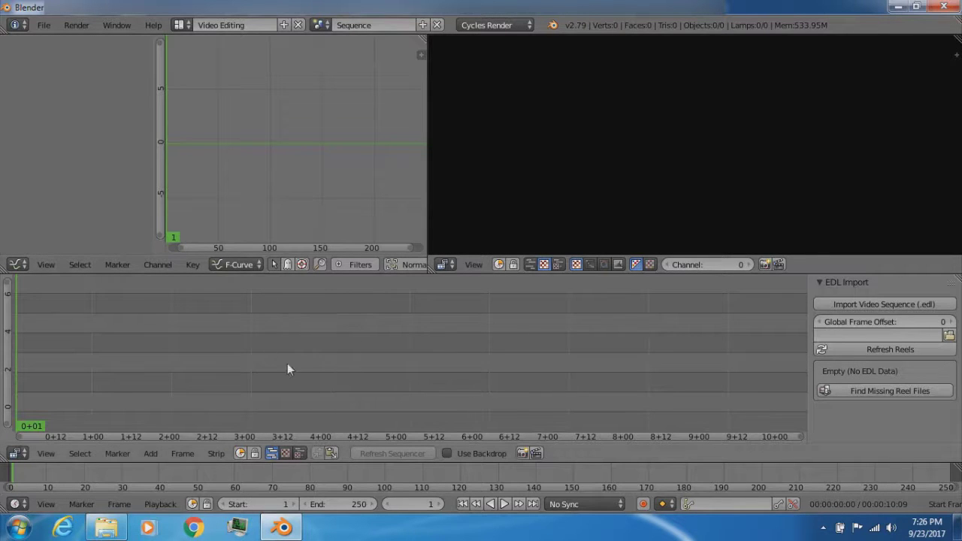
{"action": "left_click", "coordinate": [180, 25]}
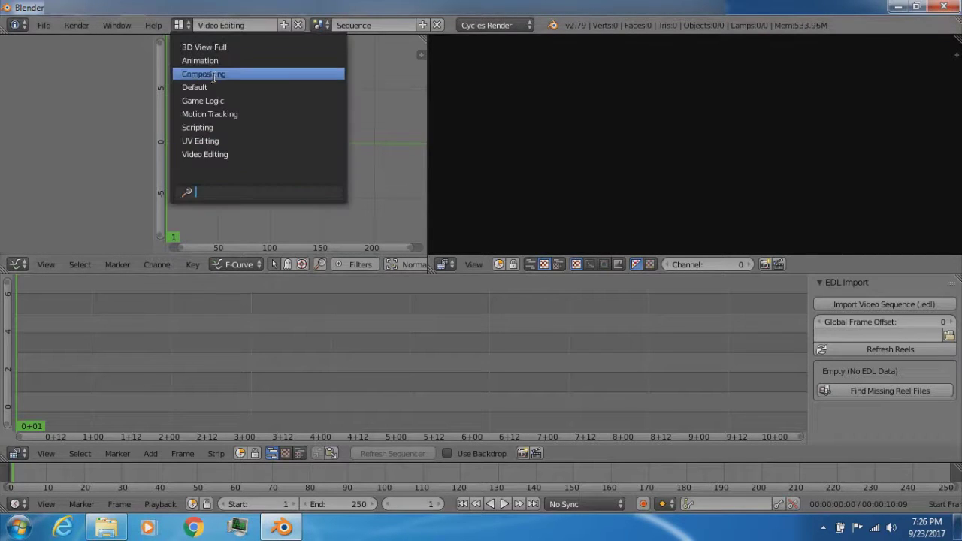
{"action": "left_click", "coordinate": [195, 87]}
Step: Set the second 3D view to the front view and centre it closely on the logo and antennas
{"action": "left_click", "coordinate": [46, 459]}
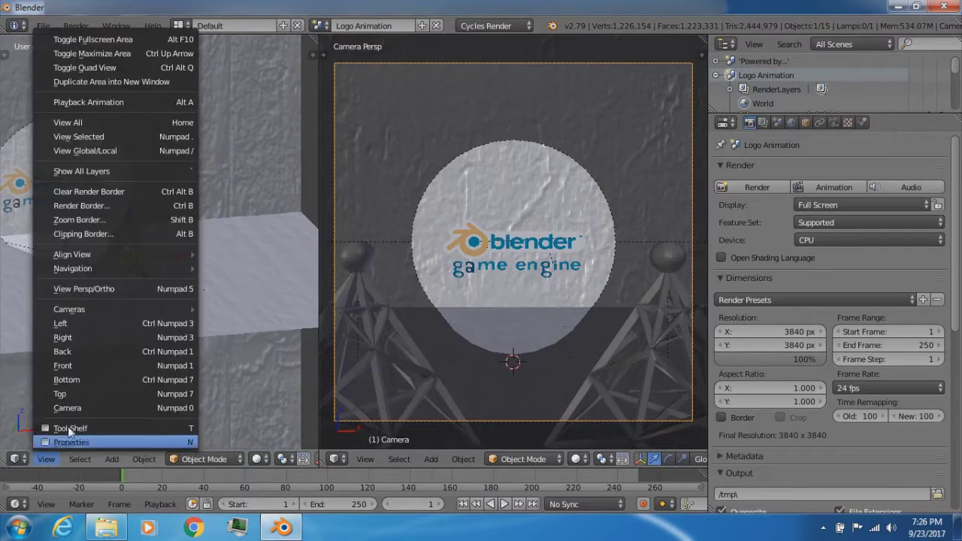
{"action": "left_click", "coordinate": [101, 365]}
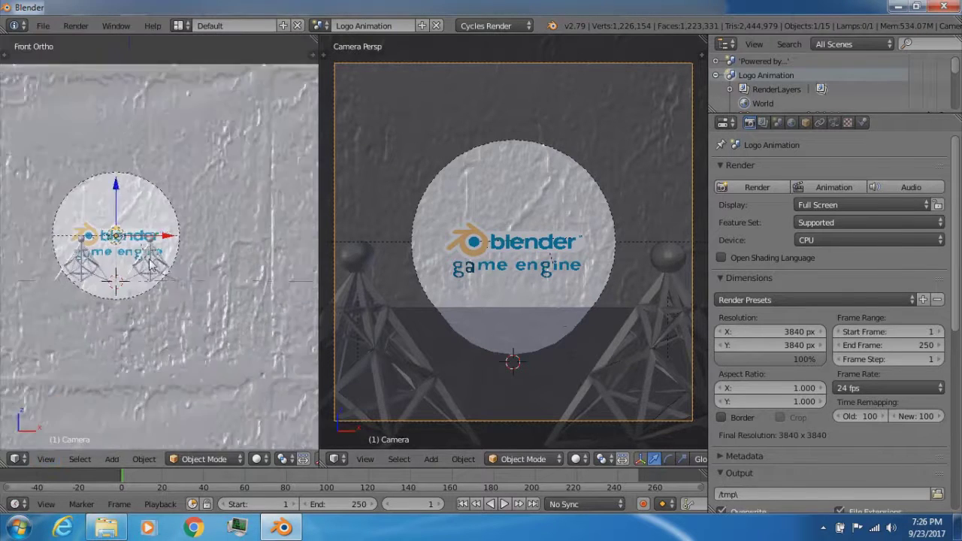
{"action": "scroll", "coordinate": [150, 264], "scroll_direction": "up", "scroll_amount": 3}
{"action": "scroll", "coordinate": [149, 263], "scroll_direction": "up", "scroll_amount": 1}
{"action": "middle_click_drag", "start_coordinate": [148, 263], "coordinate": [233, 280], "text": "shift"}
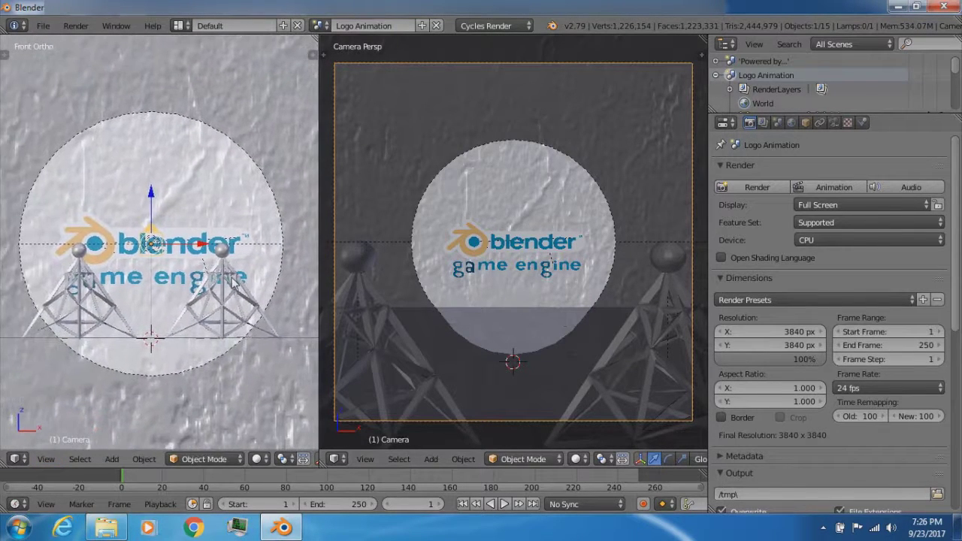
Step: Preview the camera view with Rendered shading and review the settings of the spot lamp behind the camera
{"action": "left_click", "coordinate": [584, 460]}
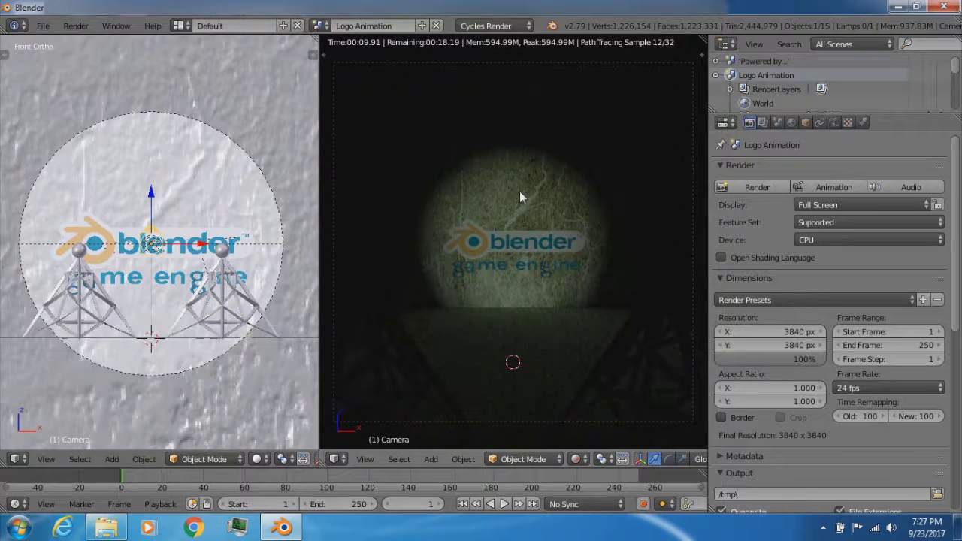
{"action": "middle_click_drag", "start_coordinate": [188, 248], "coordinate": [293, 321]}
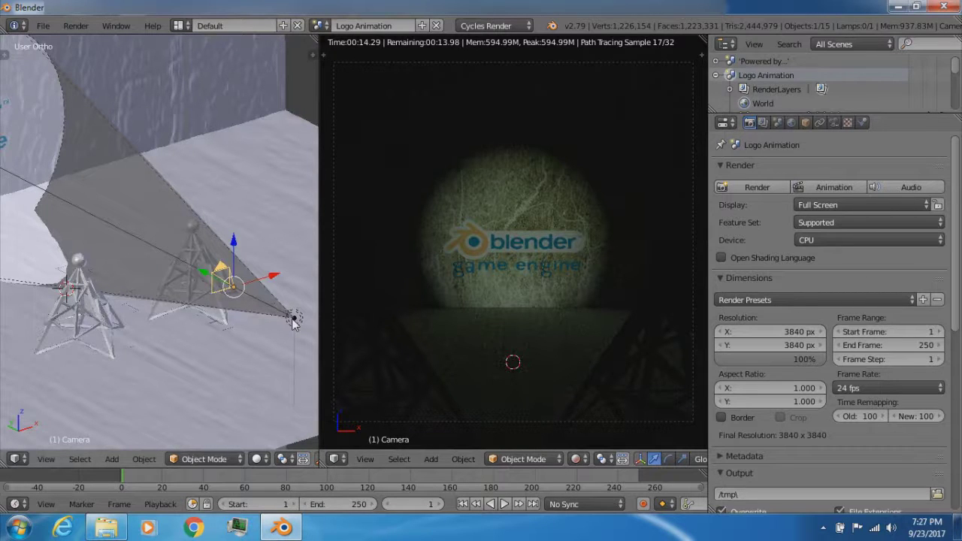
{"action": "right_click", "coordinate": [294, 321]}
{"action": "left_click", "coordinate": [834, 122]}
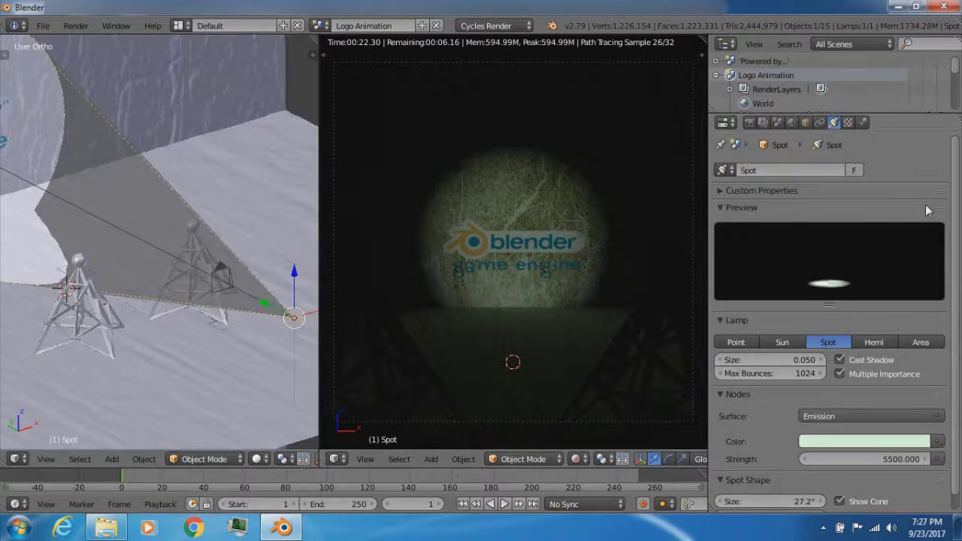
{"action": "scroll", "coordinate": [764, 397], "scroll_direction": "down", "scroll_amount": 1}
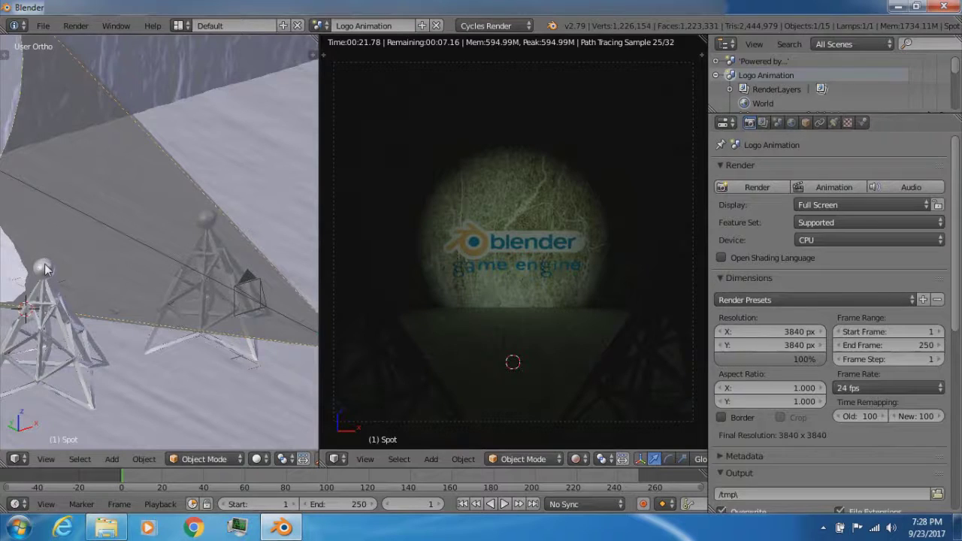
Step: Select the top sphere of the nearer antenna and return the camera view to Solid shading
{"action": "middle_click_drag", "start_coordinate": [44, 269], "coordinate": [29, 272]}
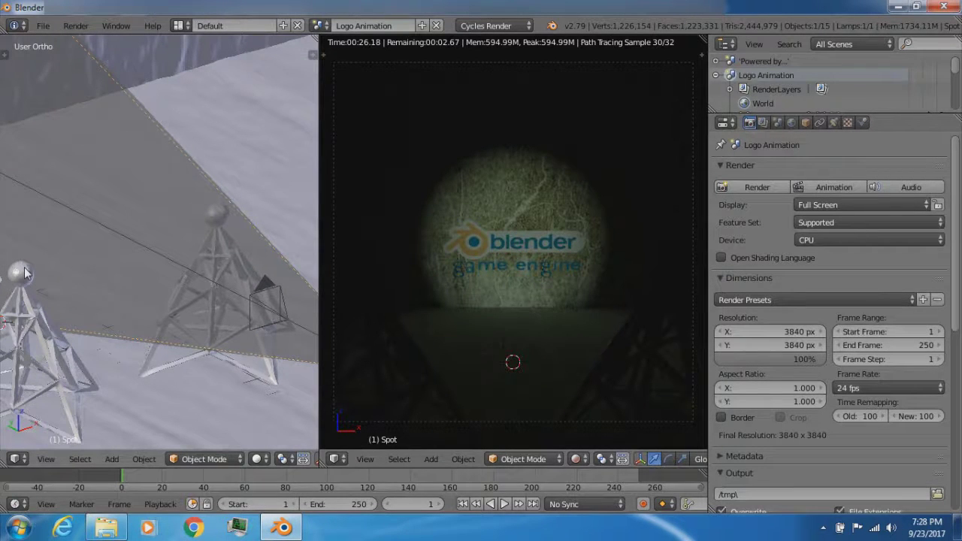
{"action": "right_click", "coordinate": [24, 273]}
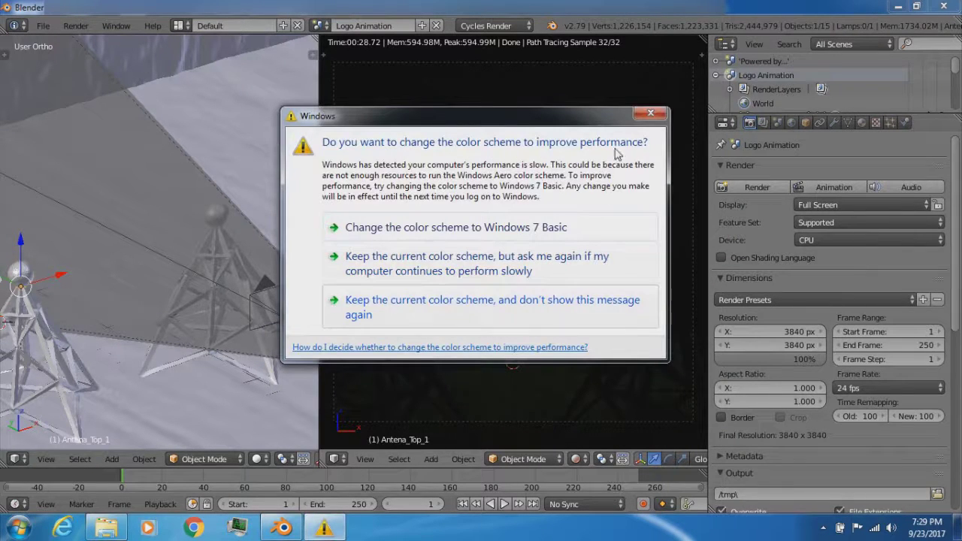
{"action": "left_click", "coordinate": [646, 113]}
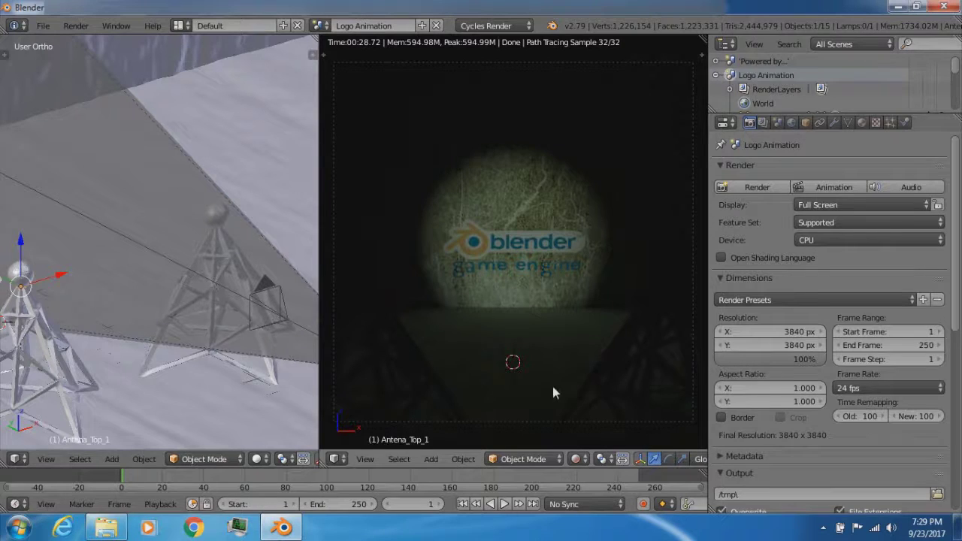
{"action": "left_click", "coordinate": [578, 459]}
{"action": "left_click", "coordinate": [596, 413]}
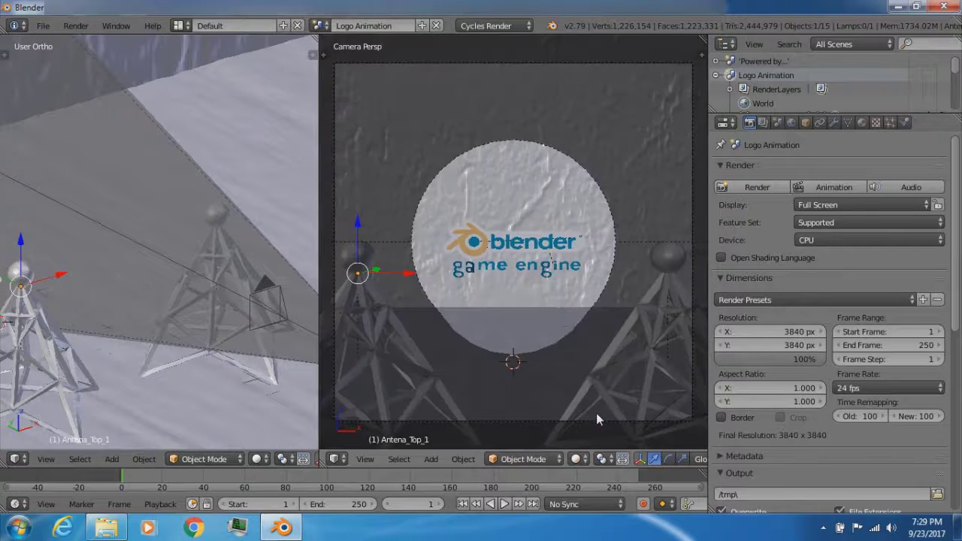
Step: Select the camera by its frame and view the logo, antennas and spotlight from the front in the second 3D view
{"action": "scroll", "coordinate": [513, 235], "scroll_direction": "up", "scroll_amount": 1}
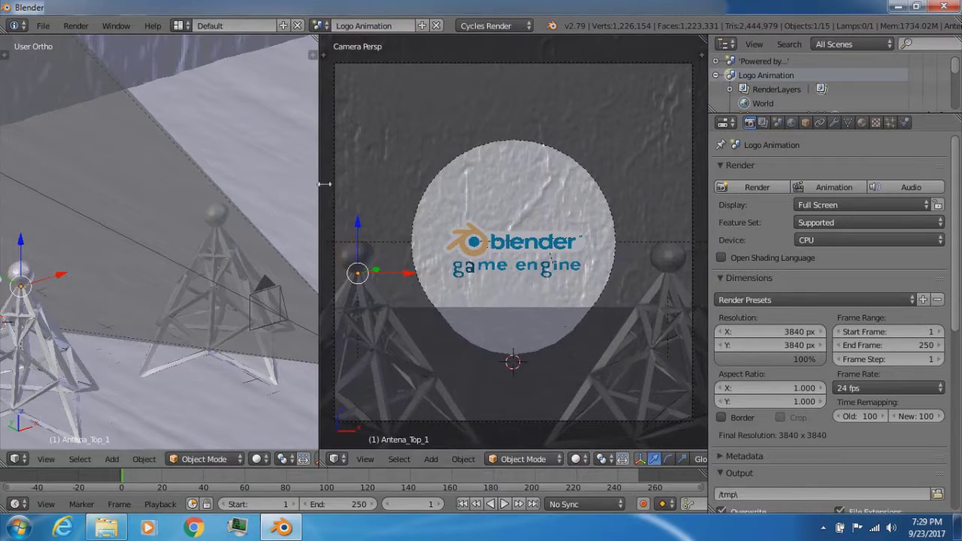
{"action": "right_click", "coordinate": [335, 147]}
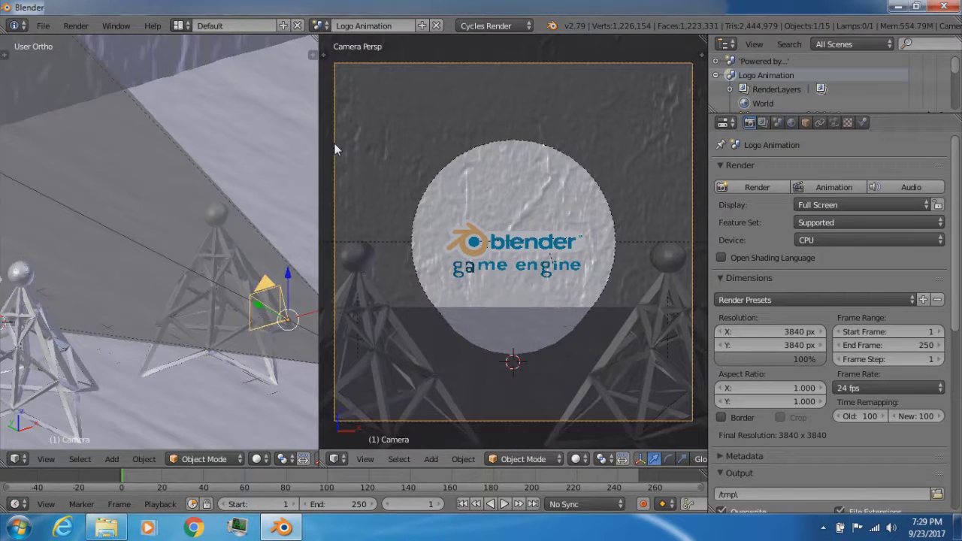
{"action": "key", "text": "KP_Decimal"}
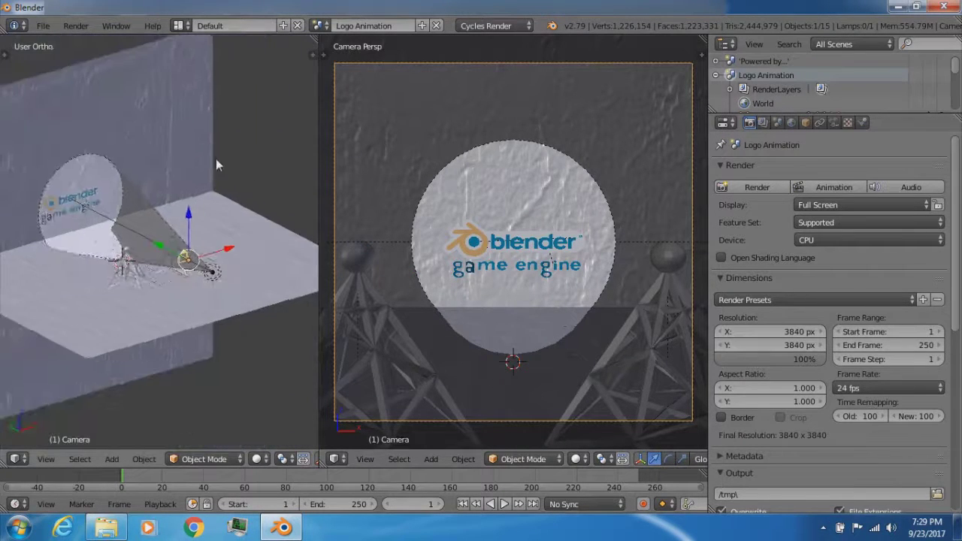
{"action": "key", "text": "shift+KP_7"}
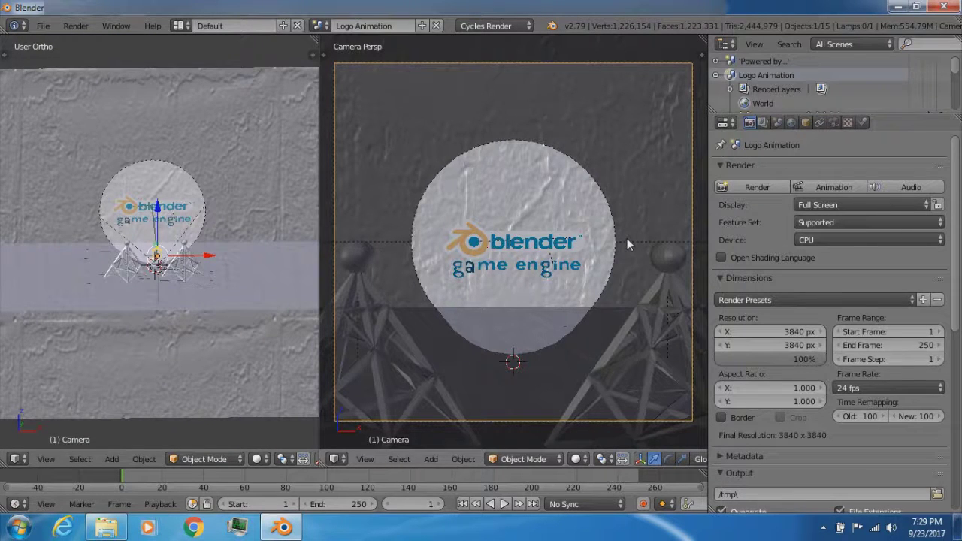
{"action": "scroll", "coordinate": [80, 177], "scroll_direction": "up", "scroll_amount": 4}
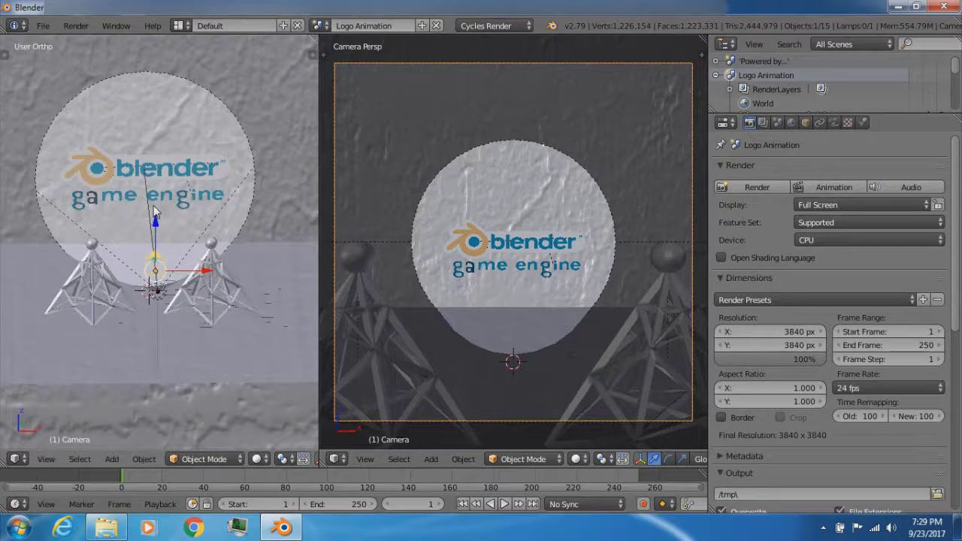